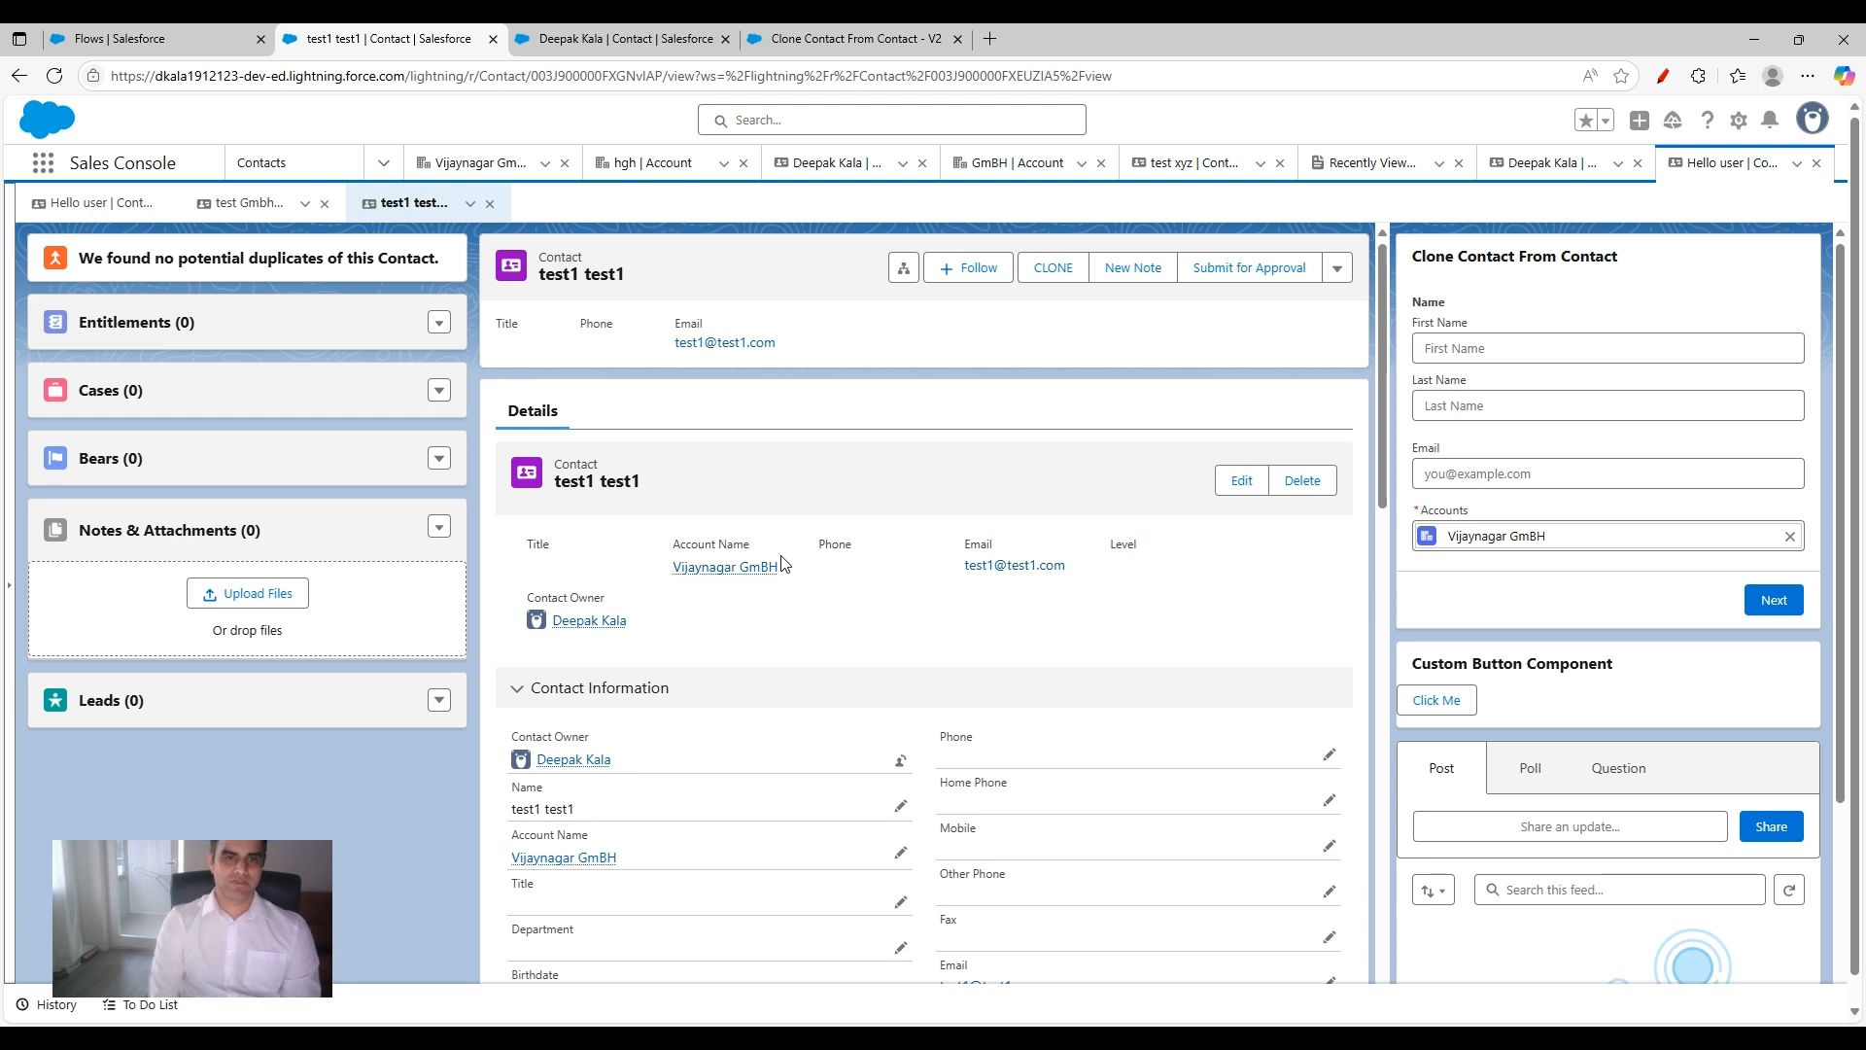
Step: Circle the Get Records, Screen, Create Records and Action elements of the Clone Contact From Contact flow in red, and clear the marks
{"action": "left_click", "coordinate": [859, 38]}
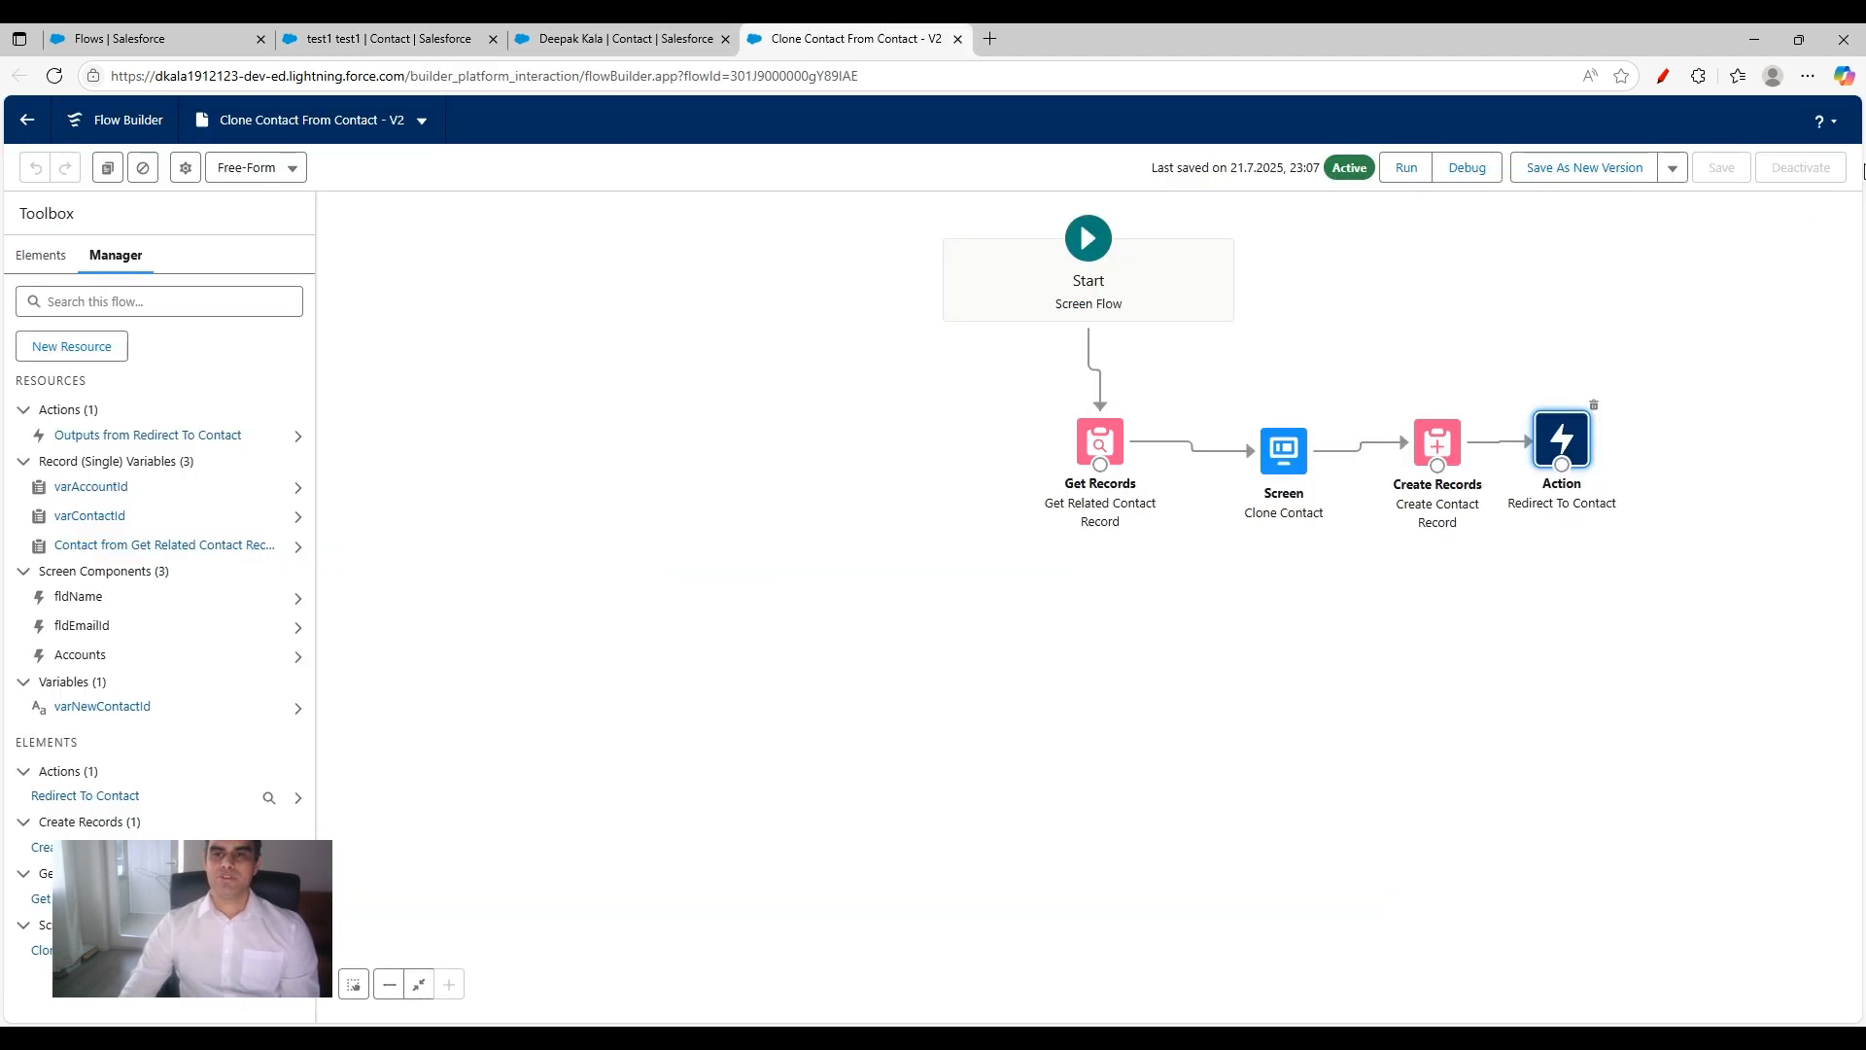
{"action": "left_click", "coordinate": [1663, 75]}
{"action": "mouse_move", "coordinate": [1131, 396]}
{"action": "left_mouse_down"}
{"action": "mouse_move", "coordinate": [1159, 530]}
{"action": "mouse_move", "coordinate": [1128, 384]}
{"action": "left_mouse_up"}
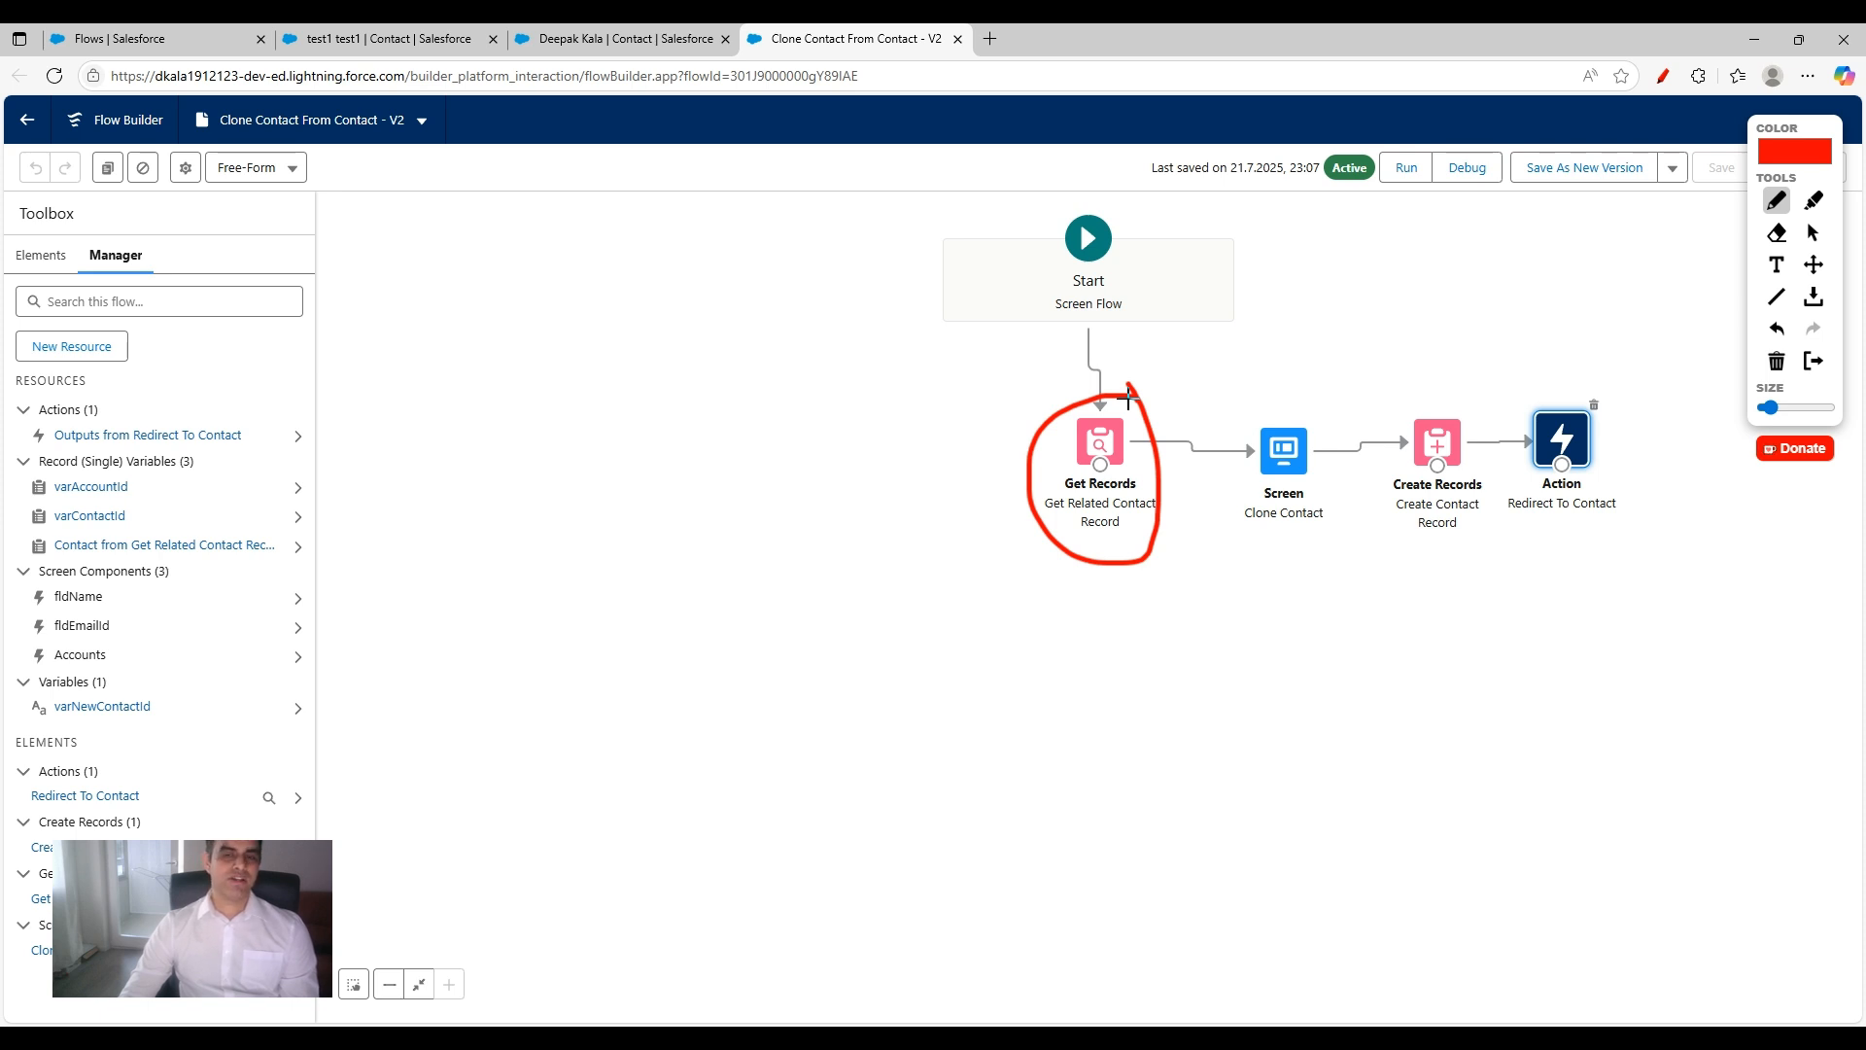
{"action": "mouse_move", "coordinate": [1285, 384]}
{"action": "left_mouse_down"}
{"action": "mouse_move", "coordinate": [1250, 399]}
{"action": "mouse_move", "coordinate": [1263, 520]}
{"action": "mouse_move", "coordinate": [1354, 497]}
{"action": "mouse_move", "coordinate": [1285, 387]}
{"action": "left_mouse_up"}
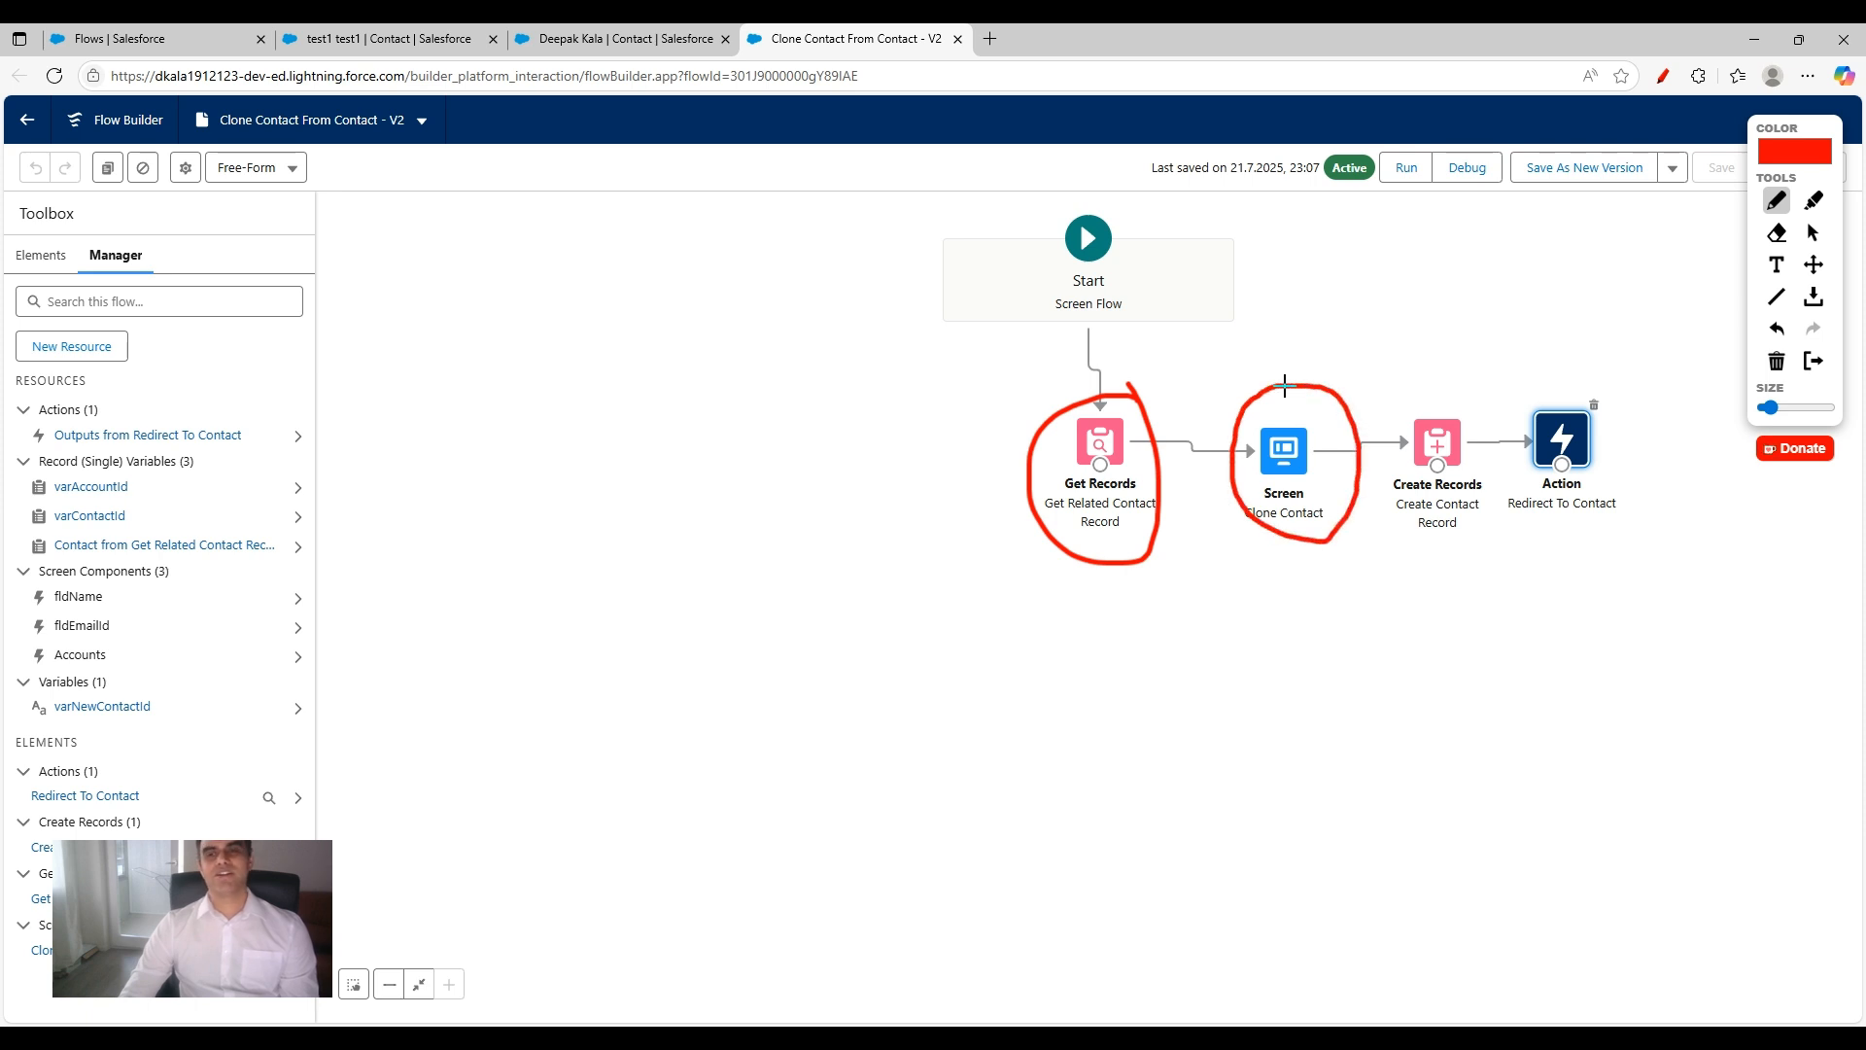
{"action": "mouse_move", "coordinate": [1463, 364]}
{"action": "left_mouse_down"}
{"action": "mouse_move", "coordinate": [1378, 398]}
{"action": "mouse_move", "coordinate": [1440, 515]}
{"action": "mouse_move", "coordinate": [1469, 362]}
{"action": "mouse_move", "coordinate": [1452, 352]}
{"action": "left_mouse_up"}
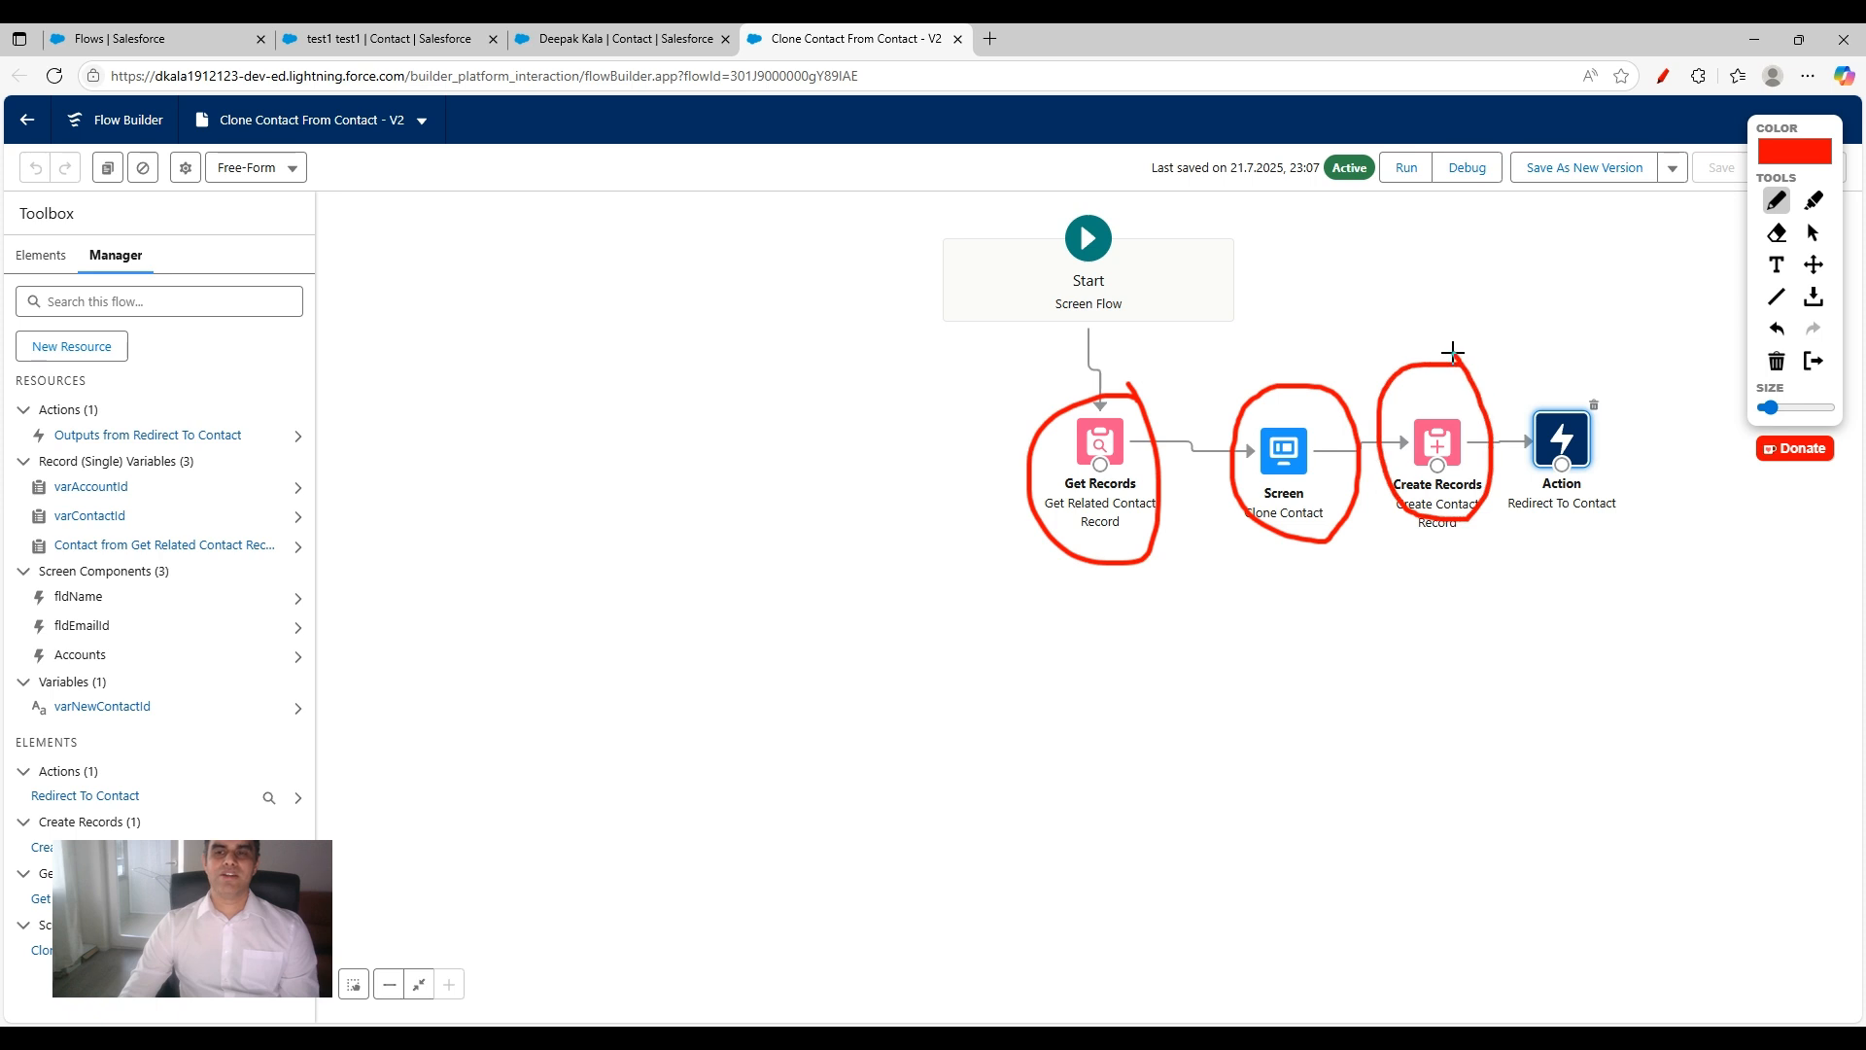
{"action": "mouse_move", "coordinate": [1604, 366]}
{"action": "left_mouse_down"}
{"action": "mouse_move", "coordinate": [1583, 366]}
{"action": "mouse_move", "coordinate": [1524, 486]}
{"action": "mouse_move", "coordinate": [1632, 398]}
{"action": "mouse_move", "coordinate": [1588, 356]}
{"action": "left_mouse_up"}
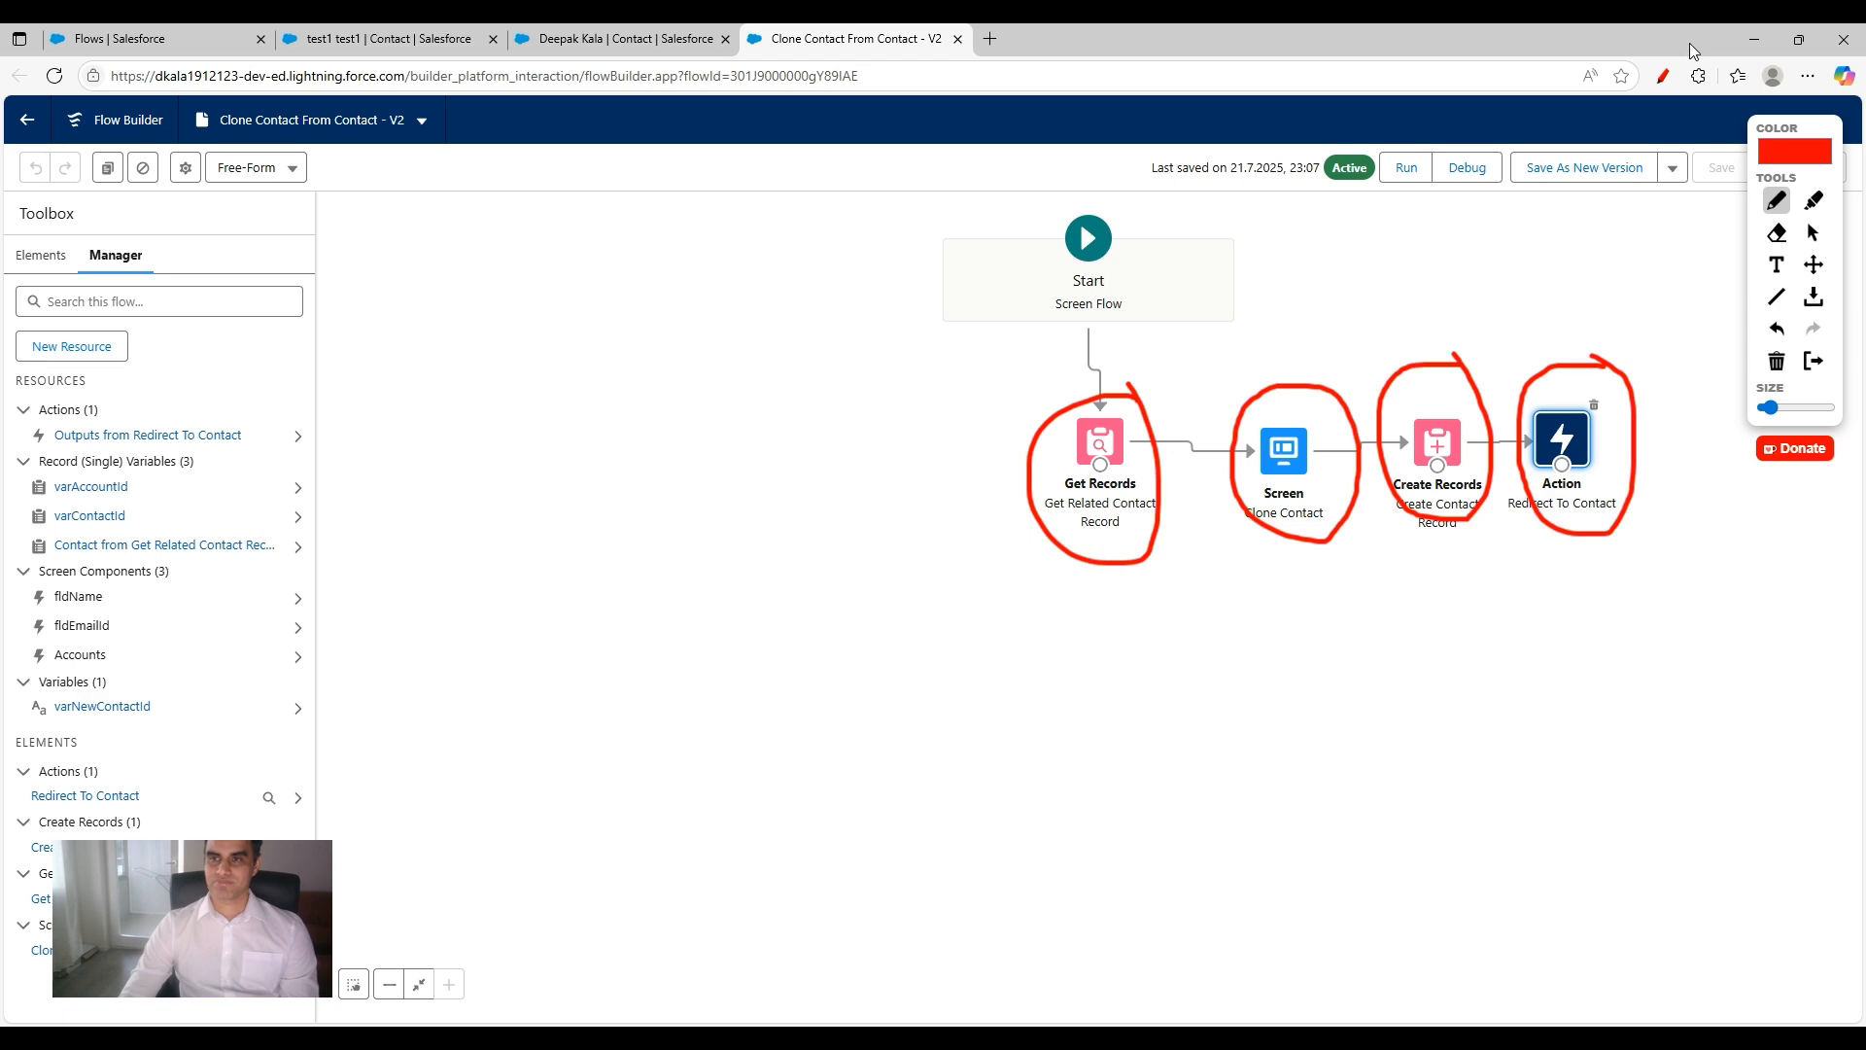
{"action": "left_click", "coordinate": [1663, 76]}
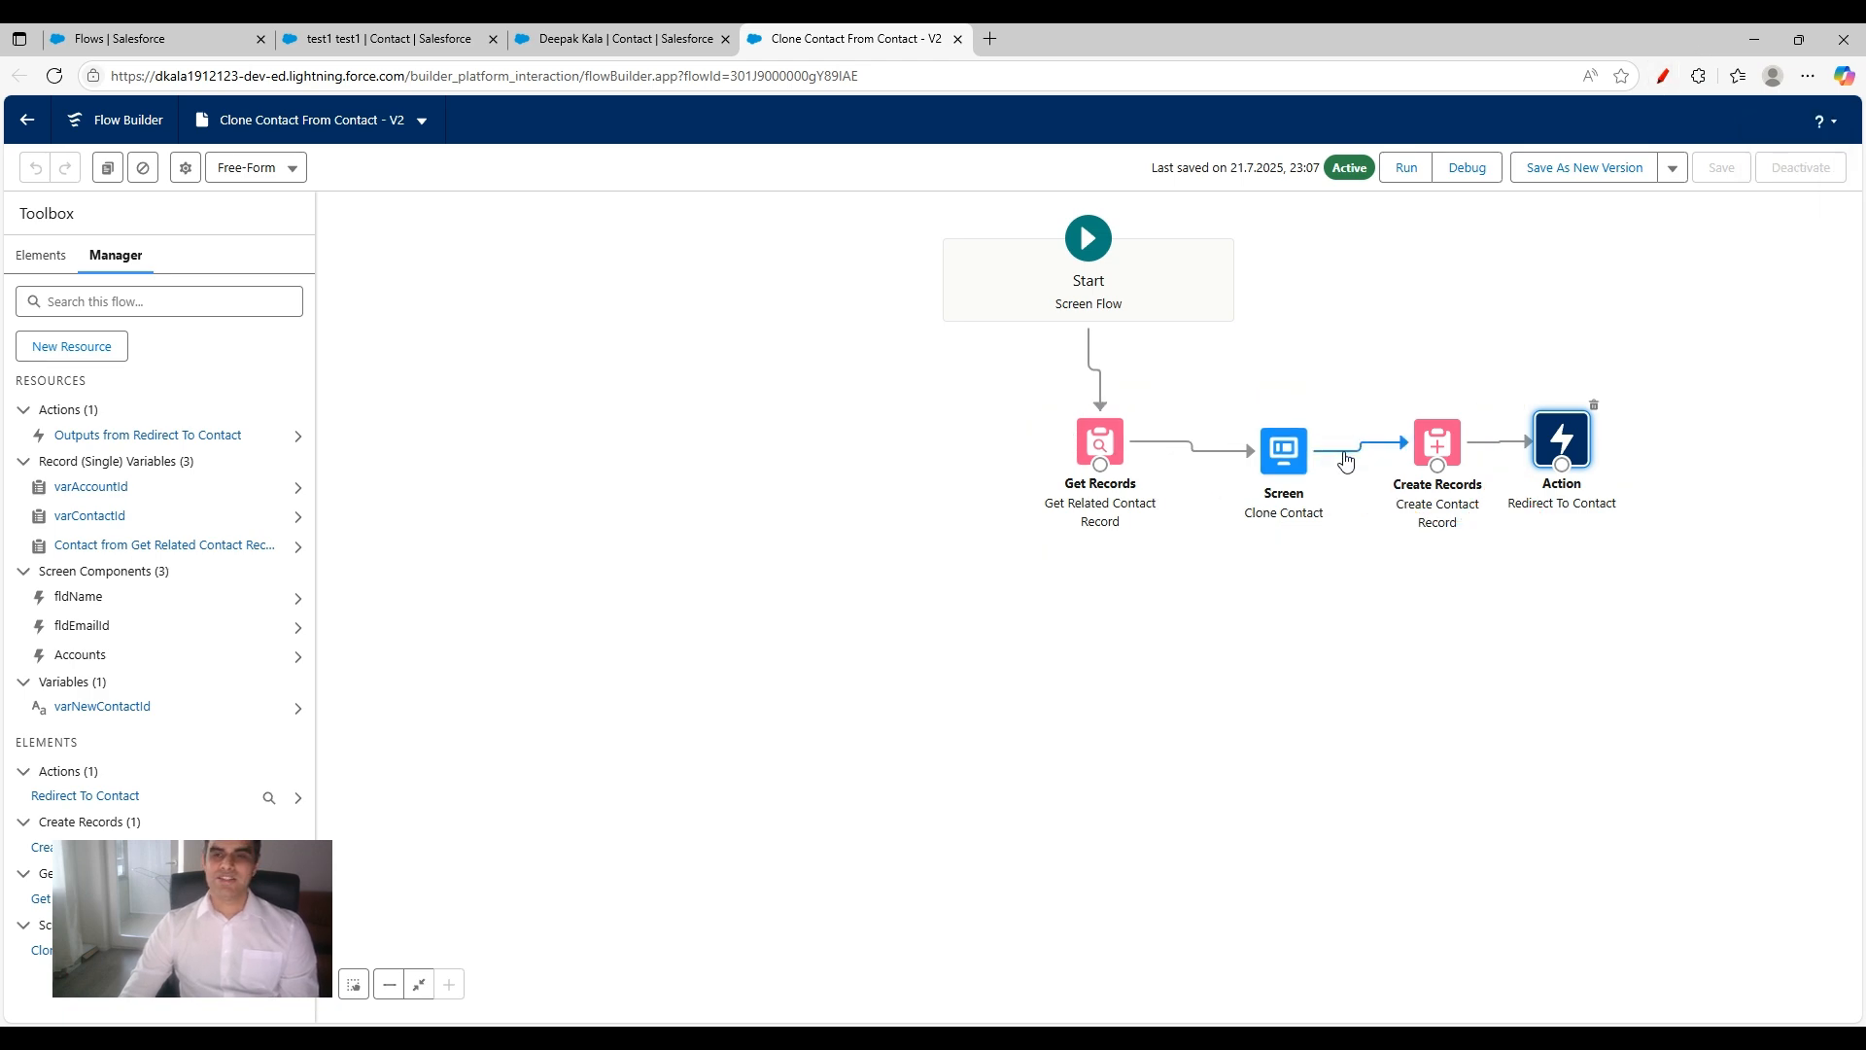
Step: Open the Get Related Contact Record element, circle its varContactId > Account ID filter value in red, and close the element
{"action": "double_click", "coordinate": [1099, 443]}
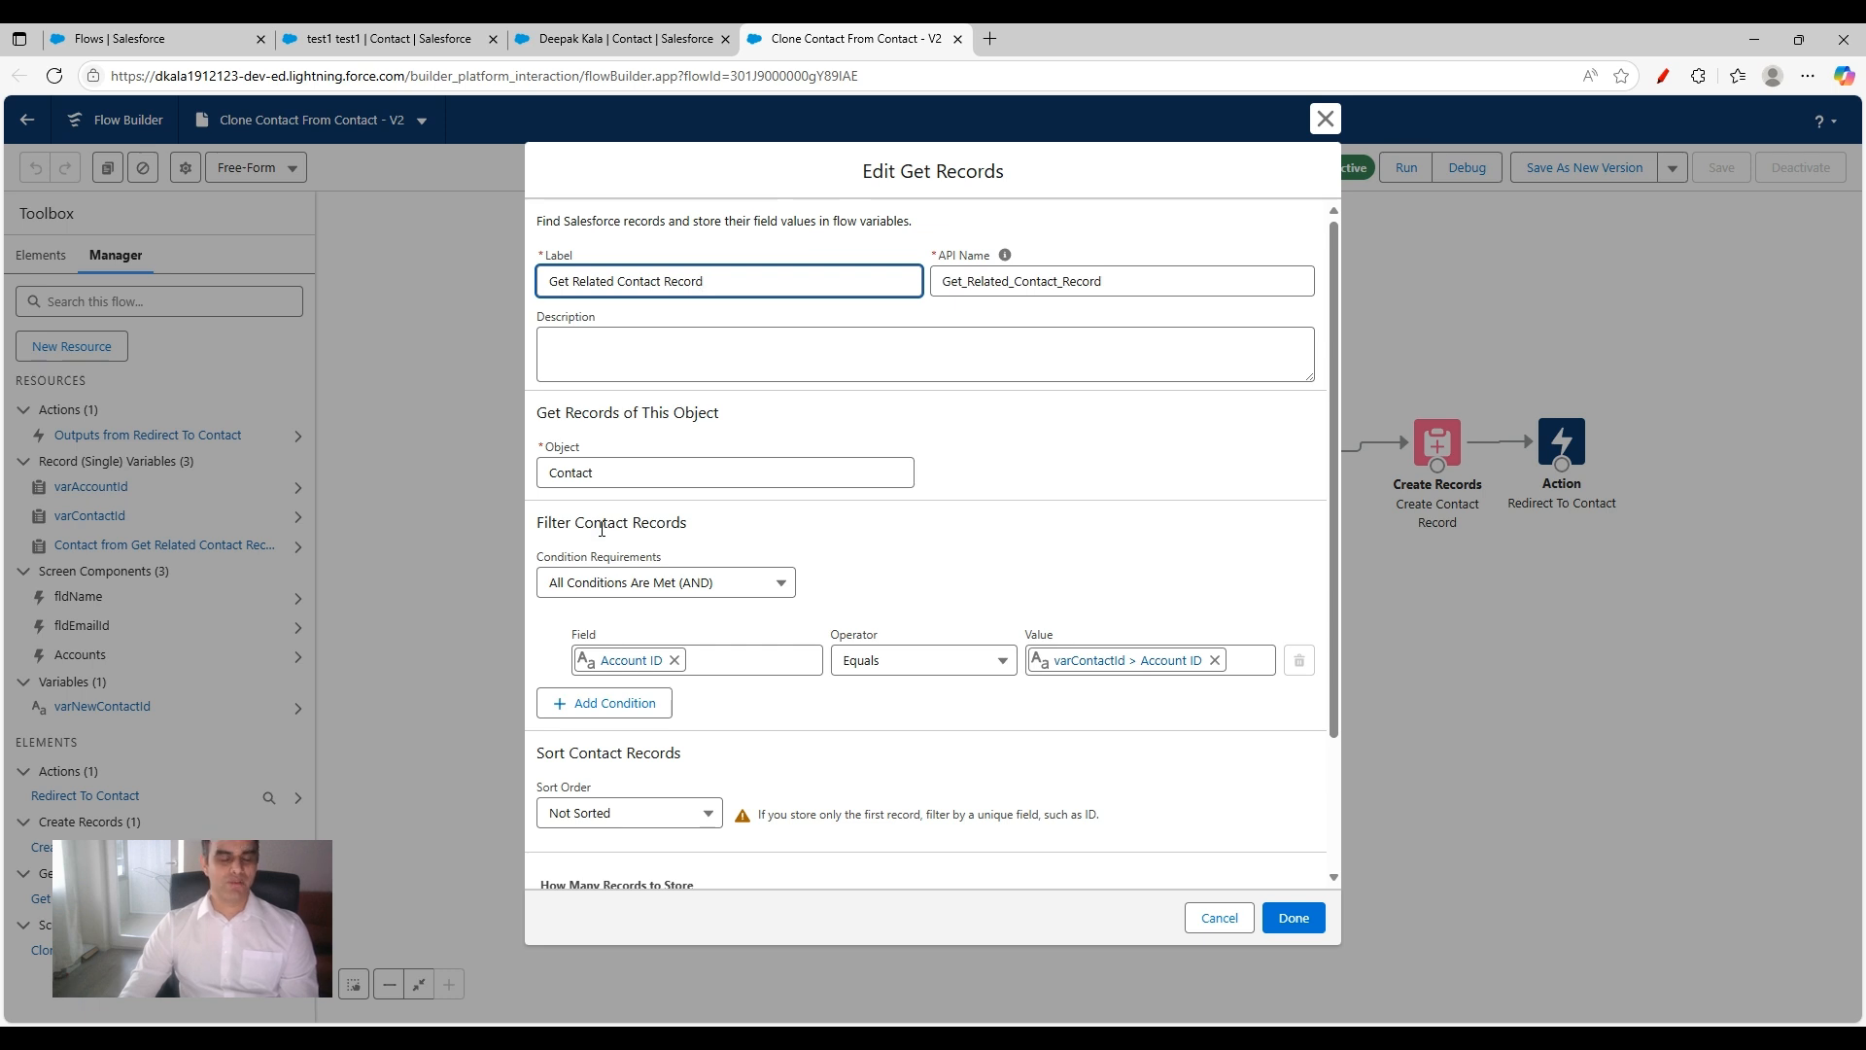
{"action": "left_click", "coordinate": [1663, 76]}
{"action": "mouse_move", "coordinate": [1099, 620]}
{"action": "left_mouse_down"}
{"action": "mouse_move", "coordinate": [1045, 614]}
{"action": "mouse_move", "coordinate": [1092, 729]}
{"action": "mouse_move", "coordinate": [1149, 640]}
{"action": "mouse_move", "coordinate": [1069, 616]}
{"action": "left_mouse_up"}
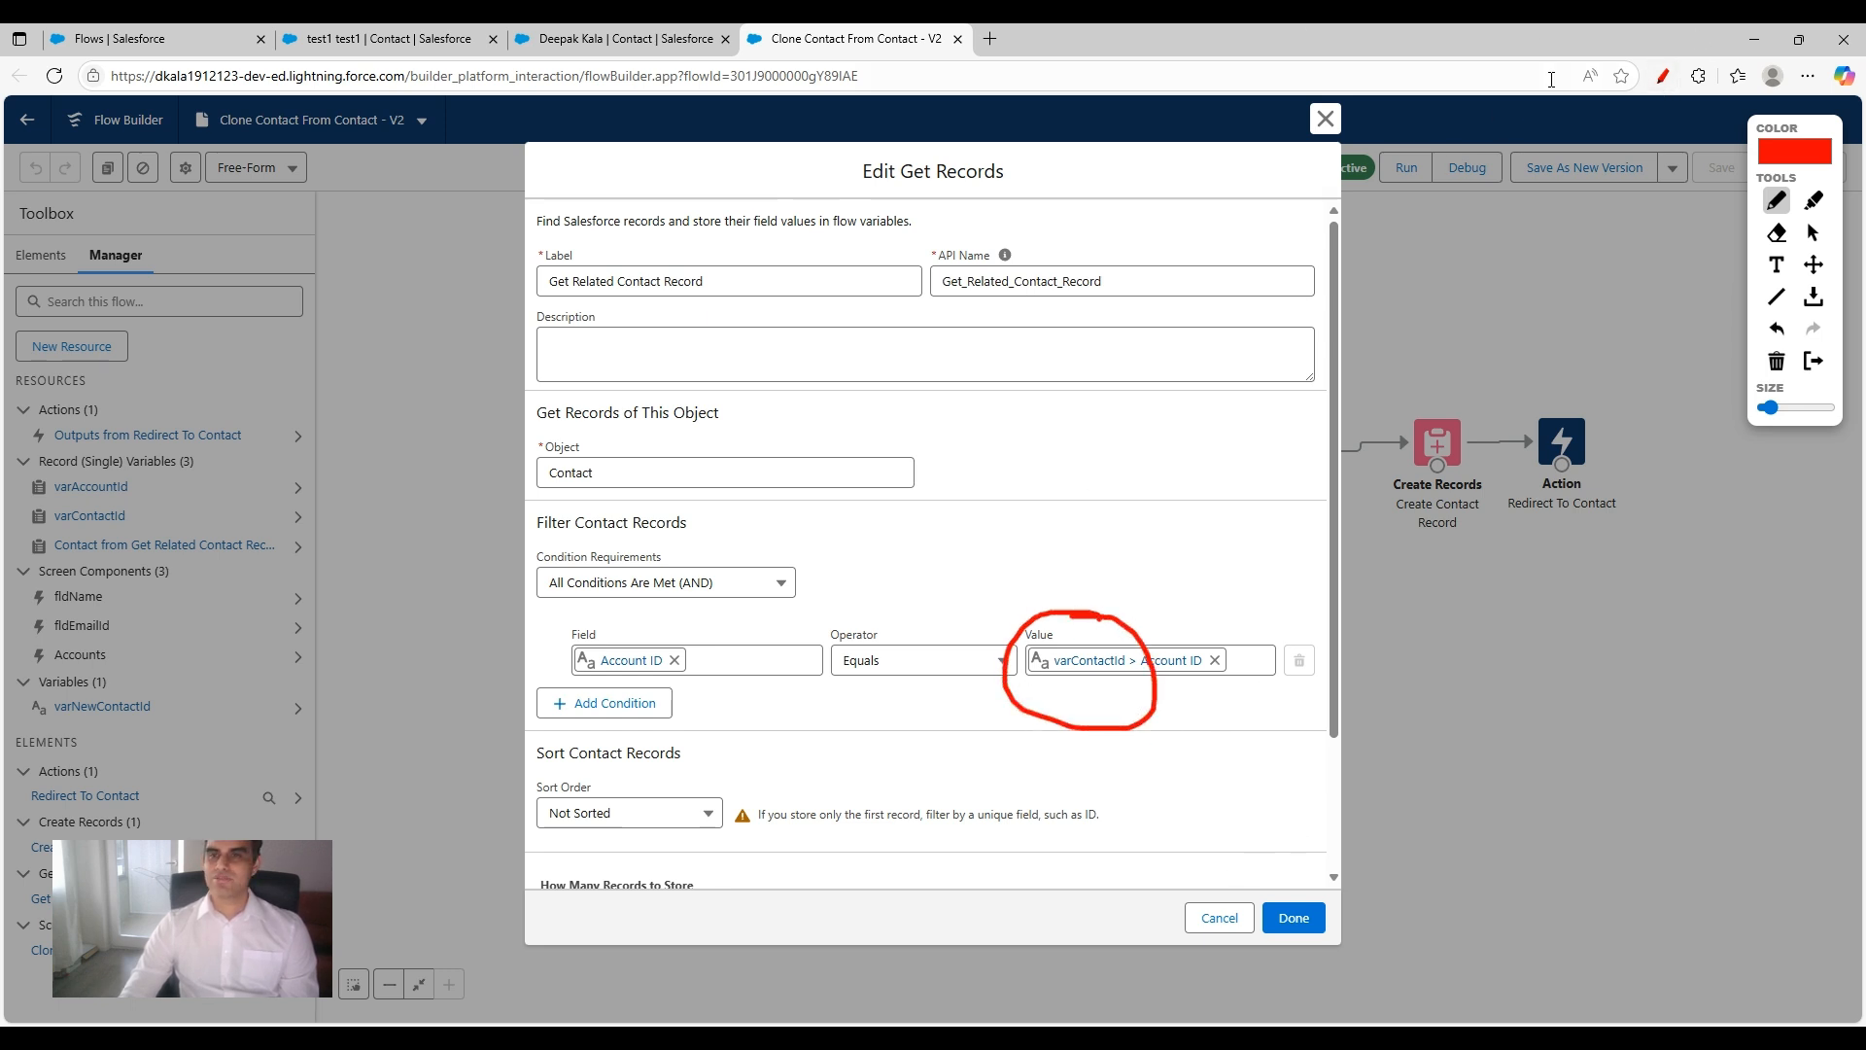
{"action": "left_click", "coordinate": [1660, 73]}
{"action": "left_click", "coordinate": [1325, 118]}
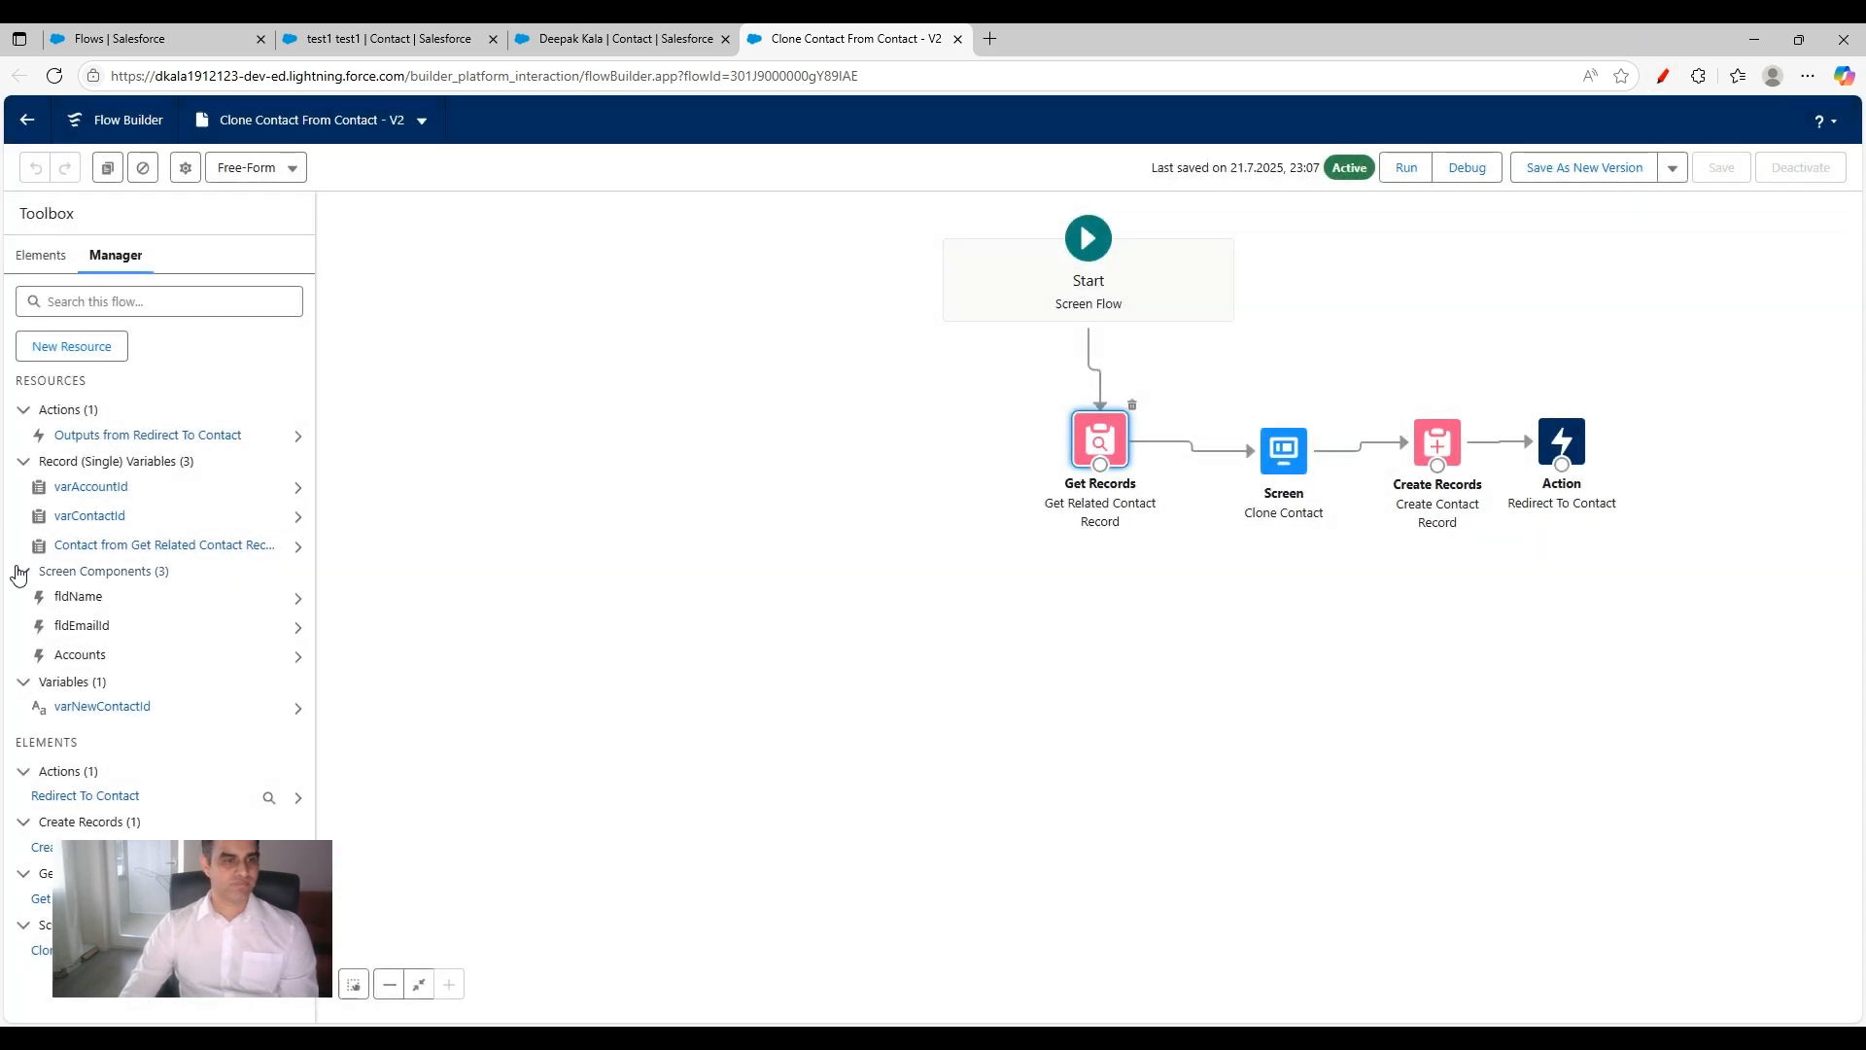
Step: Open the varContactId variable and mark its data type, object and input availability in red
{"action": "left_click", "coordinate": [101, 545]}
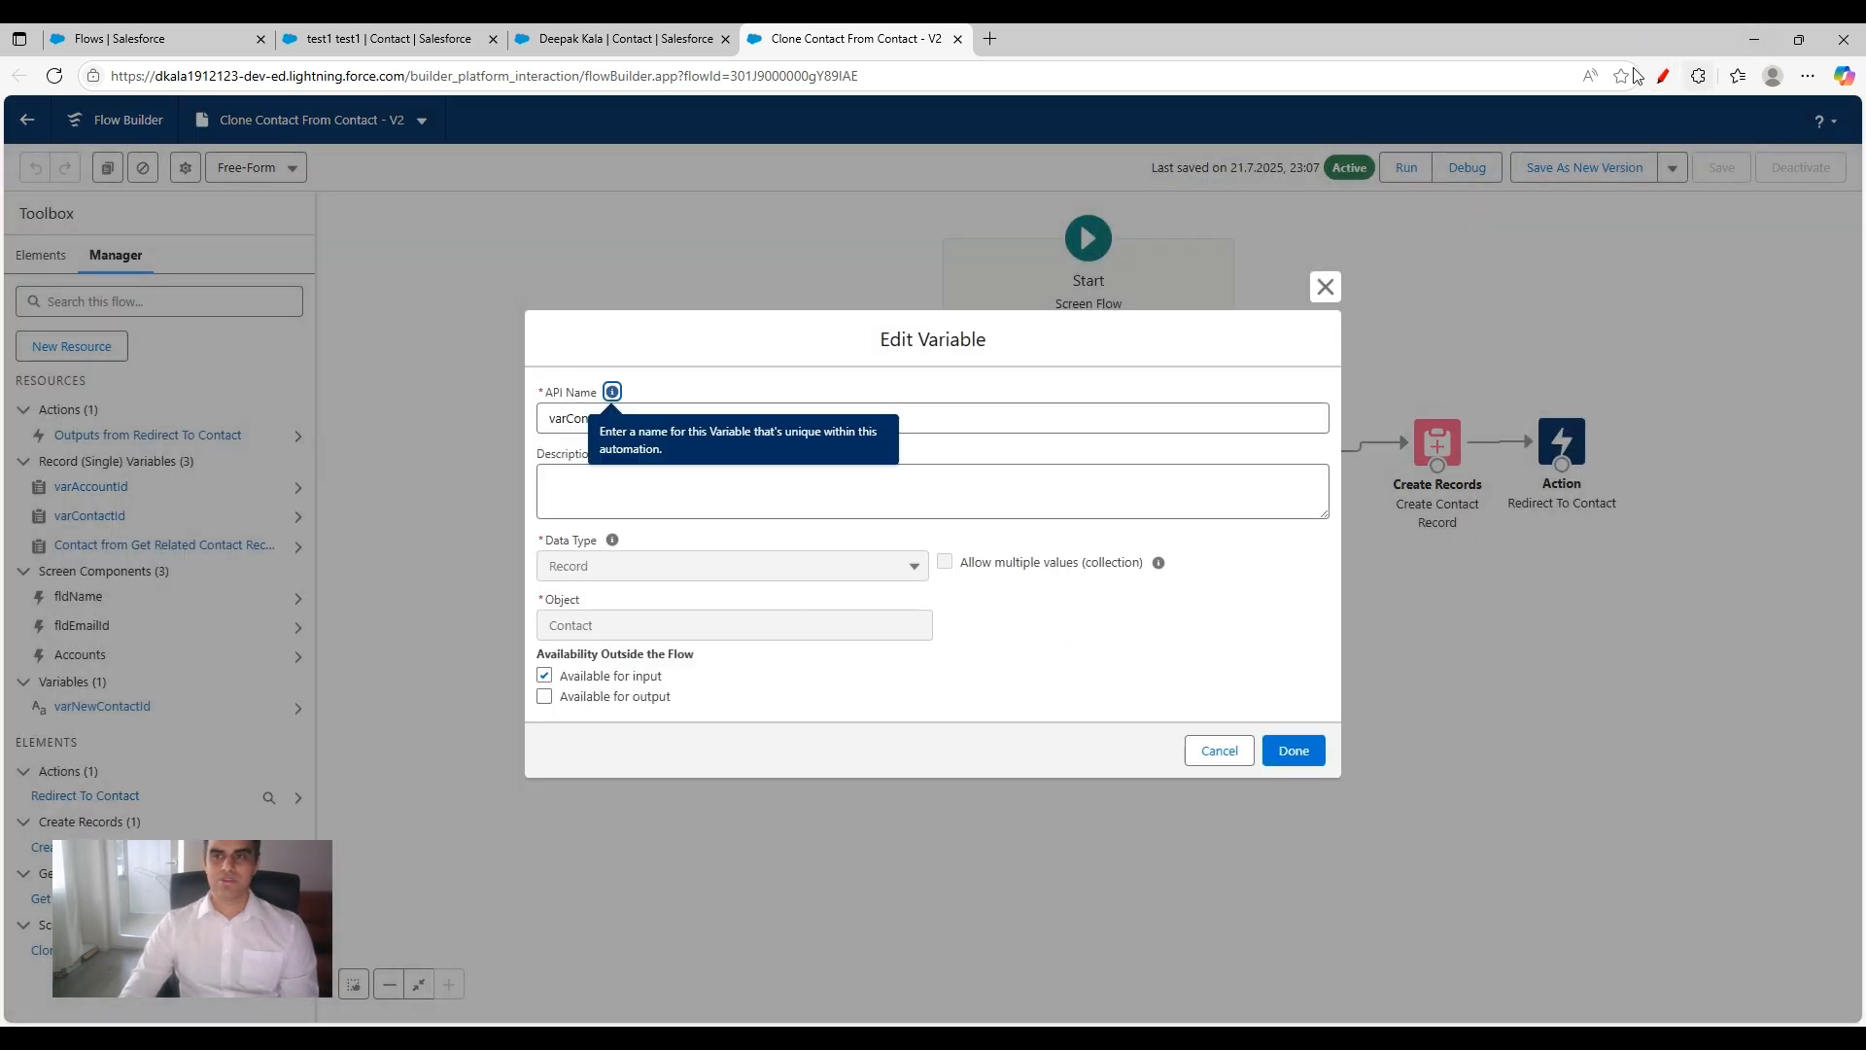
{"action": "left_click", "coordinate": [1662, 78]}
{"action": "mouse_move", "coordinate": [649, 528]}
{"action": "left_mouse_down"}
{"action": "mouse_move", "coordinate": [552, 536]}
{"action": "mouse_move", "coordinate": [618, 580]}
{"action": "mouse_move", "coordinate": [644, 517]}
{"action": "left_mouse_up"}
{"action": "mouse_move", "coordinate": [588, 587]}
{"action": "left_mouse_down"}
{"action": "mouse_move", "coordinate": [525, 616]}
{"action": "mouse_move", "coordinate": [642, 627]}
{"action": "mouse_move", "coordinate": [549, 576]}
{"action": "left_mouse_up"}
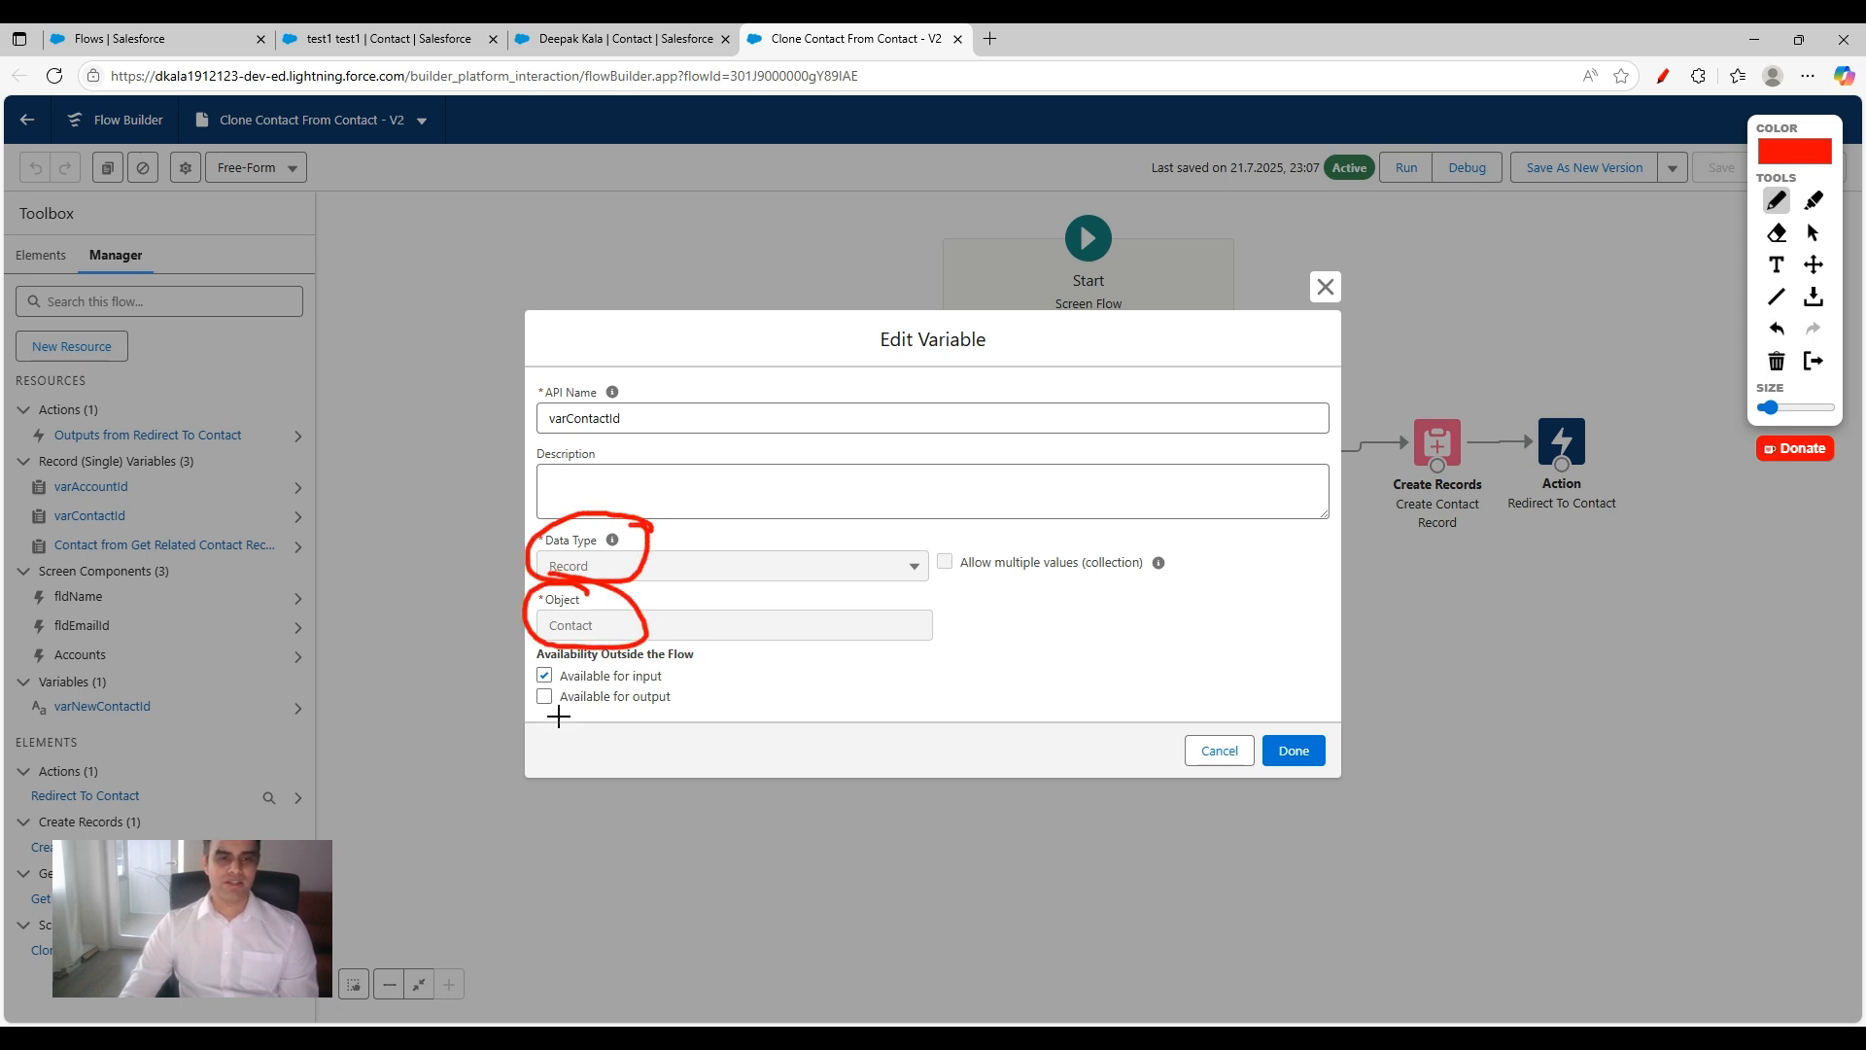
{"action": "left_click_drag", "start_coordinate": [495, 683], "coordinate": [542, 651]}
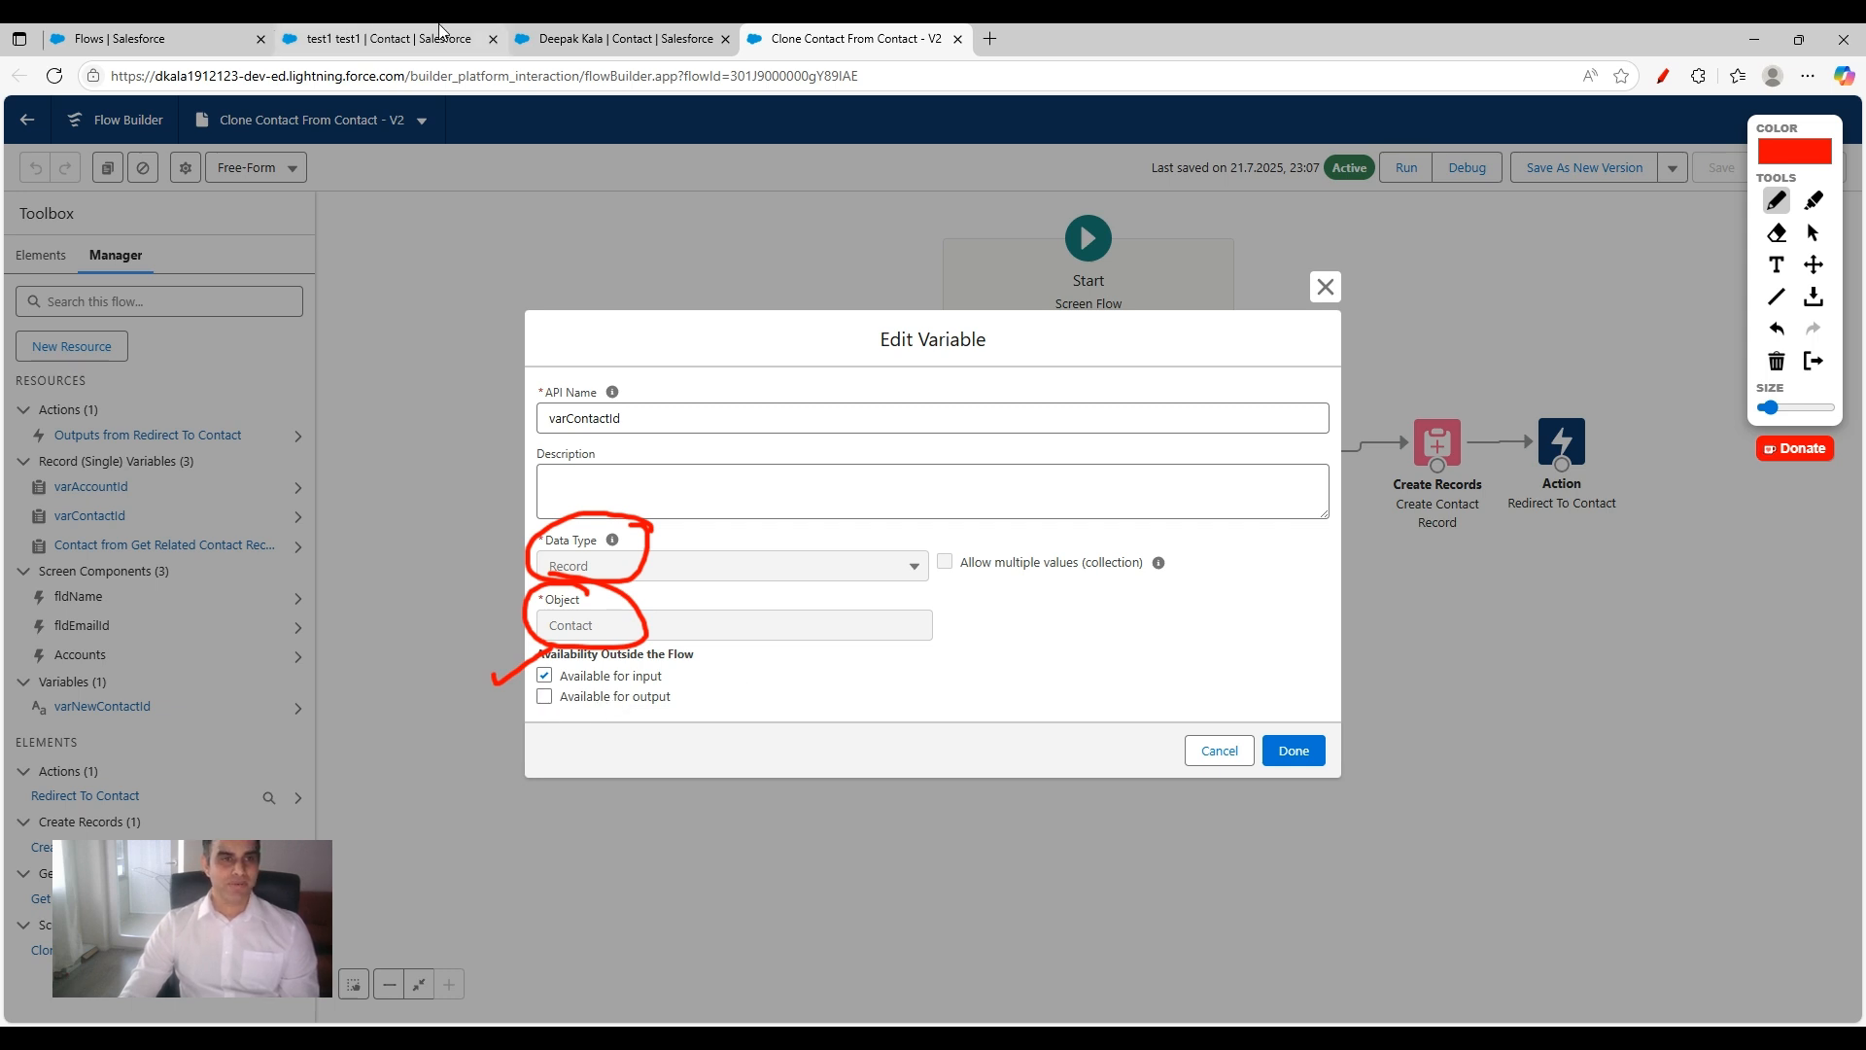
Step: Open the contact record page in Lightning App Builder and examine how its Clone Contact From Contact flow component passes the record to varContactId
{"action": "left_click", "coordinate": [544, 39]}
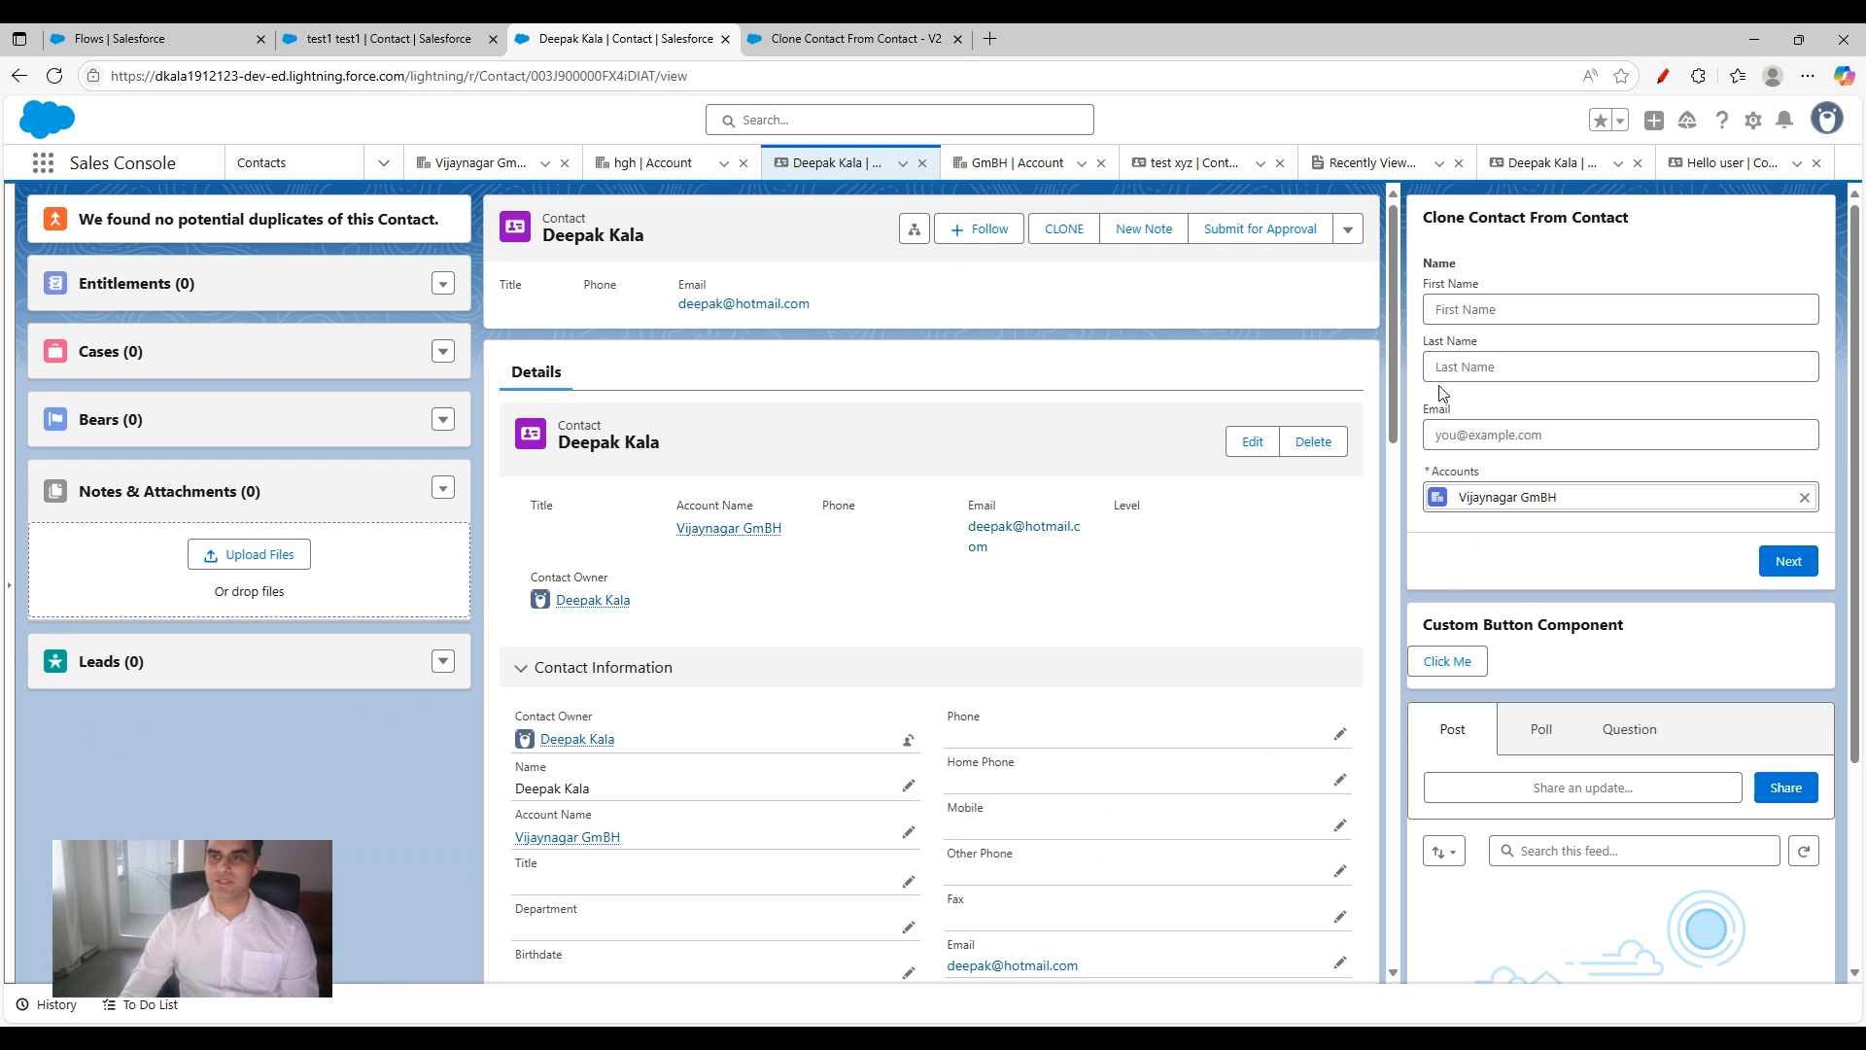
{"action": "left_click", "coordinate": [1752, 120]}
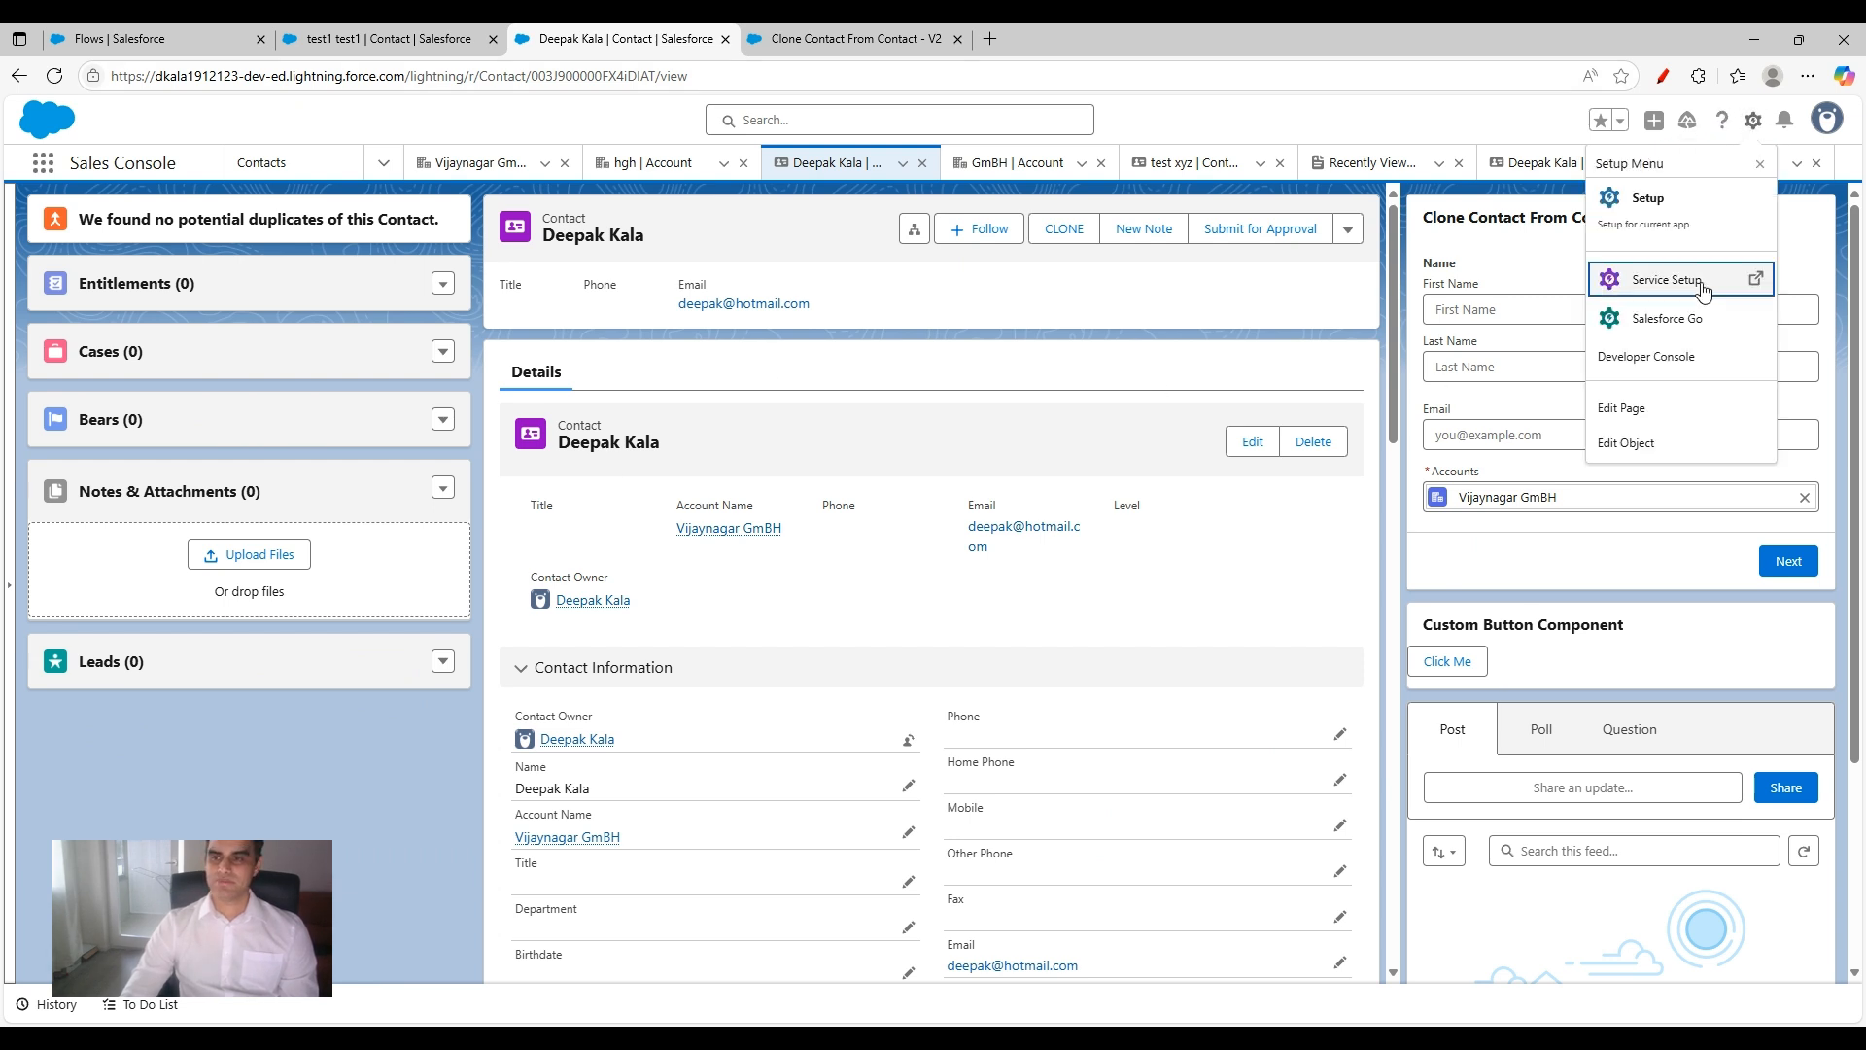
{"action": "left_click", "coordinate": [1643, 407]}
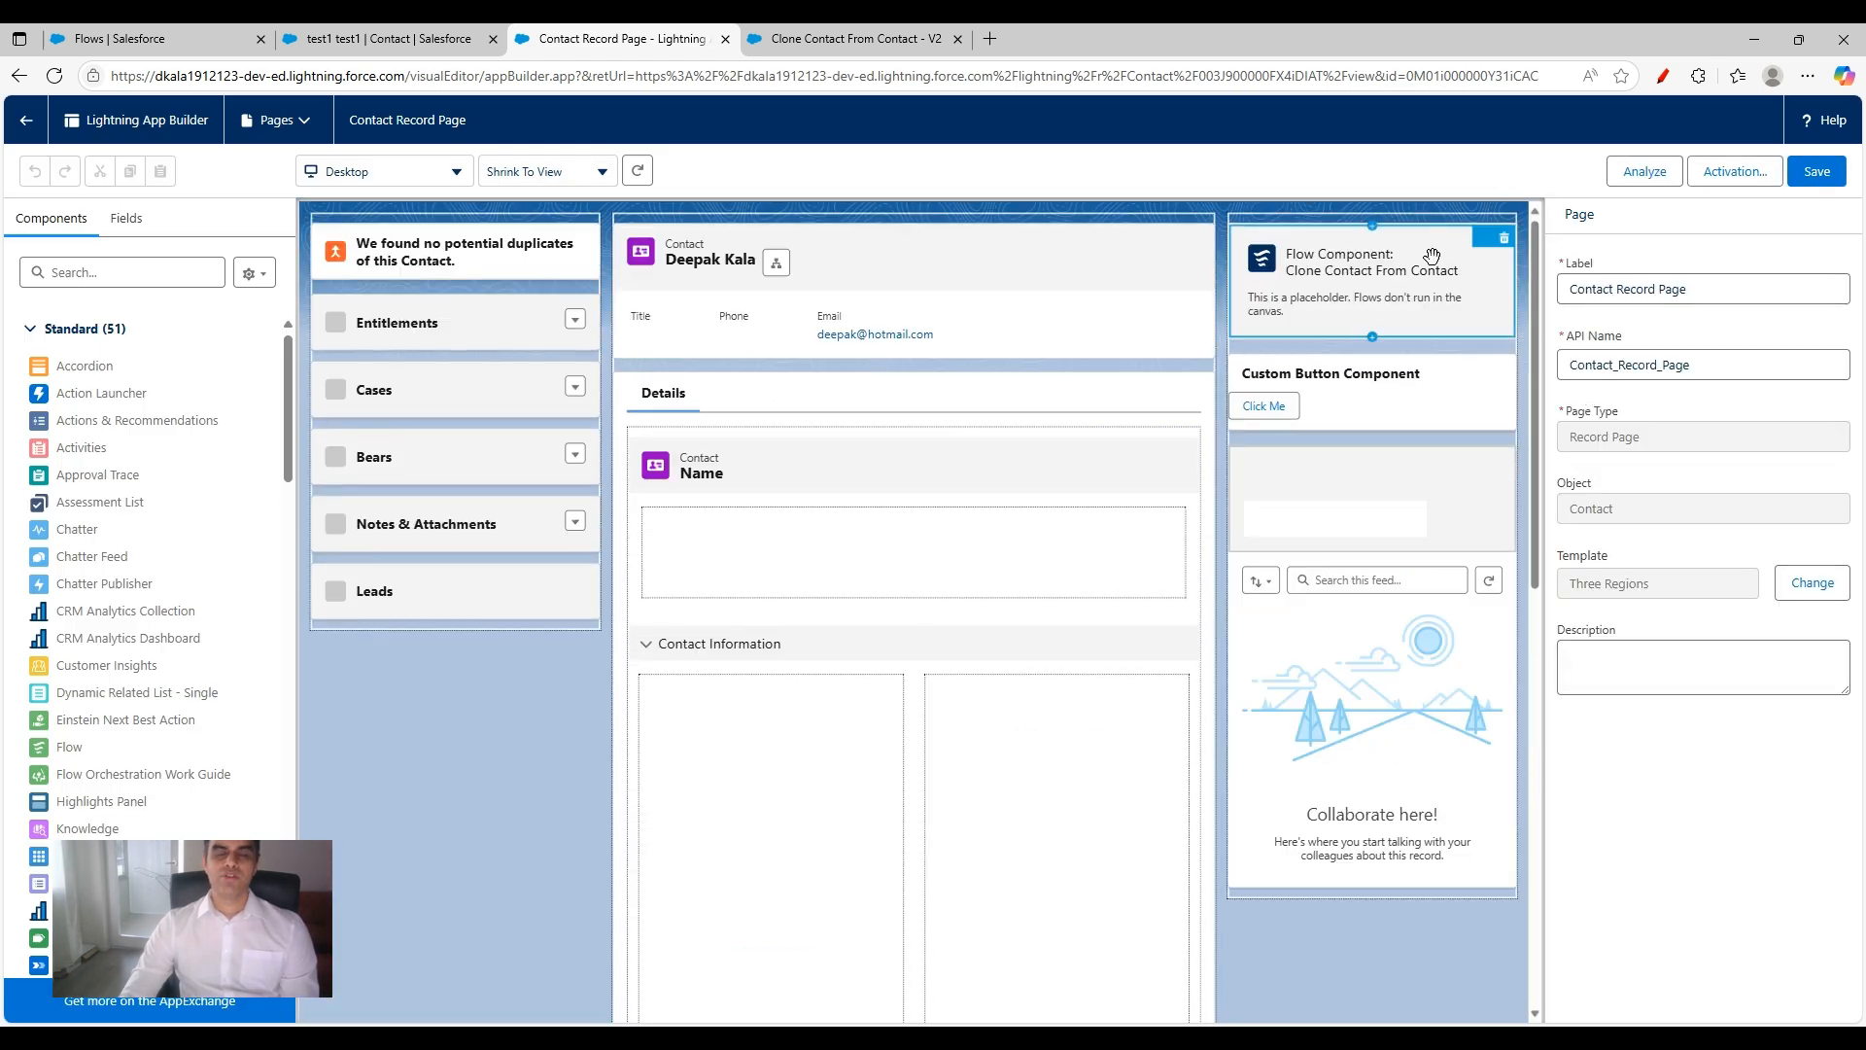
{"action": "left_click", "coordinate": [1409, 251]}
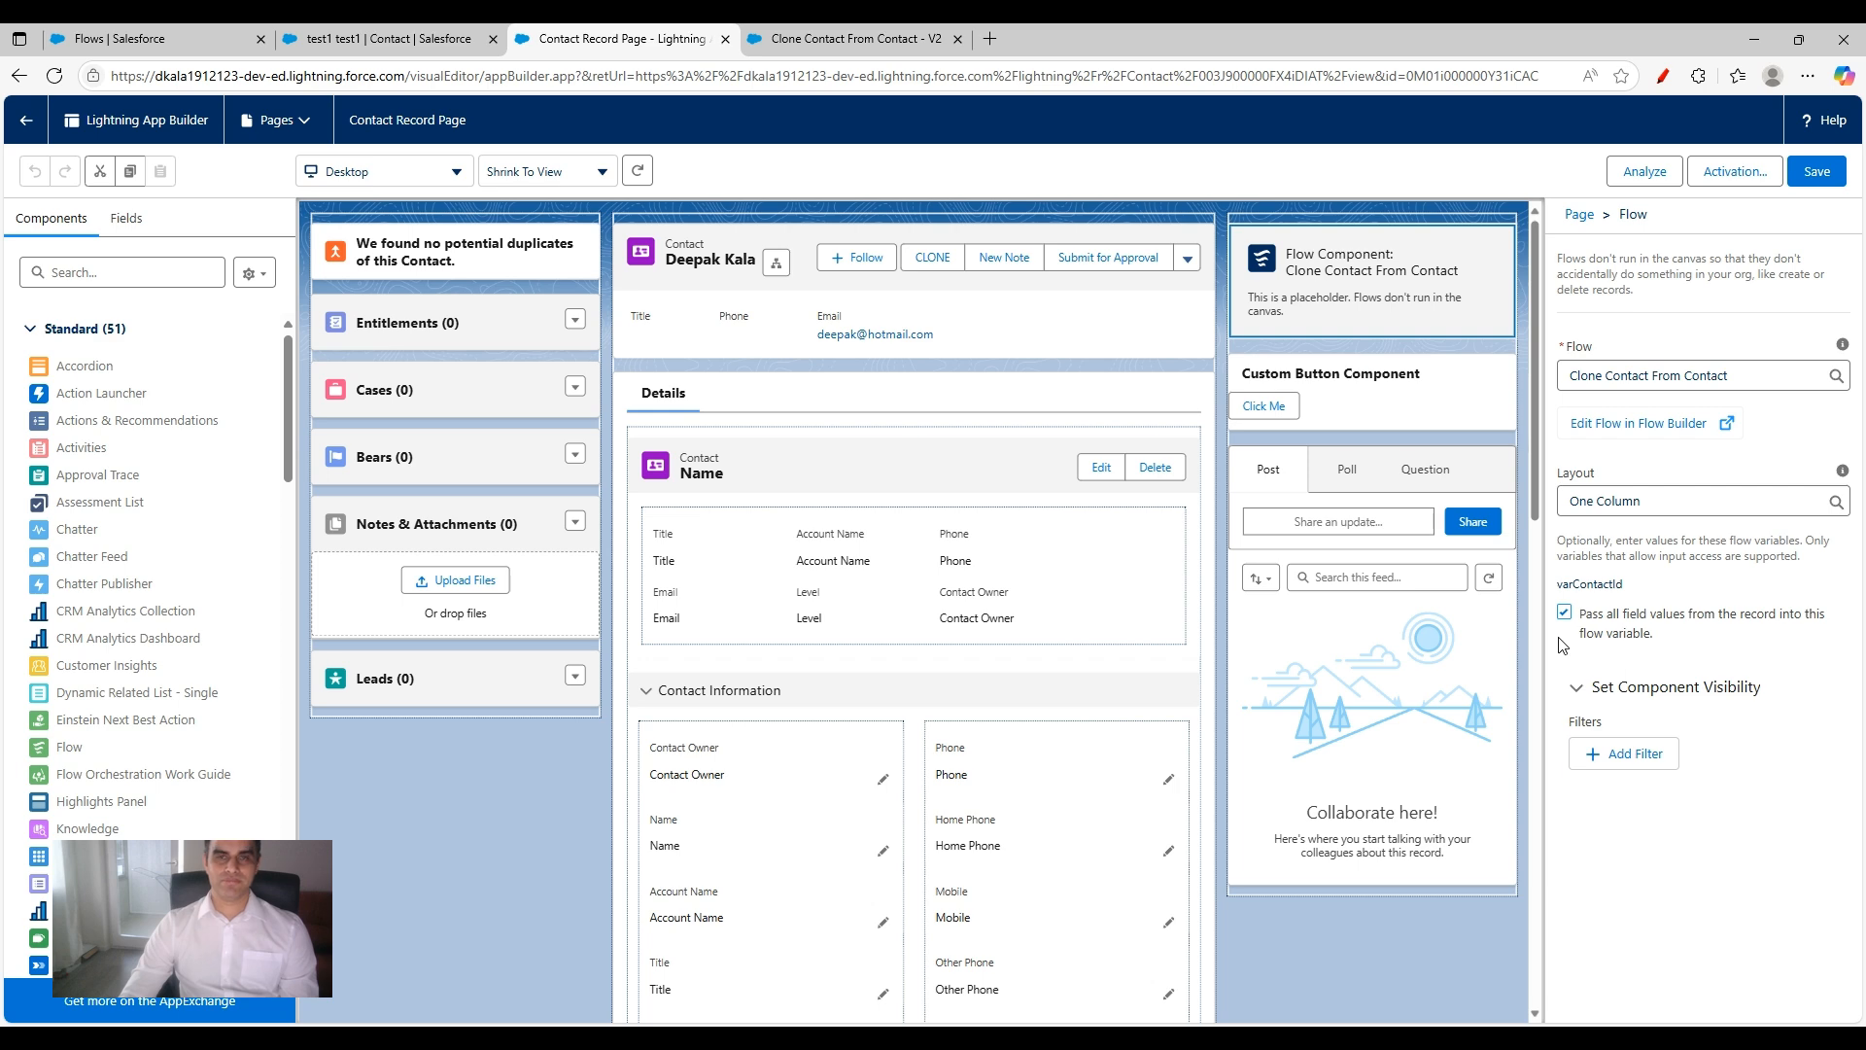
Step: Return to the flow, close the marked-up varContactId variable, and review how the Get Related Contact Record element filters and stores records
{"action": "left_click", "coordinate": [891, 44]}
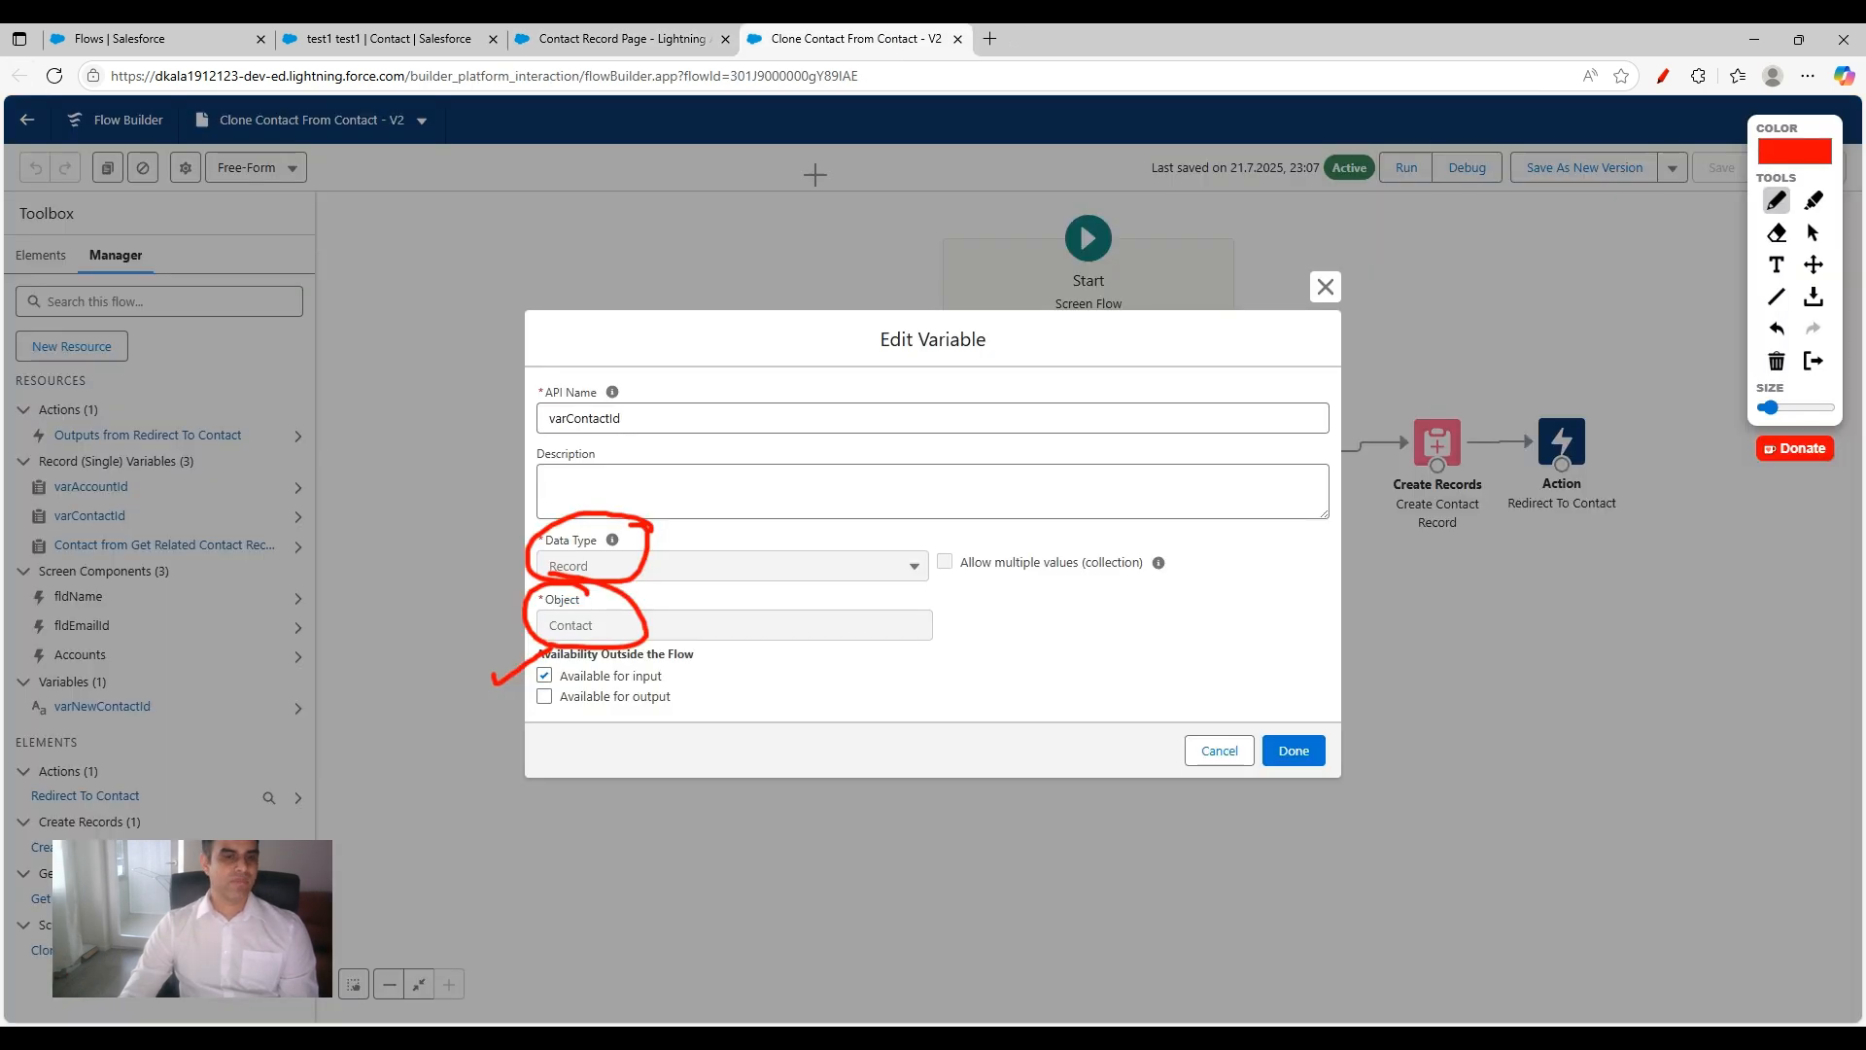
{"action": "left_click", "coordinate": [1671, 80]}
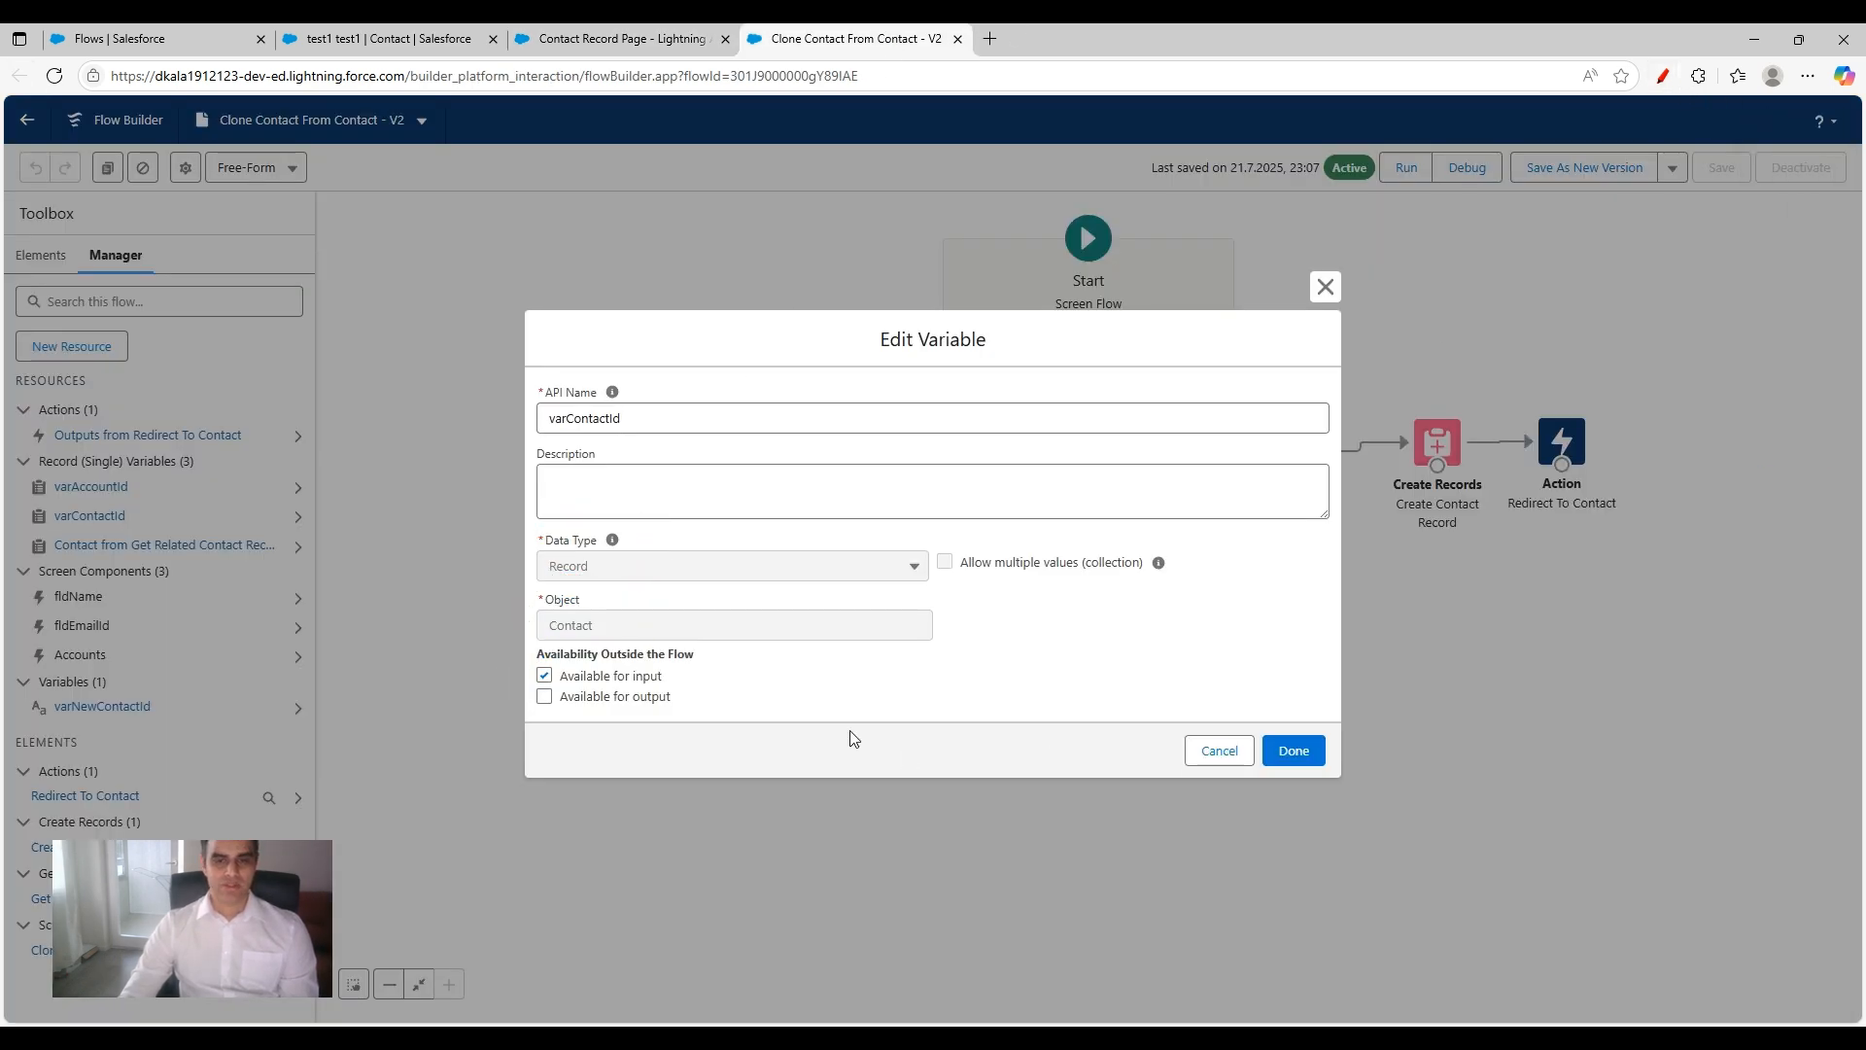
{"action": "left_click", "coordinate": [1338, 290]}
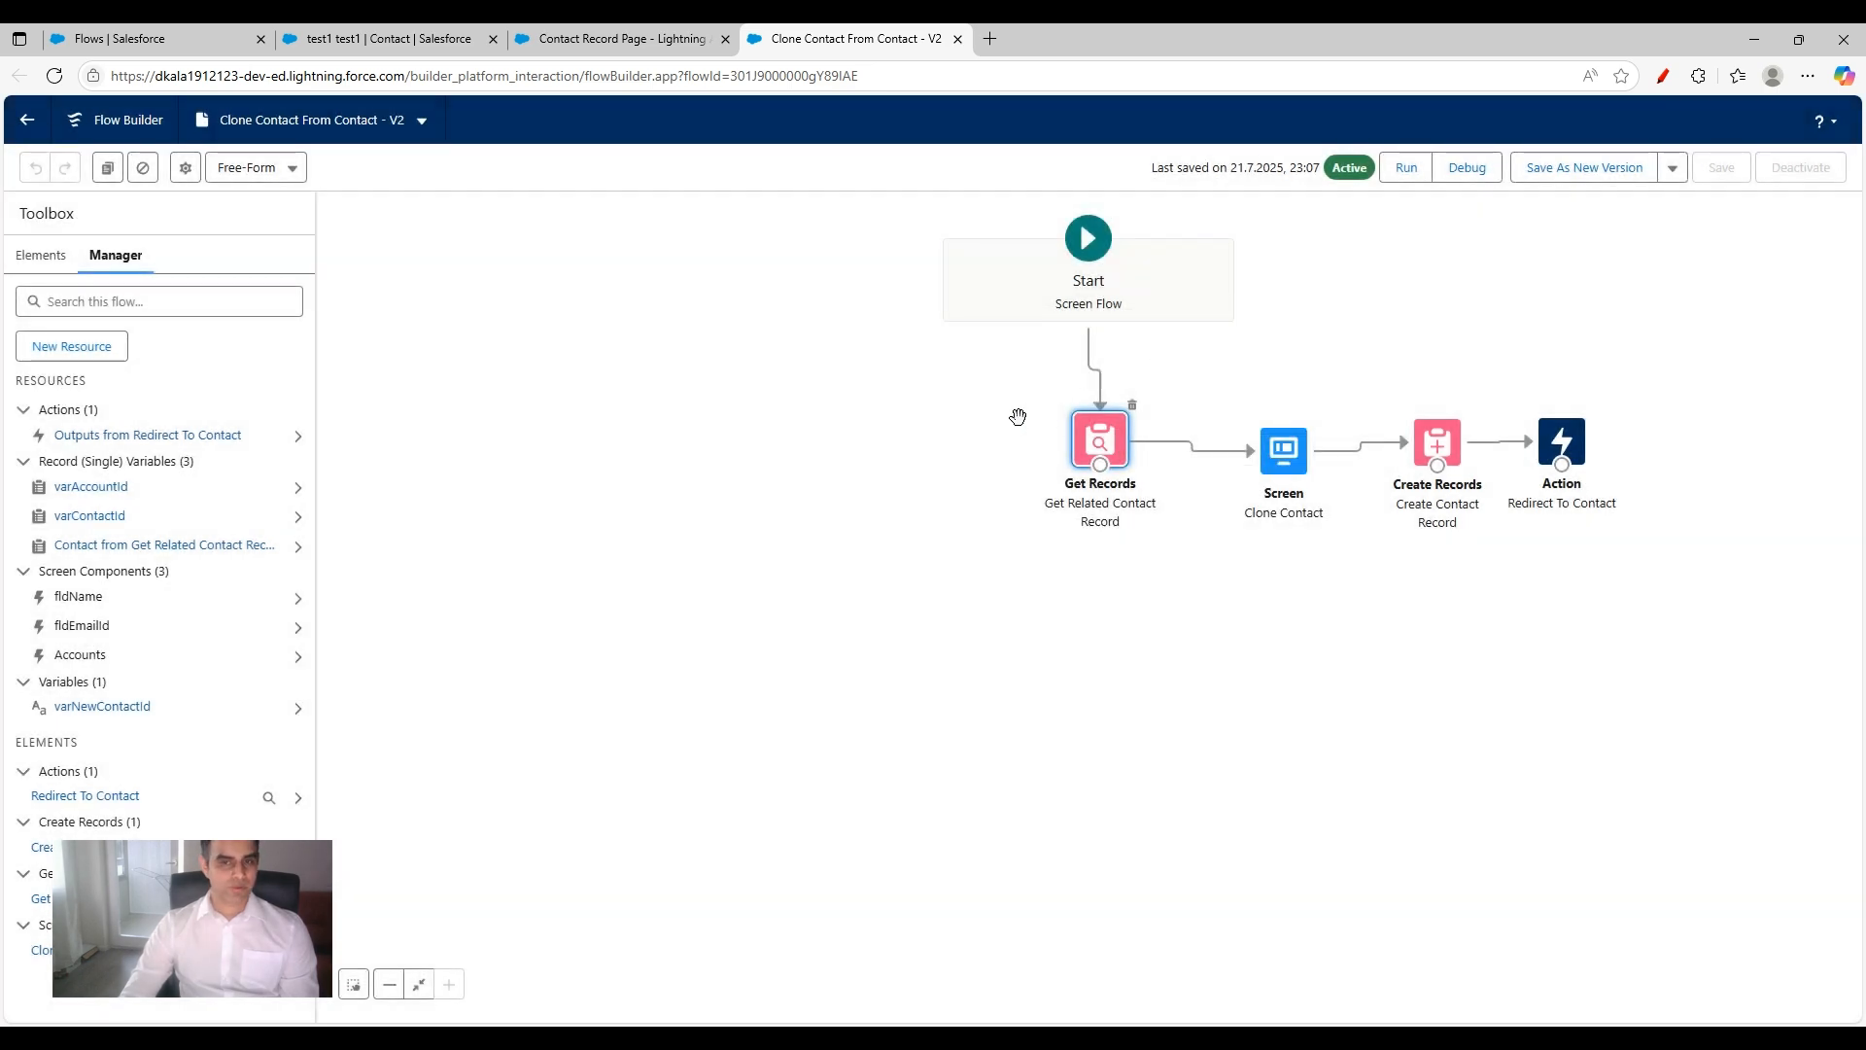
{"action": "double_click", "coordinate": [1095, 428]}
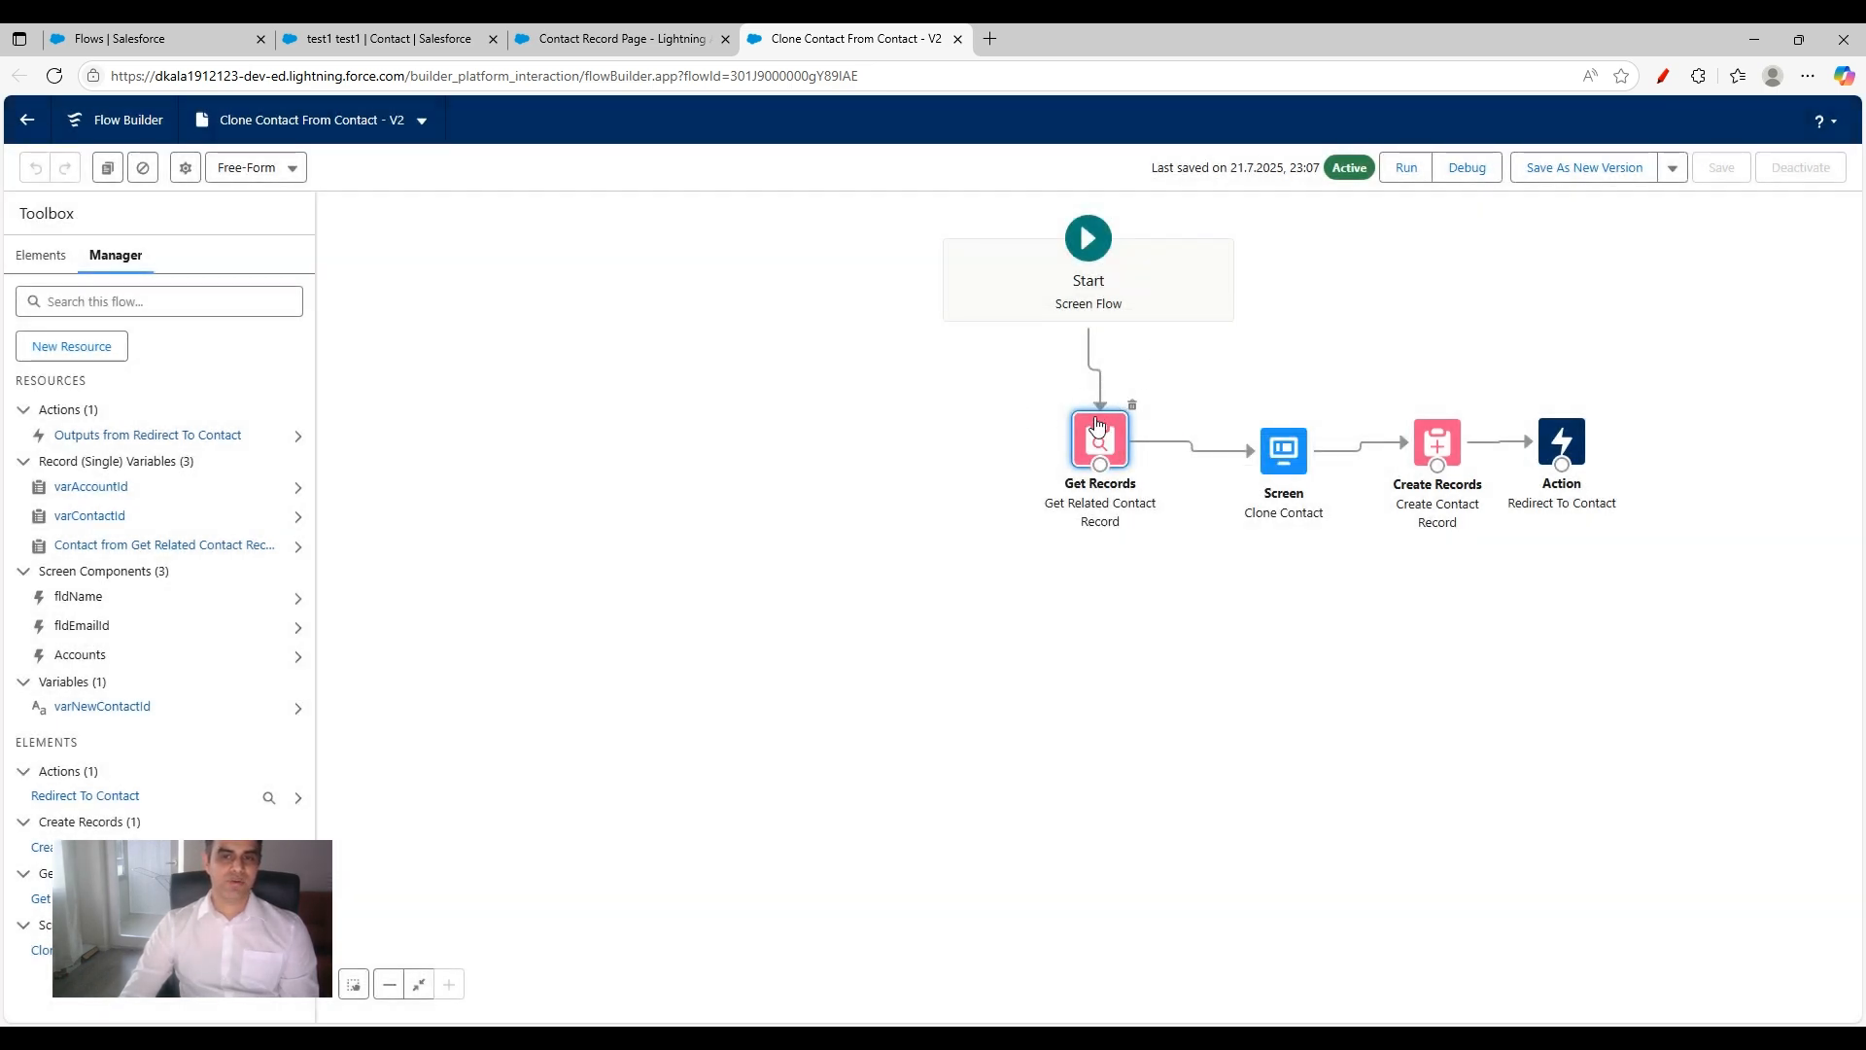
{"action": "scroll", "coordinate": [643, 537], "scroll_direction": "down", "scroll_amount": 3}
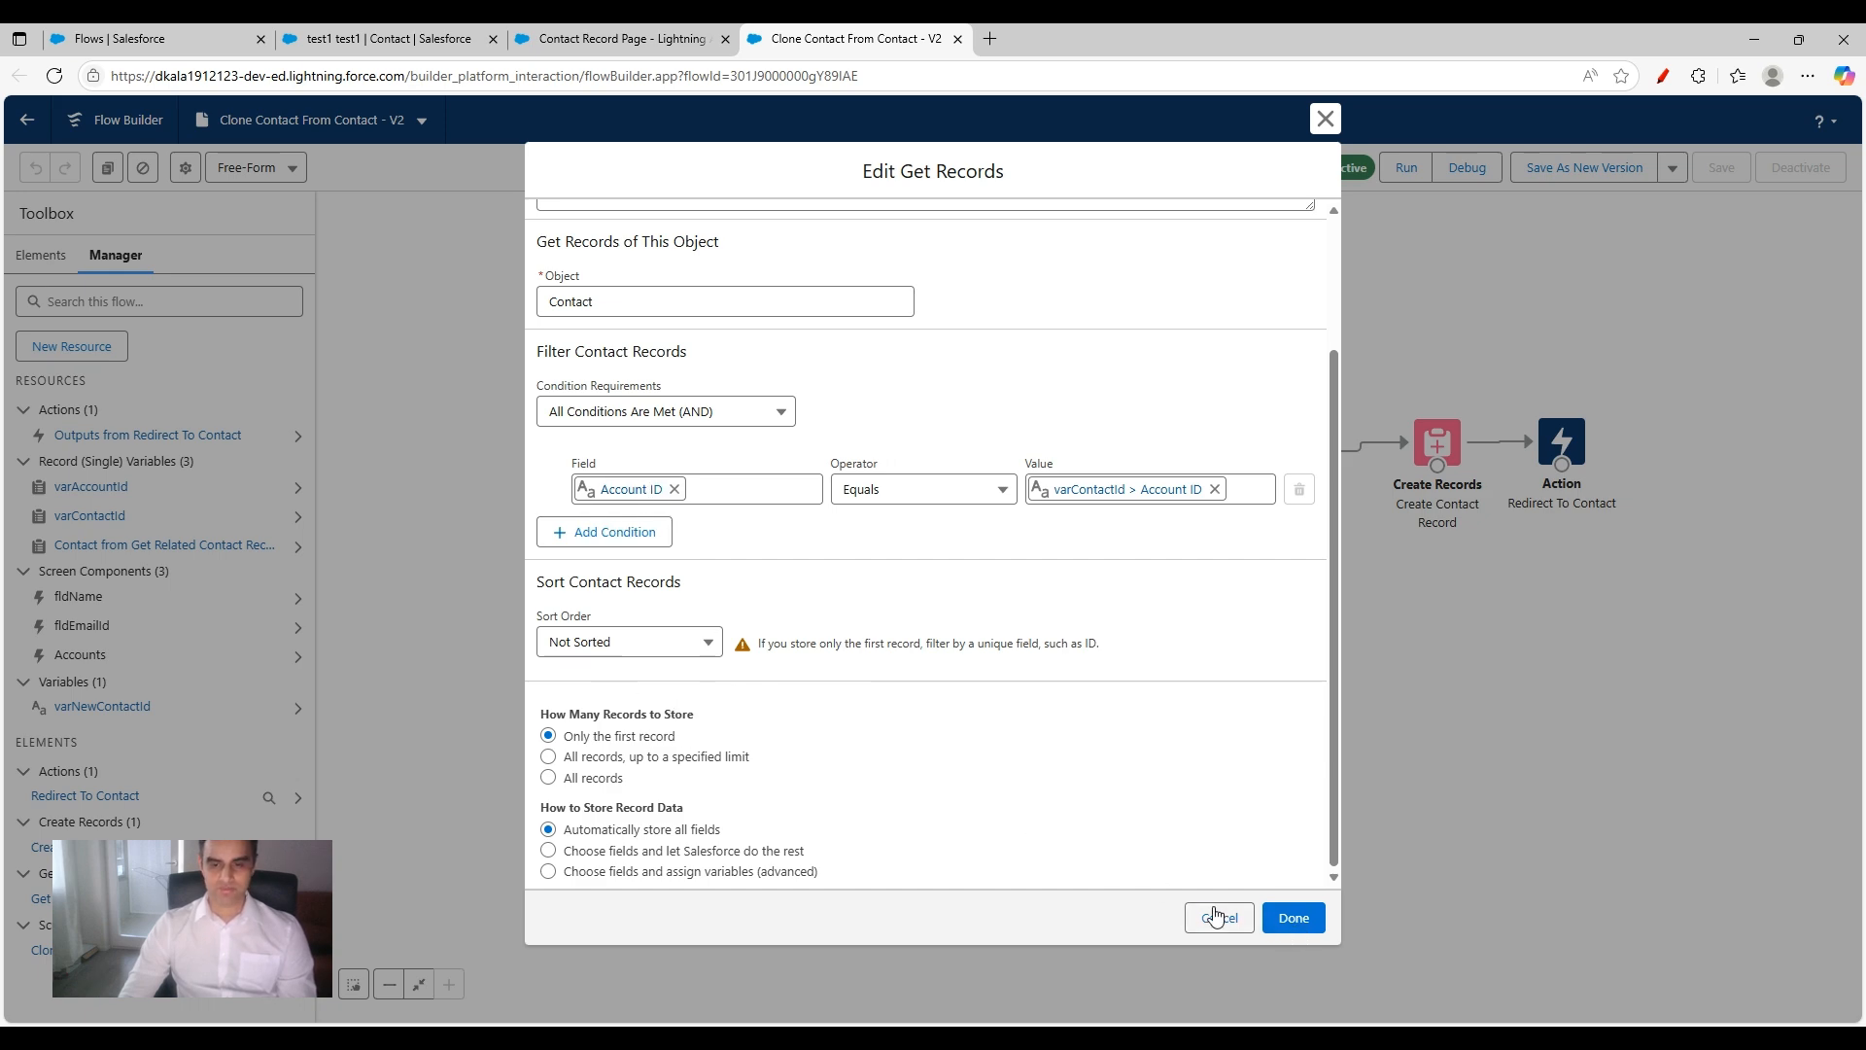
{"action": "left_click", "coordinate": [1325, 119]}
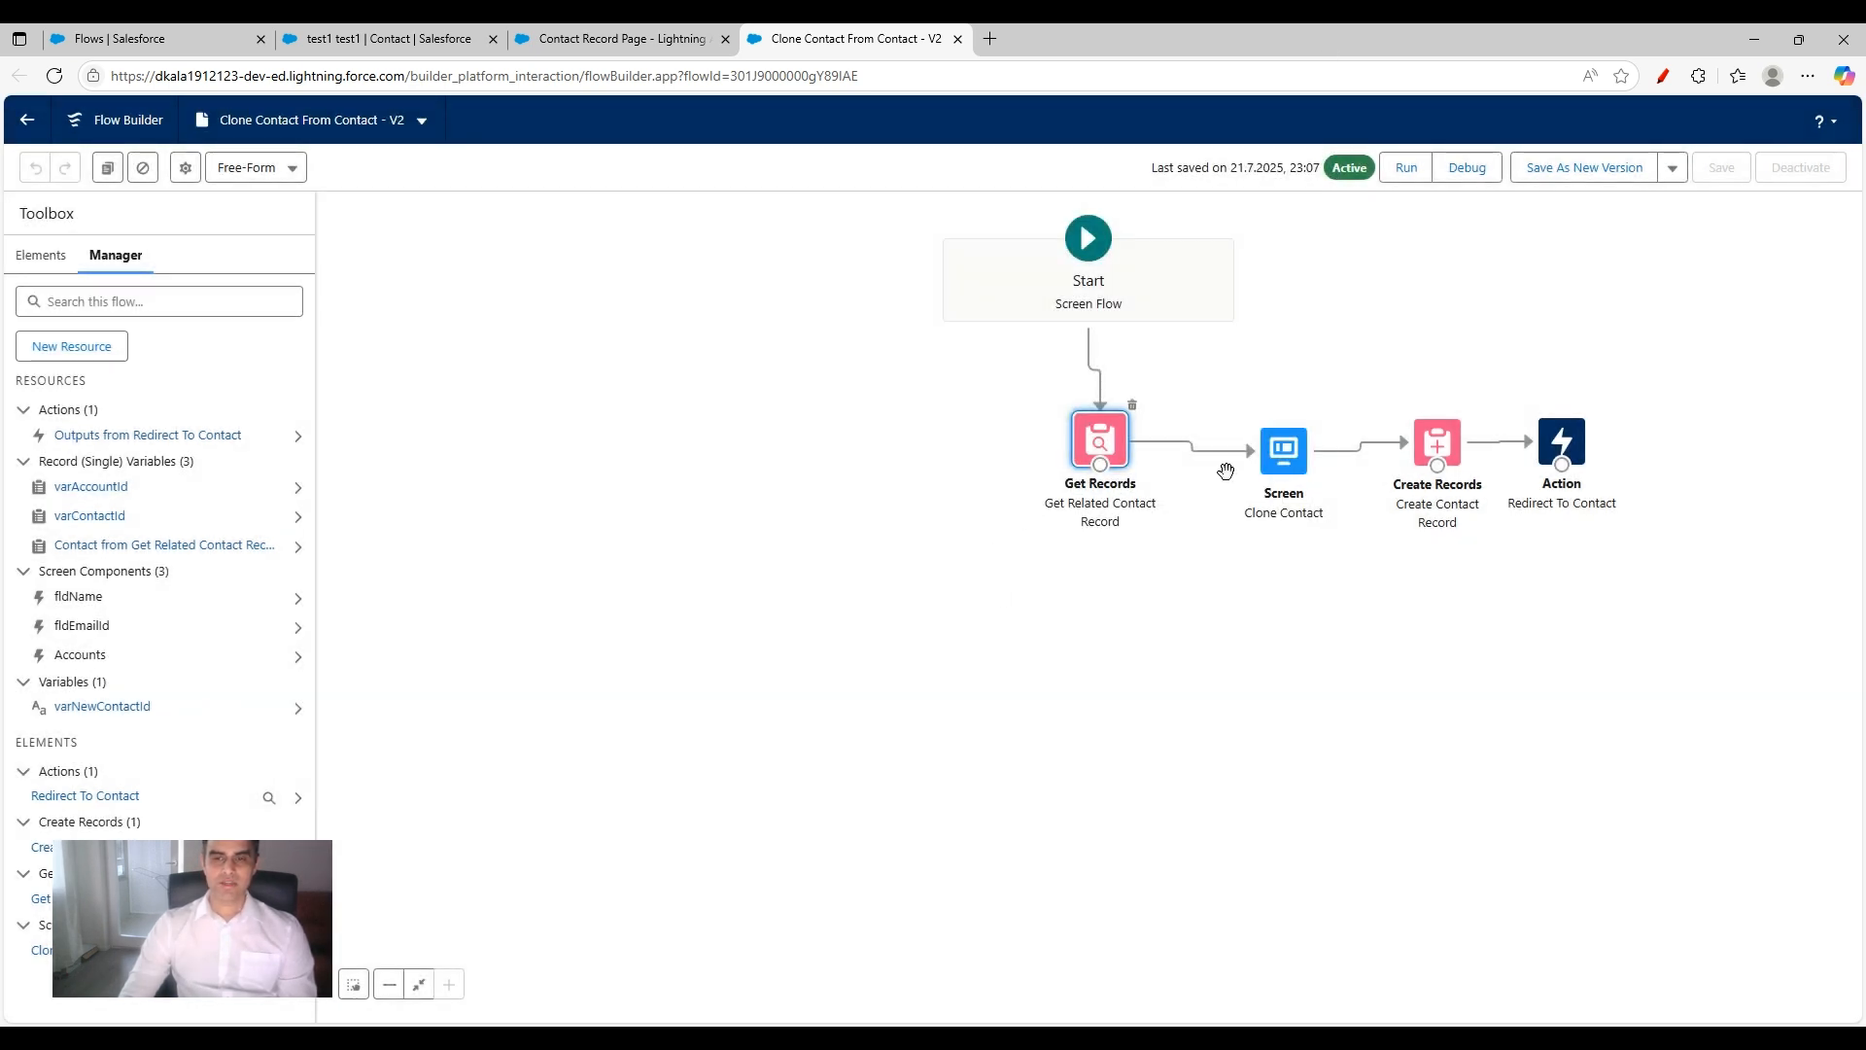
Step: Open the Clone Contact screen element and examine the properties of its Name, Email and Accounts lookup components
{"action": "double_click", "coordinate": [1298, 456]}
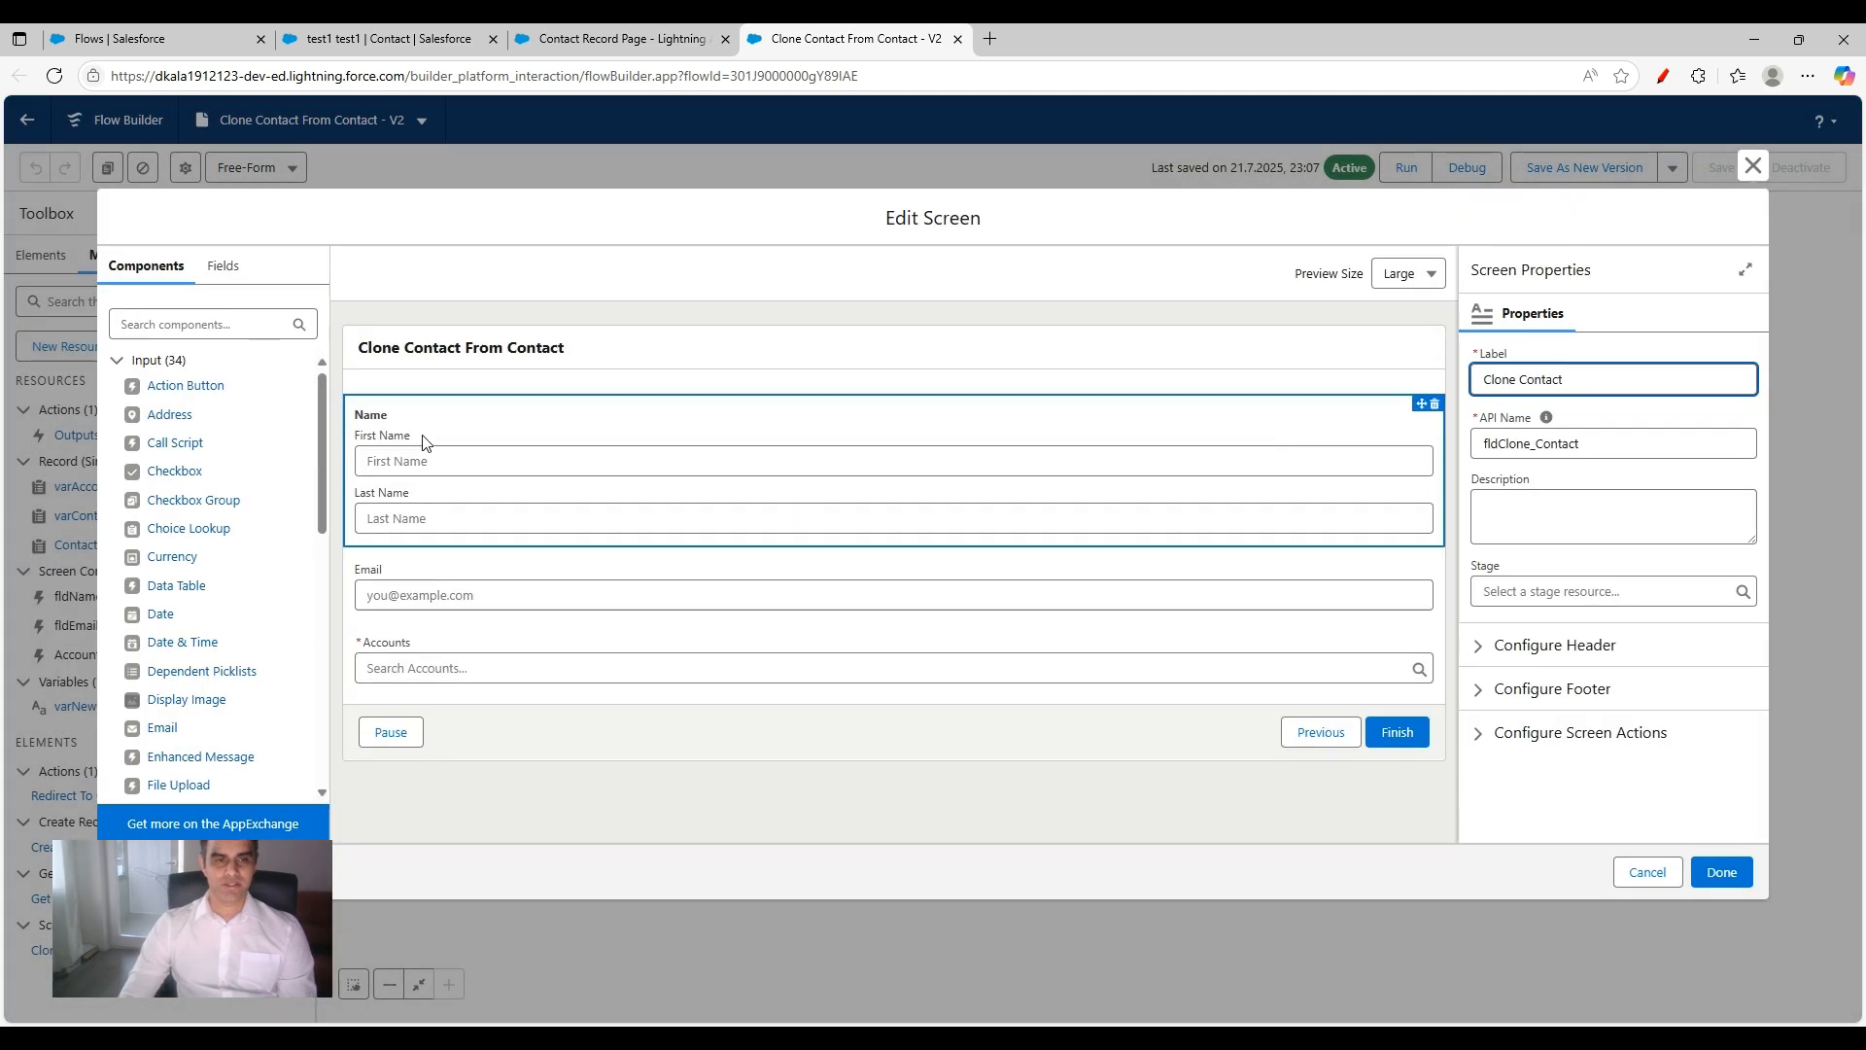
{"action": "left_click", "coordinate": [471, 434]}
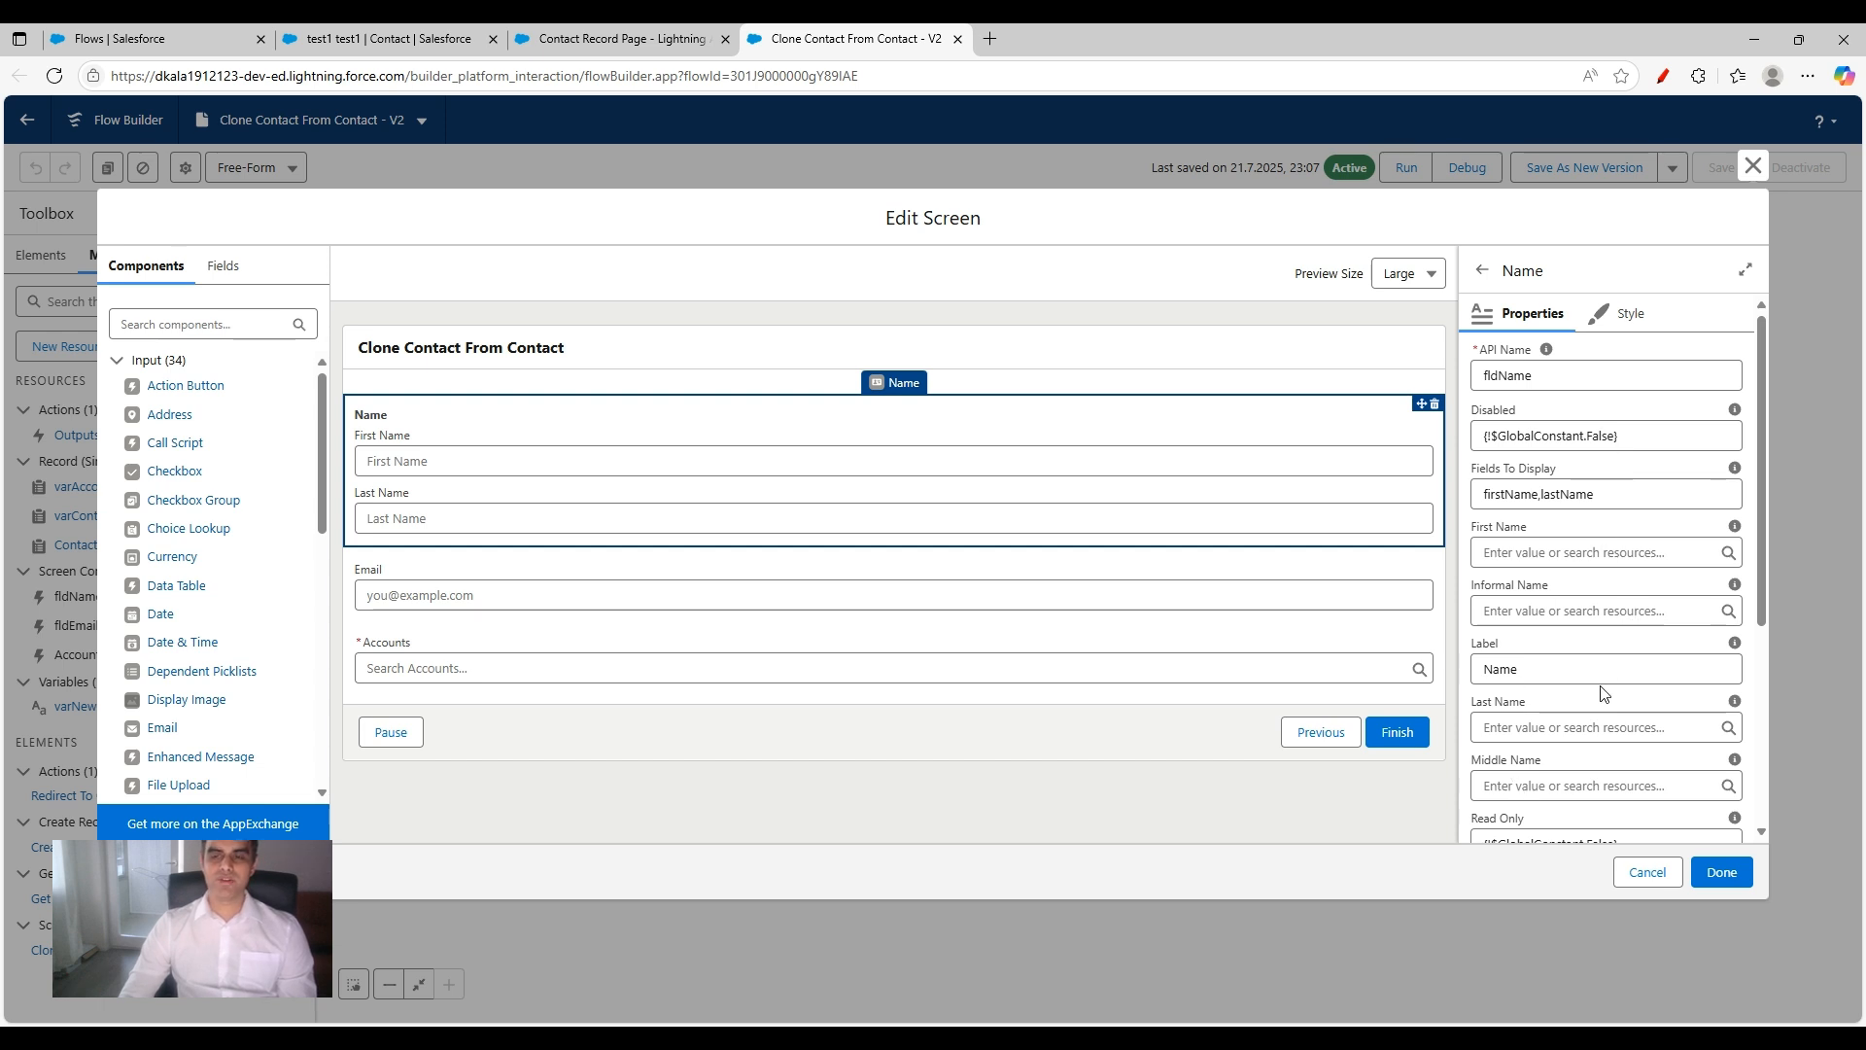
{"action": "scroll", "coordinate": [1601, 670], "scroll_direction": "down", "scroll_amount": 4}
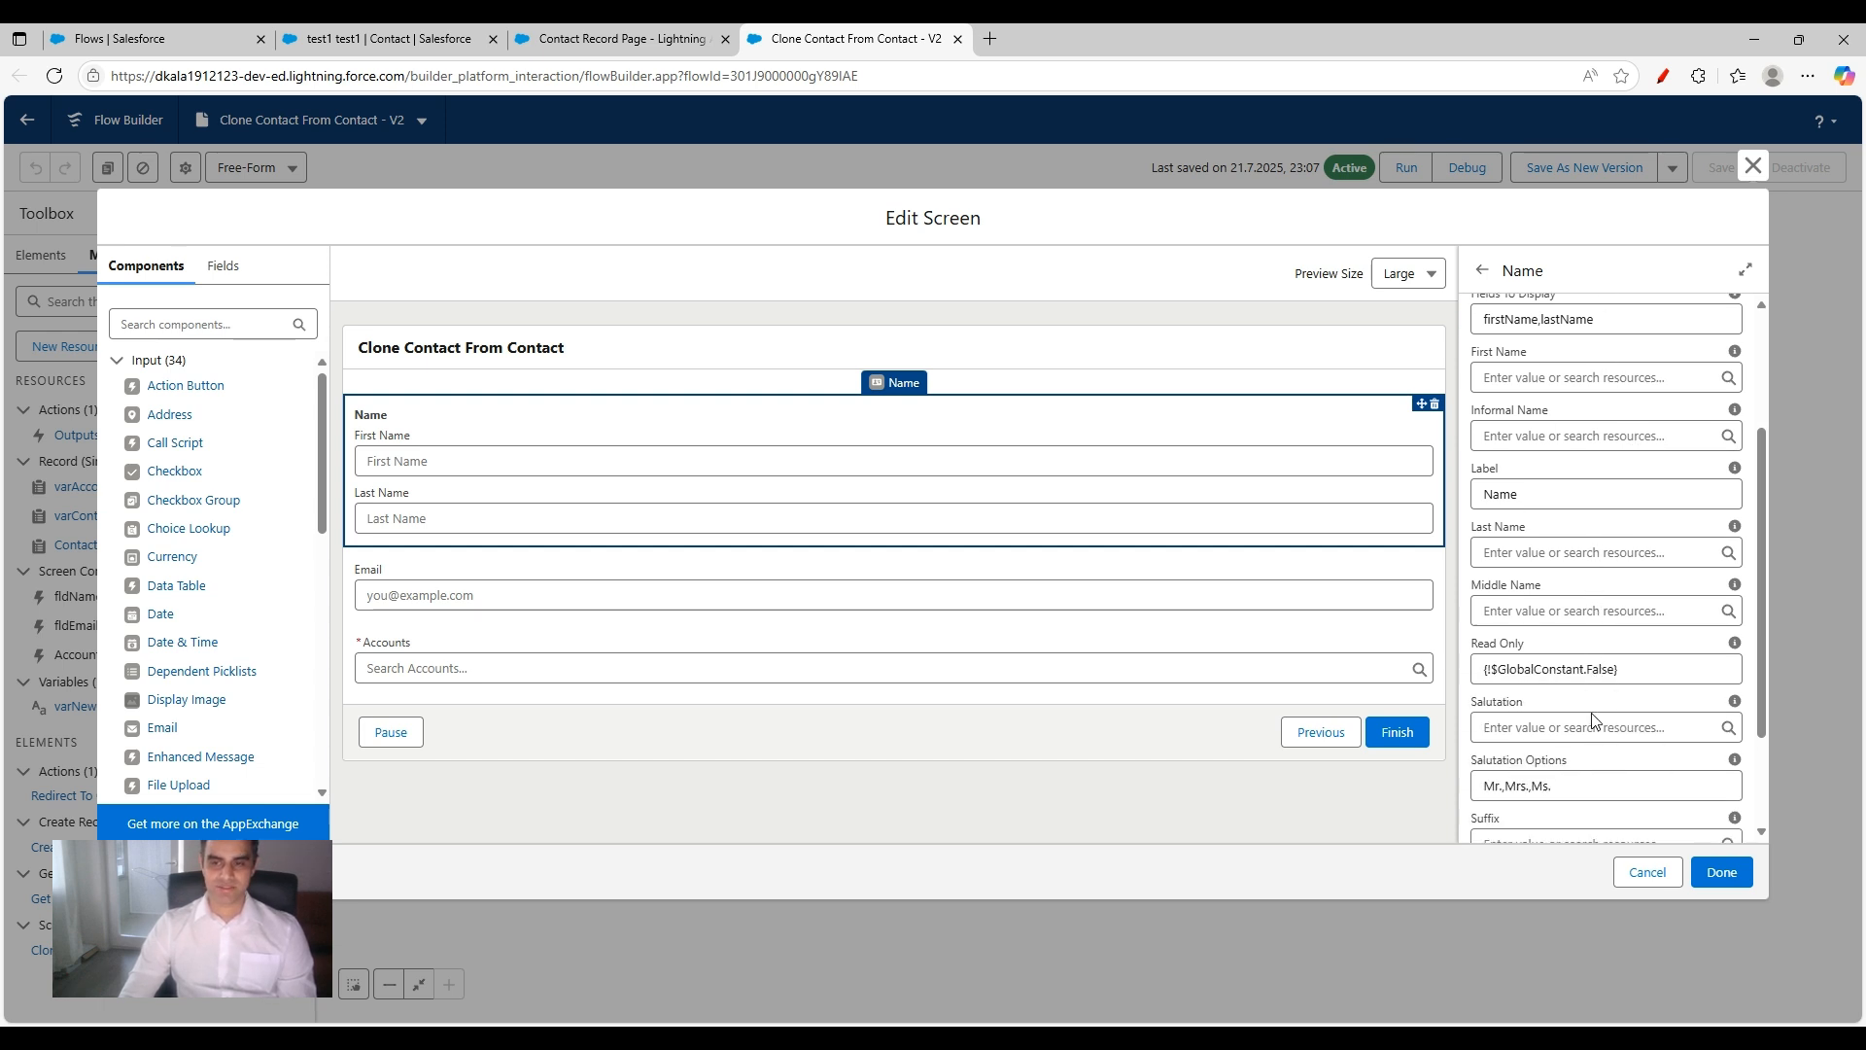
{"action": "left_click", "coordinate": [458, 575]}
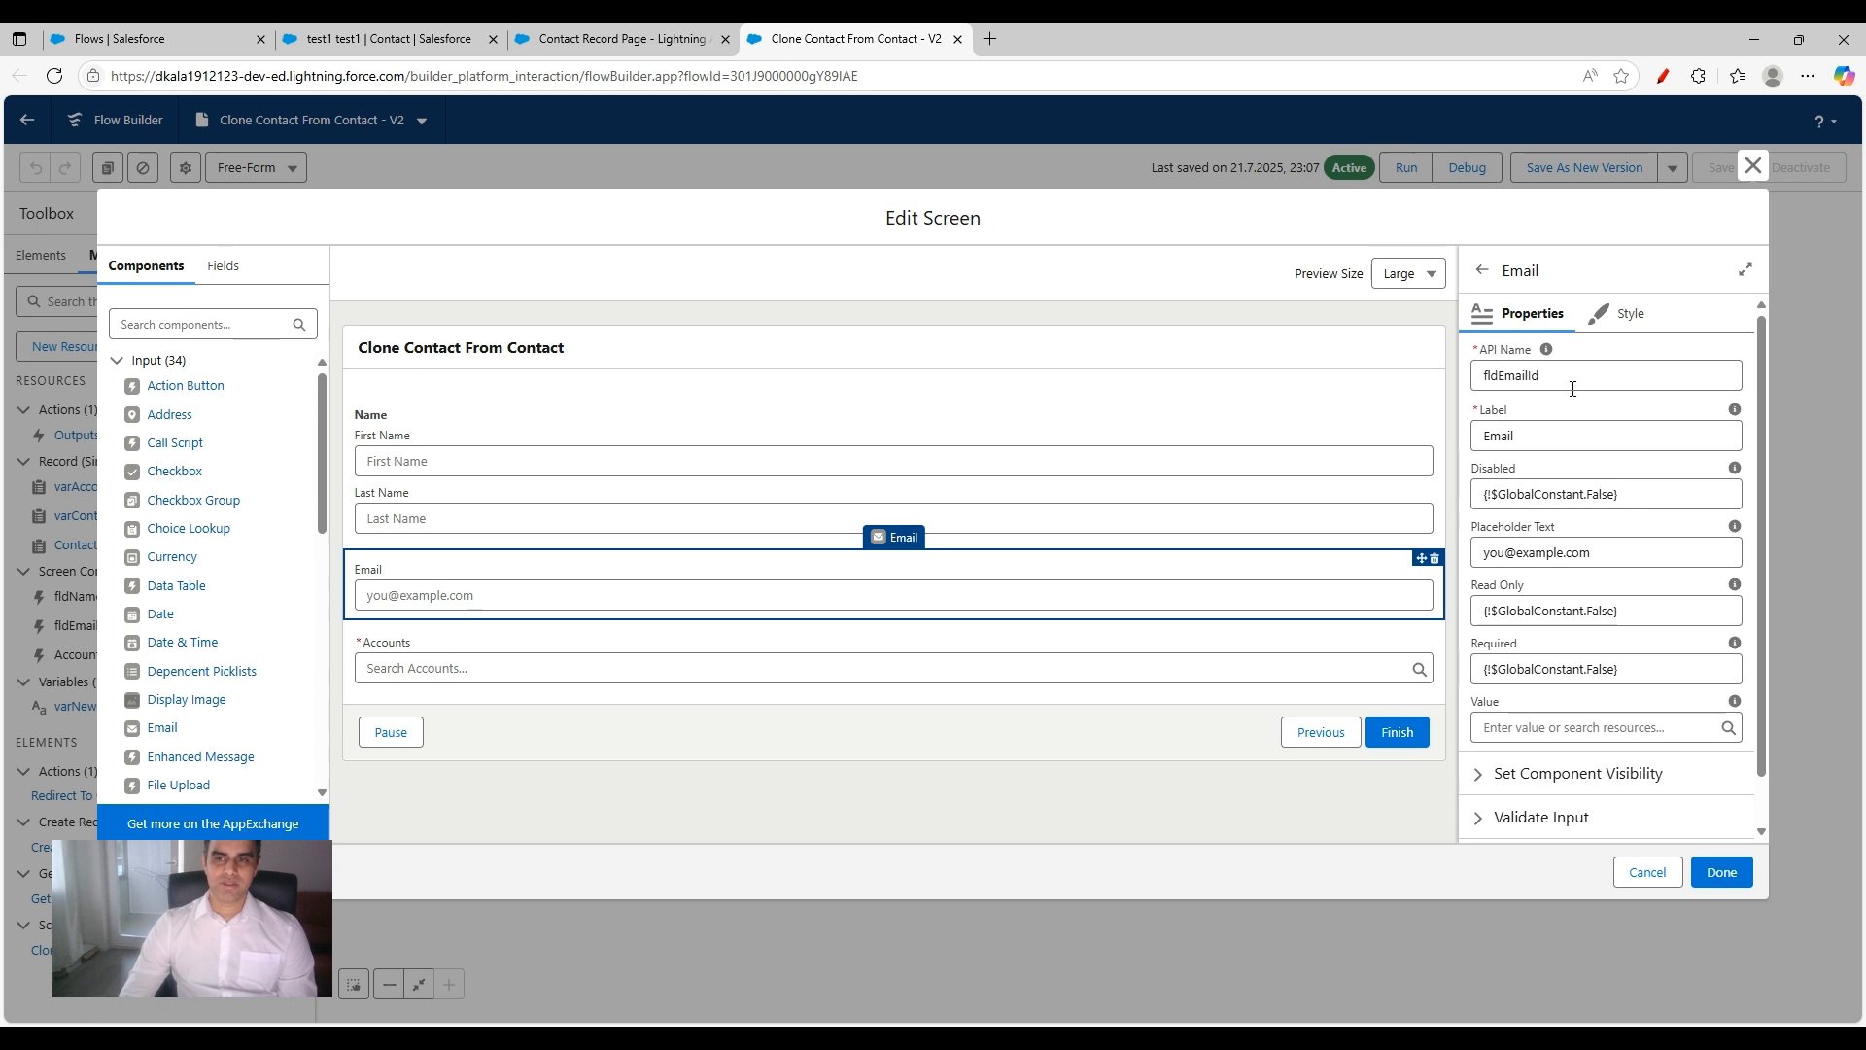
{"action": "left_click", "coordinate": [846, 657]}
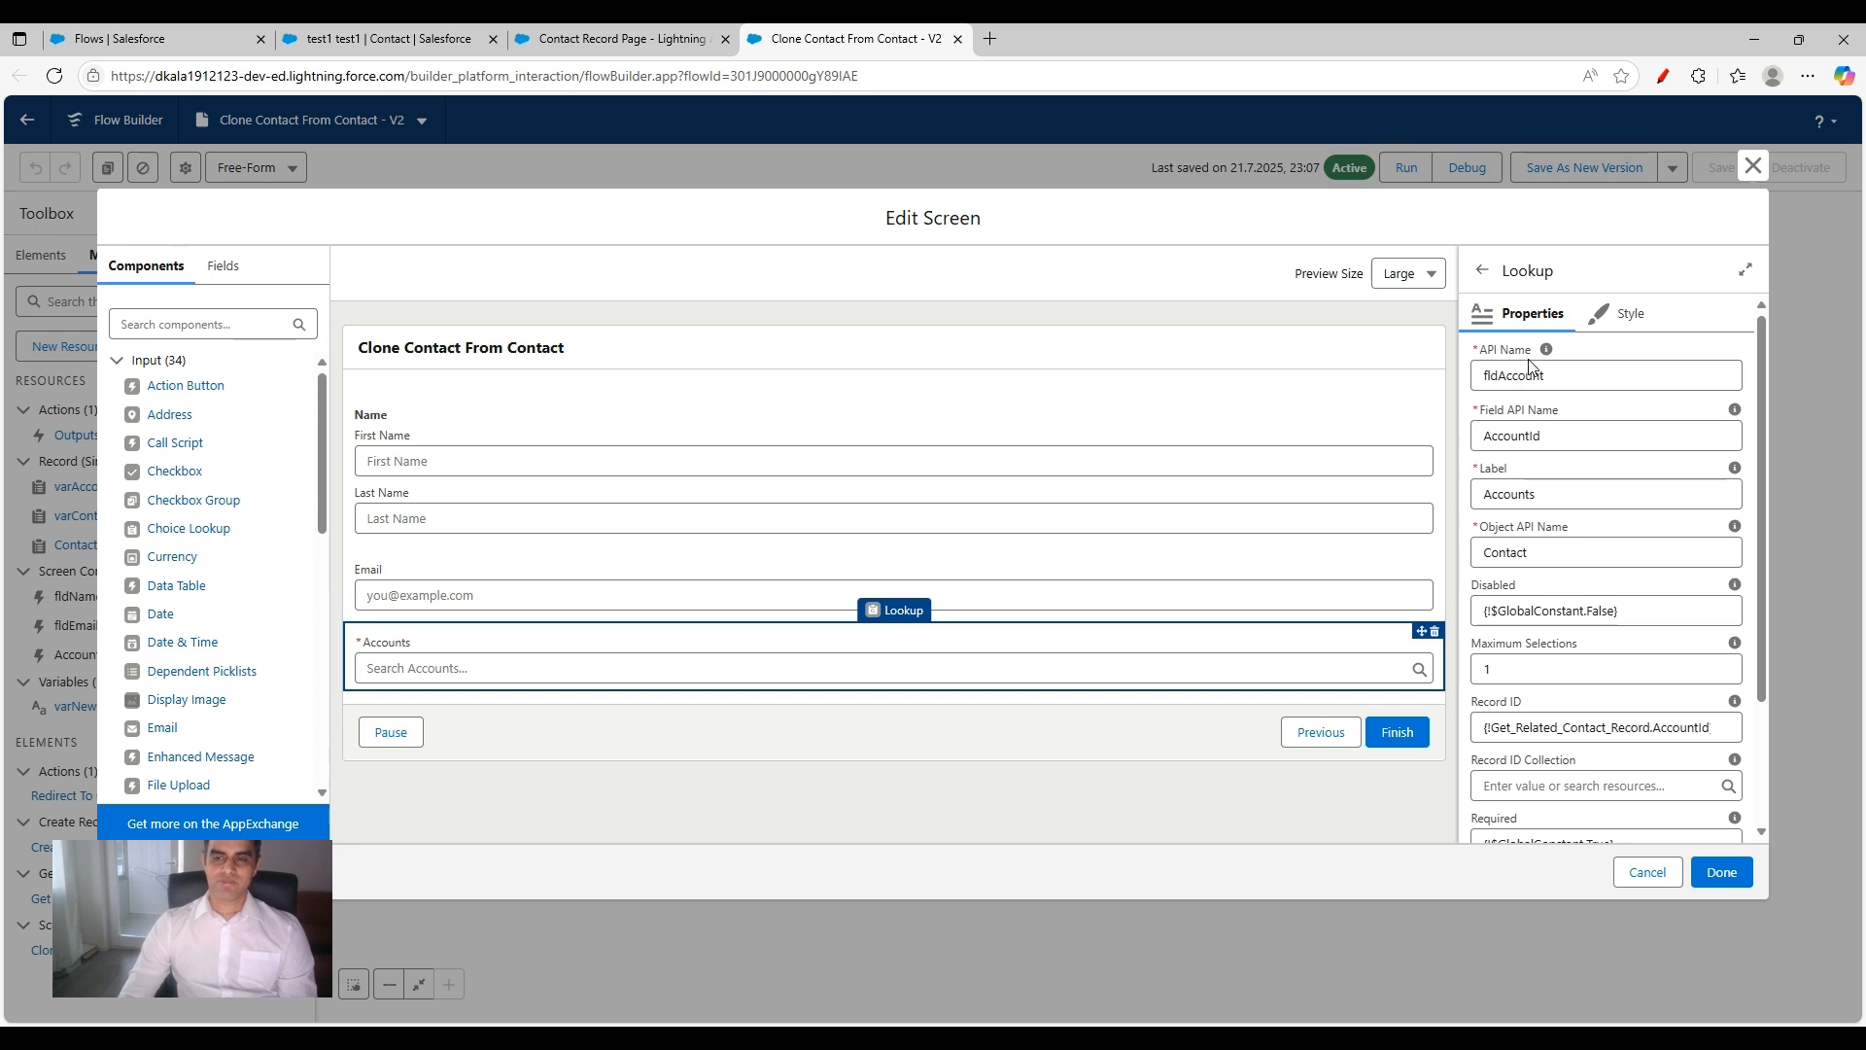
{"action": "scroll", "coordinate": [1541, 680], "scroll_direction": "down", "scroll_amount": 1}
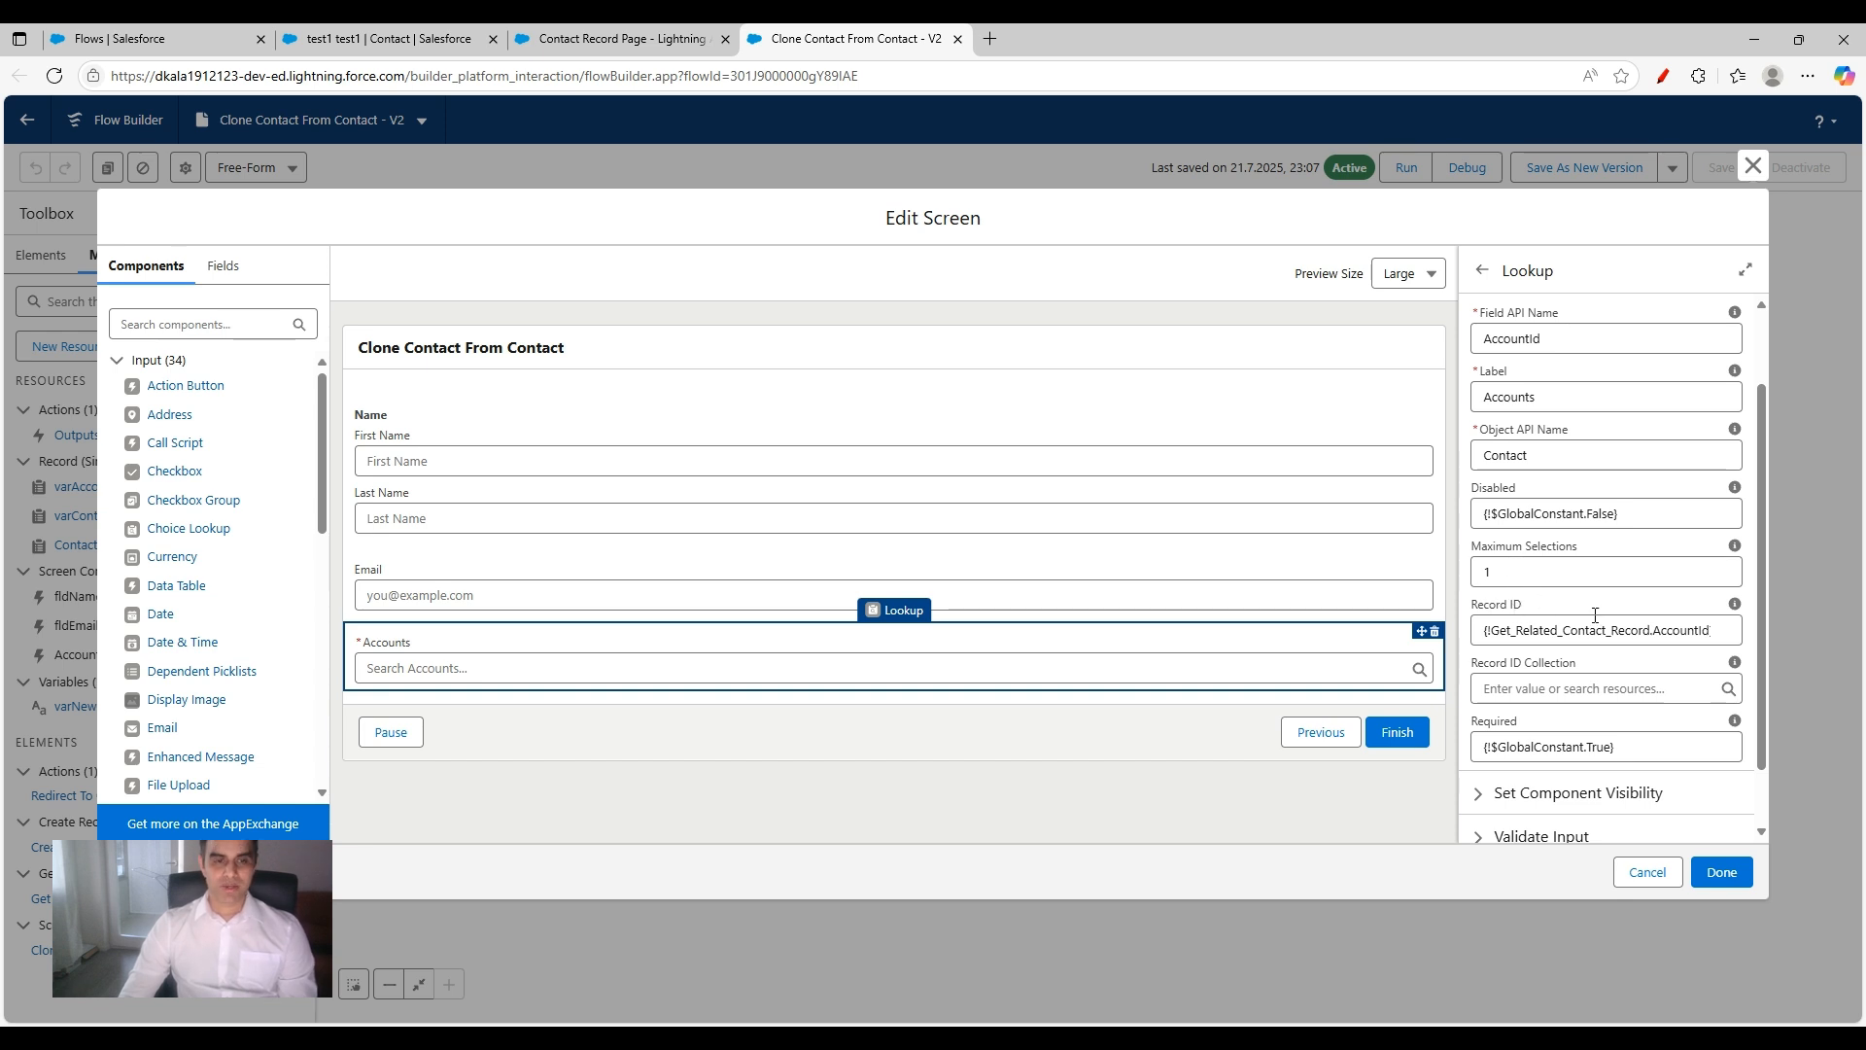
Step: Compare the Accounts lookup with the clone form on the contact's record page, and close the screen element without saving
{"action": "left_click", "coordinate": [418, 38]}
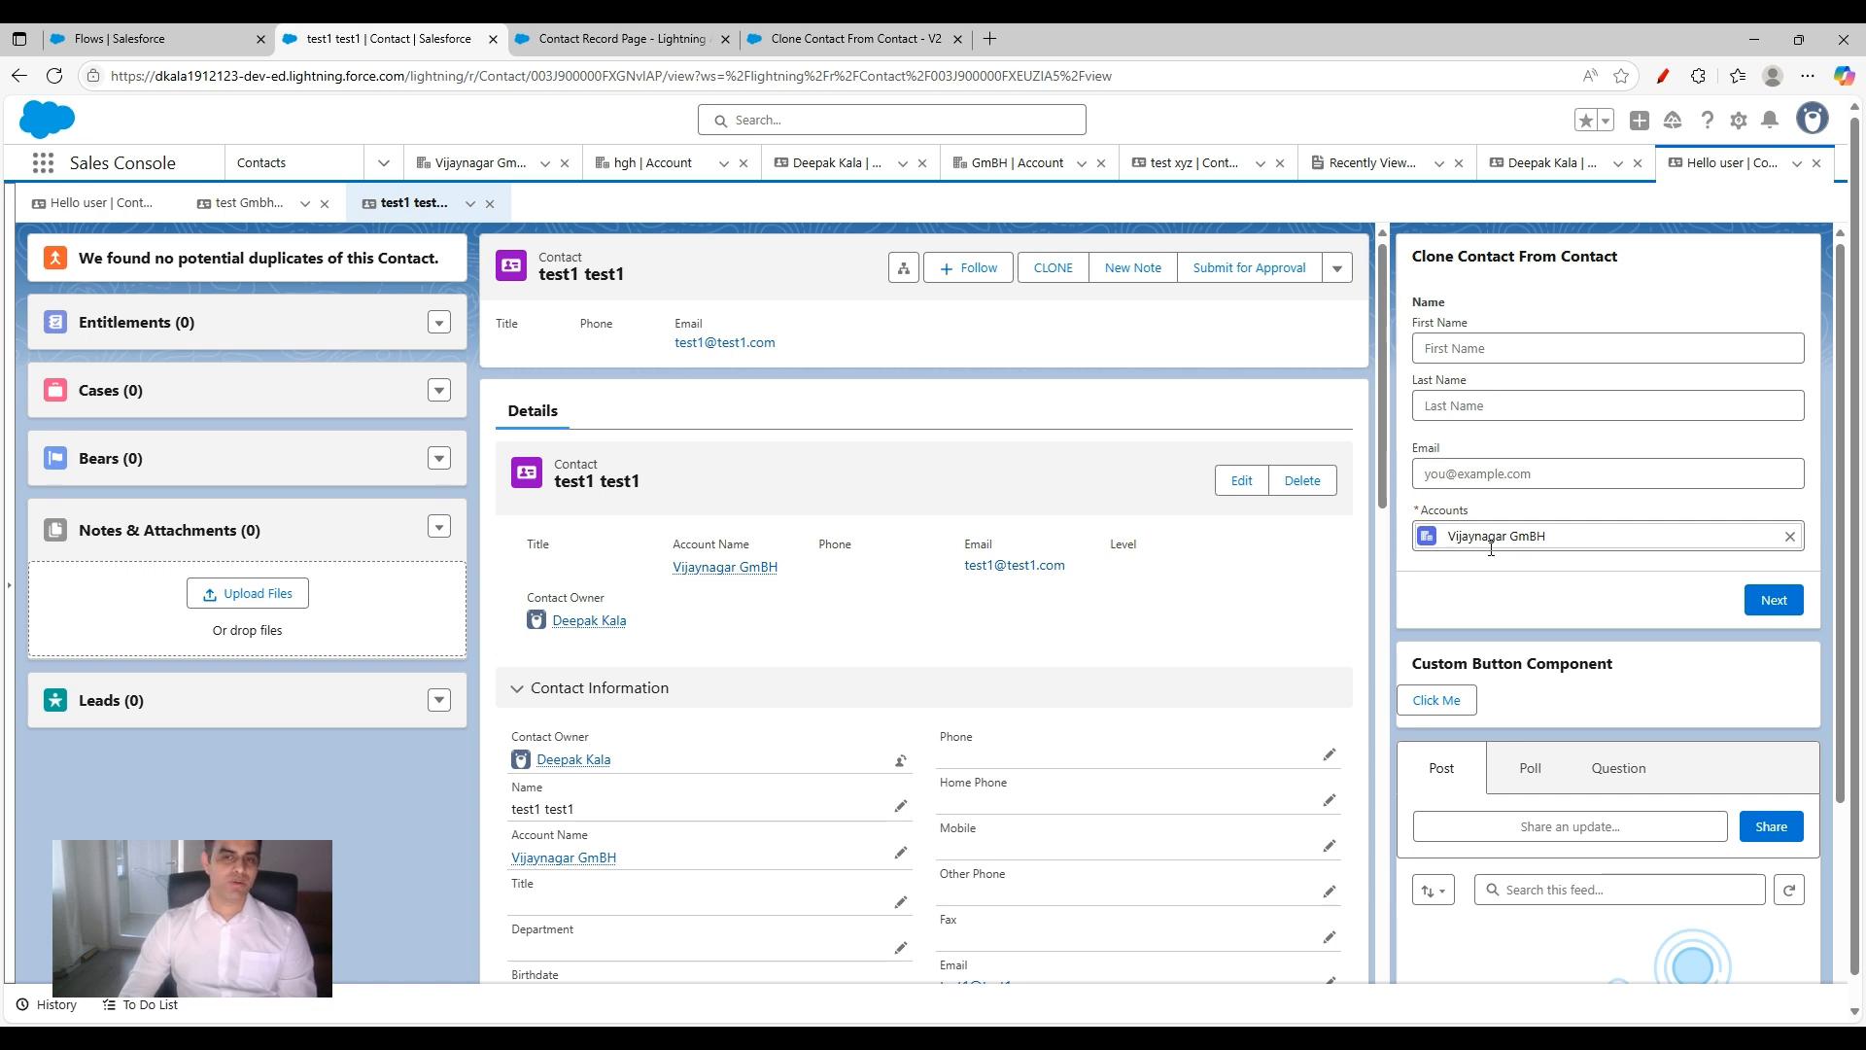
{"action": "key", "text": "ctrl+Tab"}
{"action": "key", "text": "ctrl+Tab"}
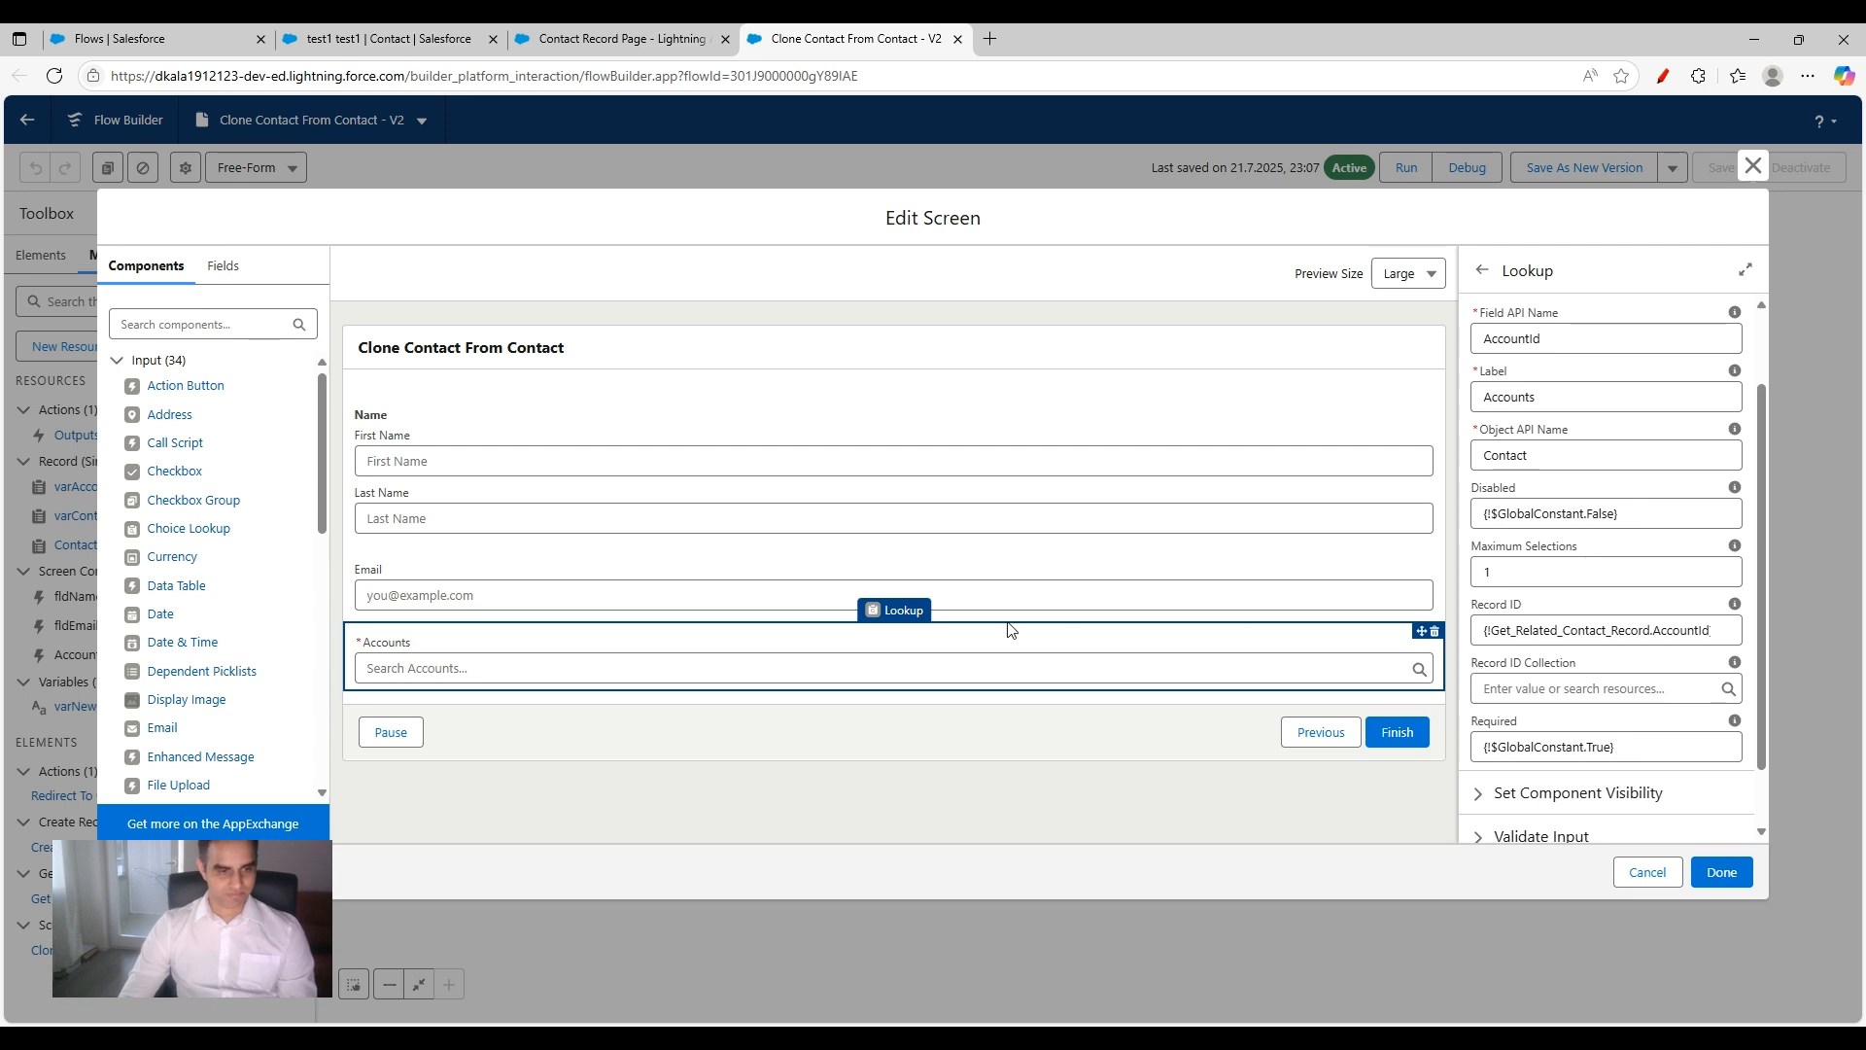
{"action": "scroll", "coordinate": [246, 645], "scroll_direction": "down", "scroll_amount": 1}
{"action": "scroll", "coordinate": [246, 645], "scroll_direction": "down", "scroll_amount": 1}
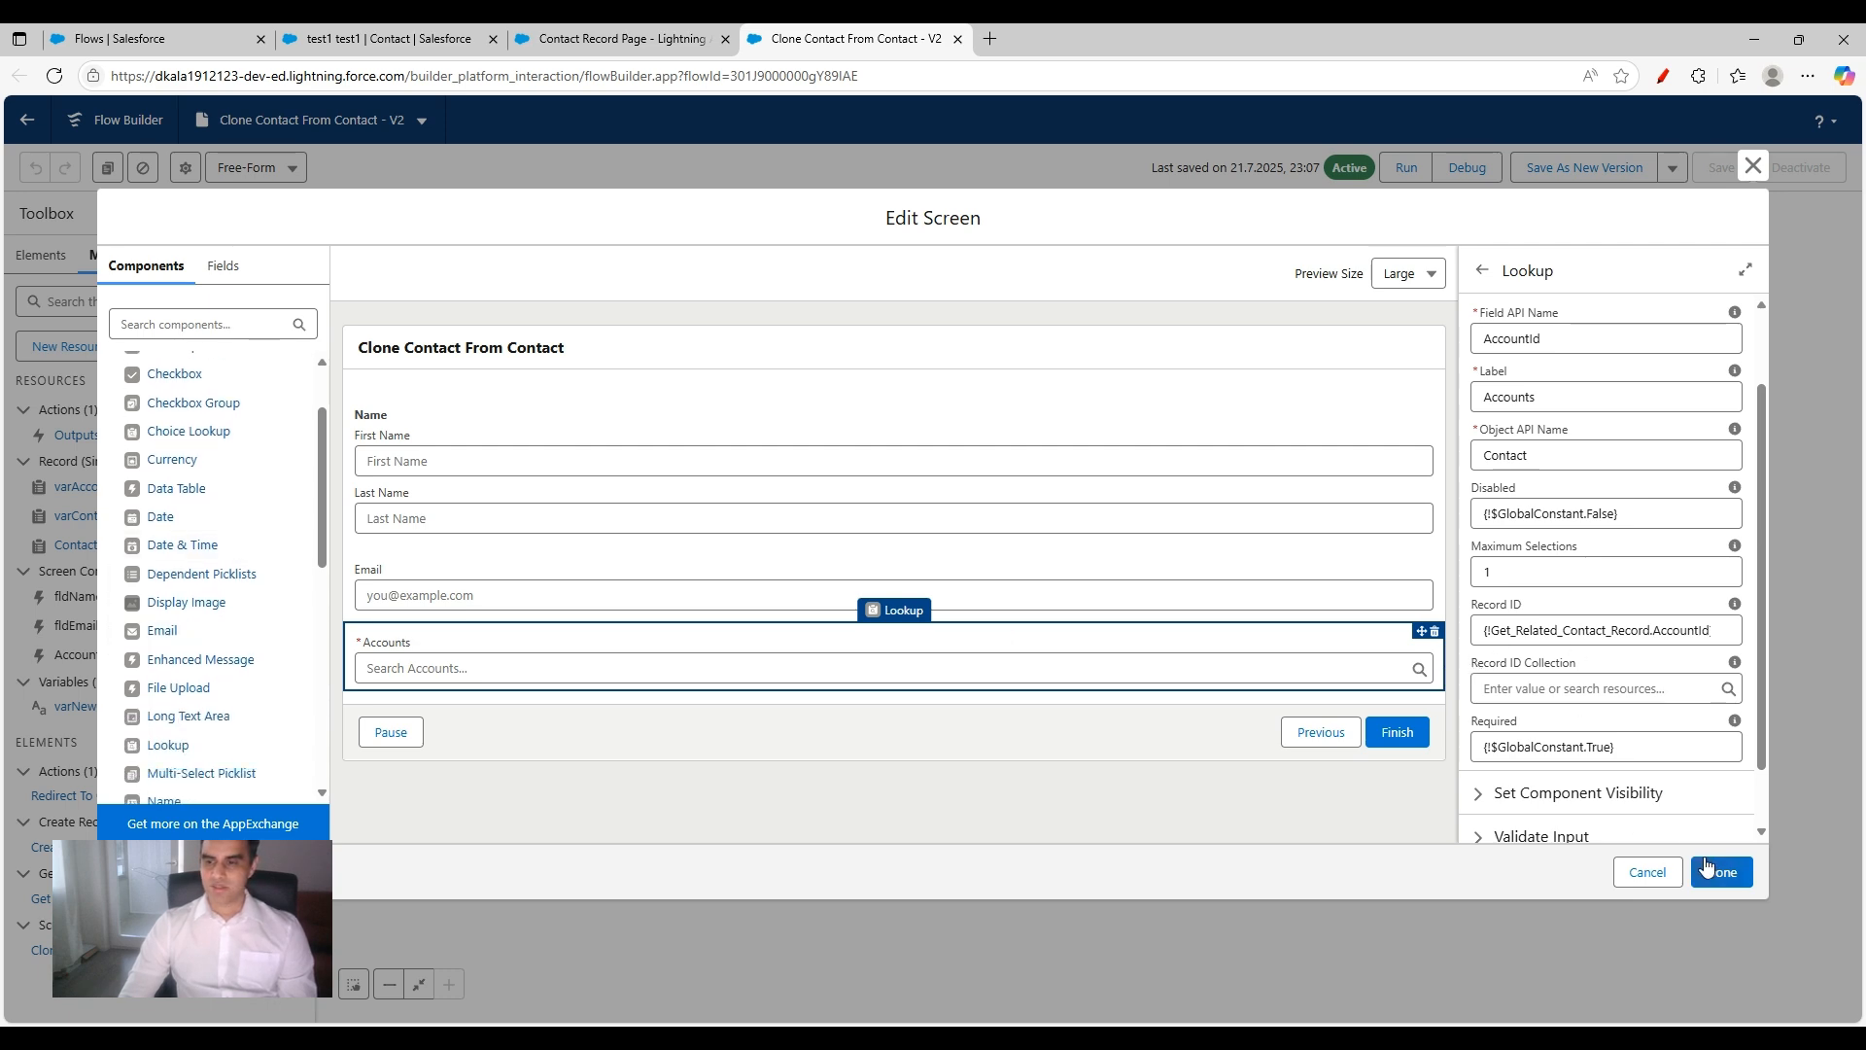
{"action": "left_click", "coordinate": [1648, 872]}
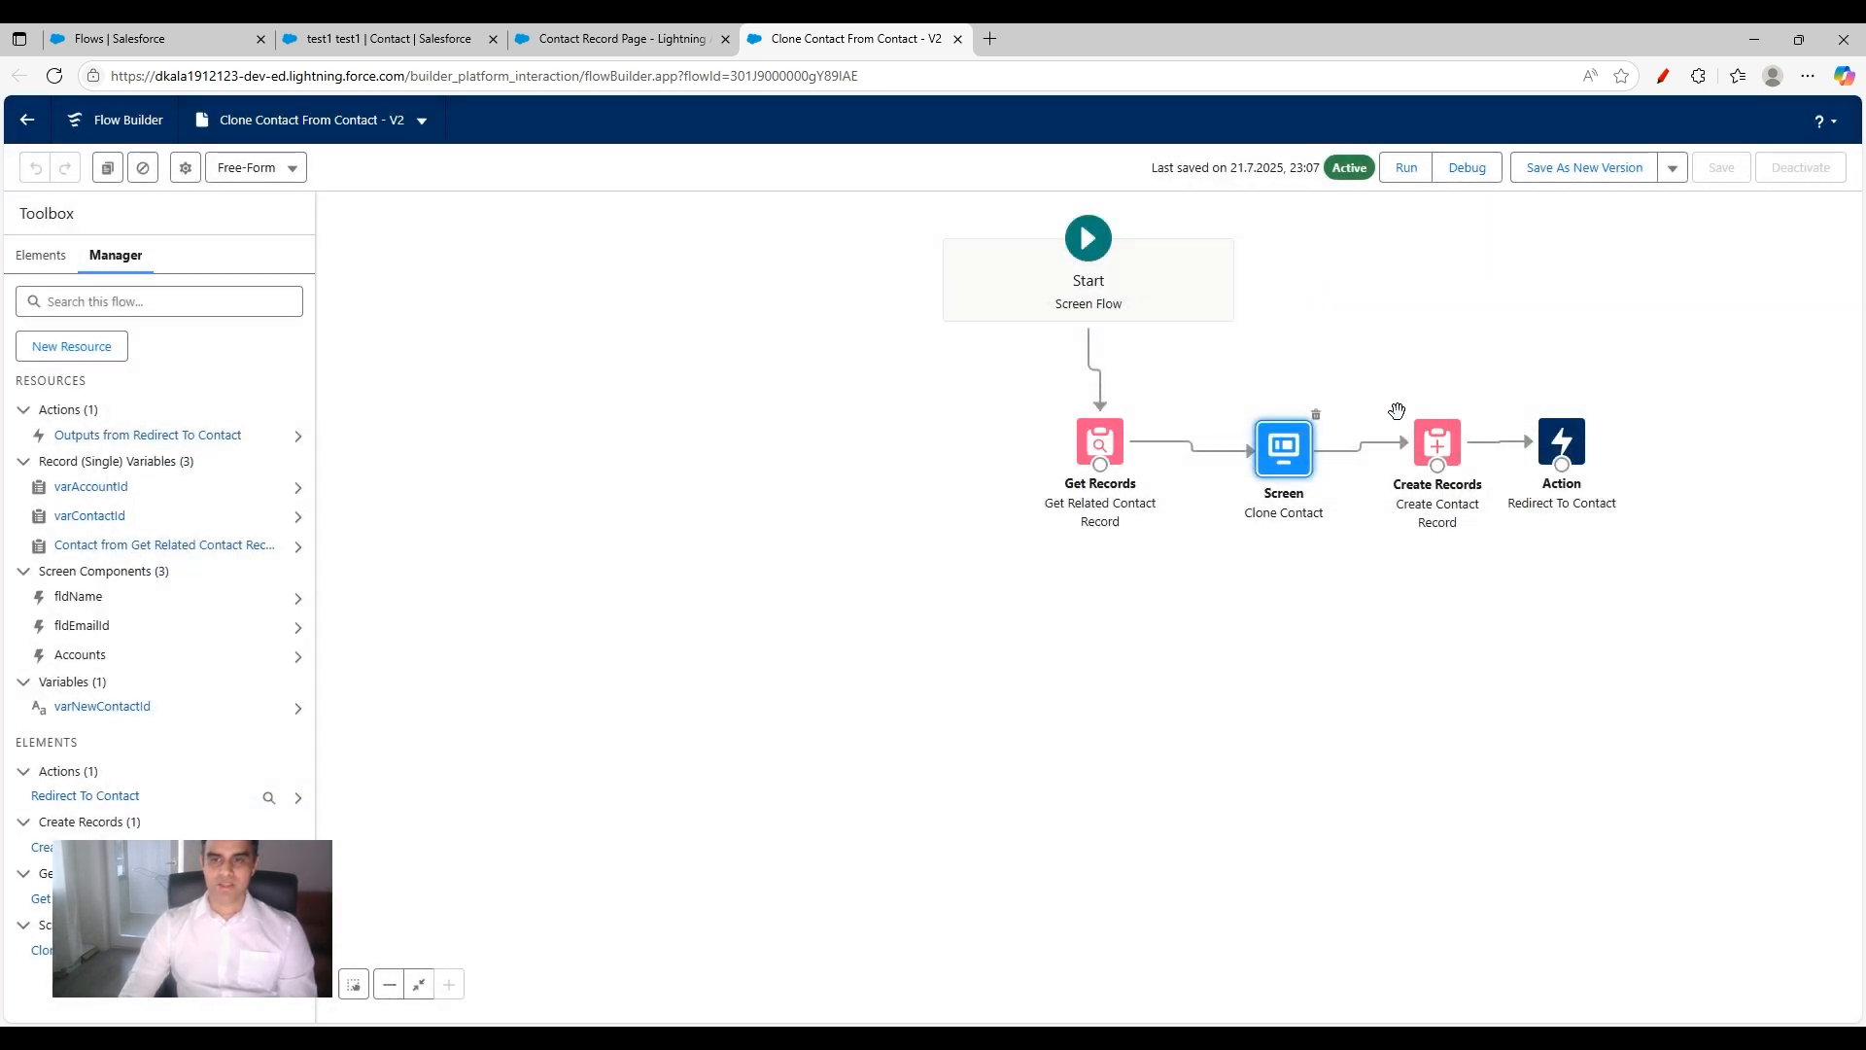
Step: Open the Create Contact Record element, tick its four field assignments in red, clear the marks, and examine where the contact ID is stored
{"action": "double_click", "coordinate": [1440, 437]}
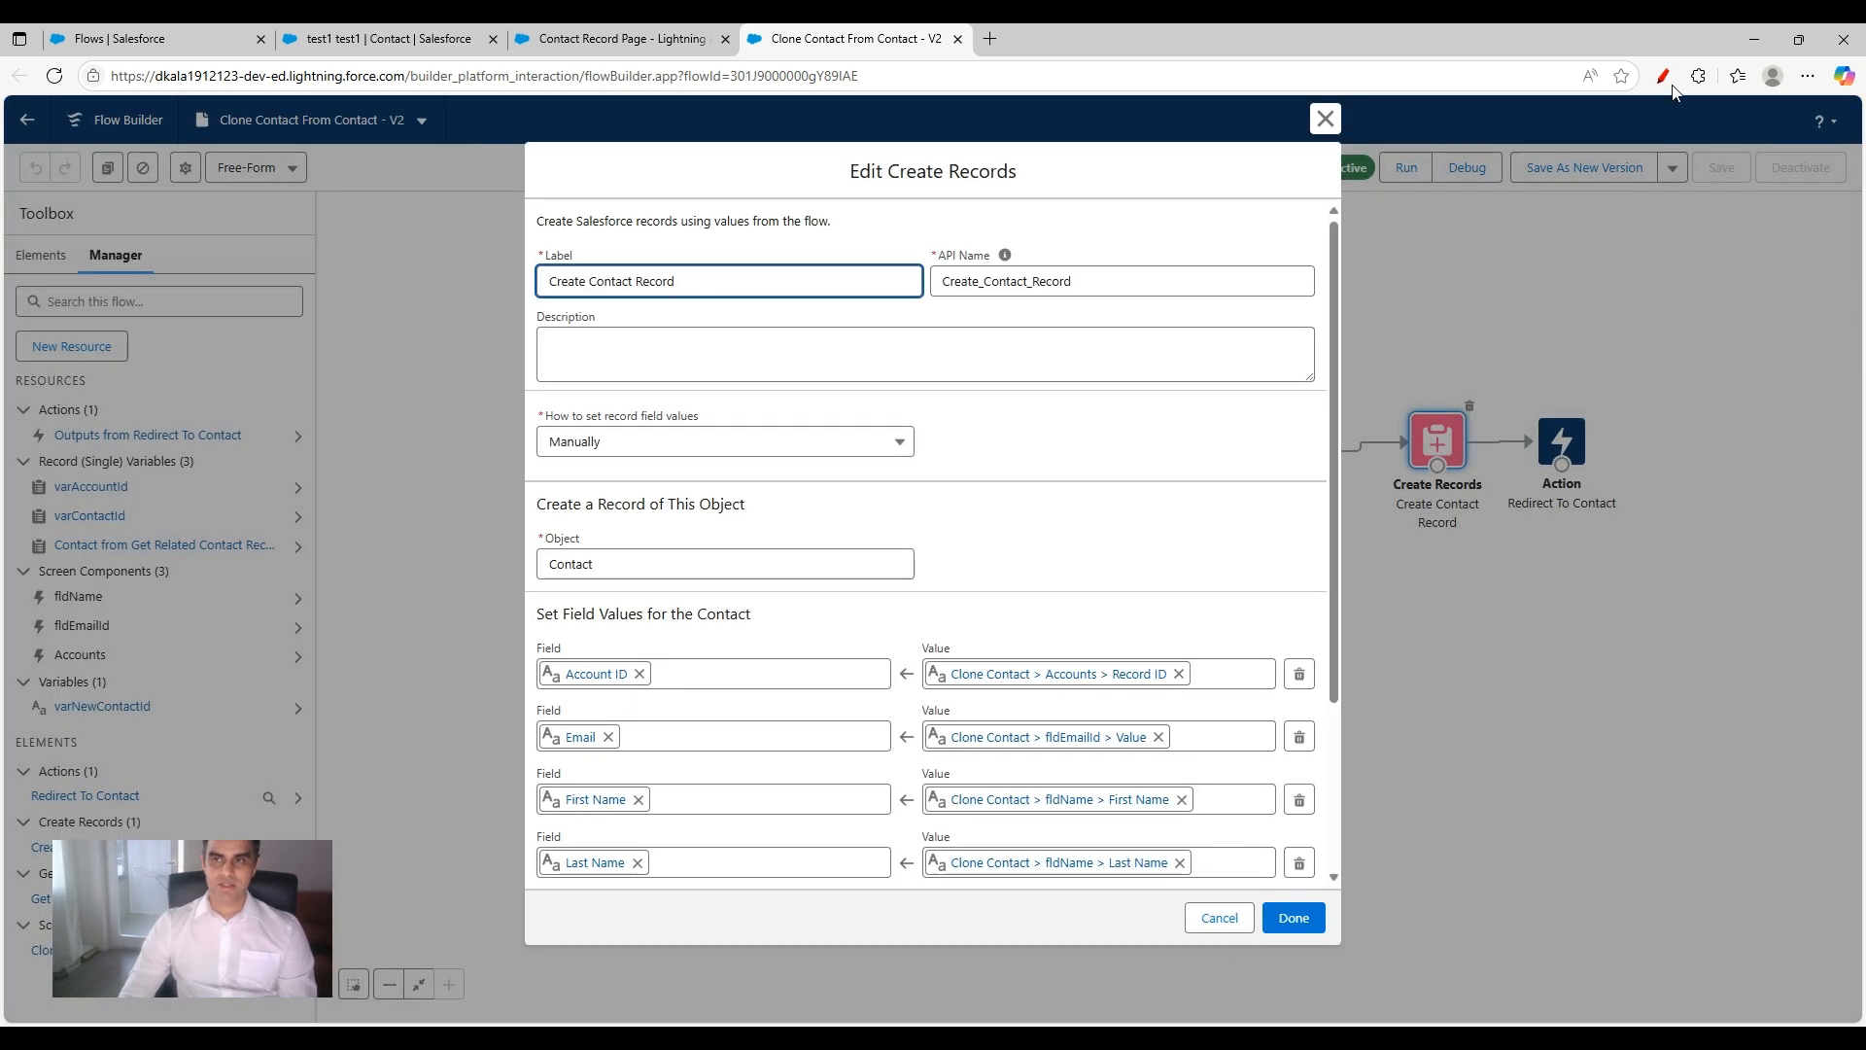
{"action": "left_click", "coordinate": [1663, 76]}
{"action": "left_click_drag", "start_coordinate": [604, 647], "coordinate": [705, 593]}
{"action": "mouse_move", "coordinate": [643, 716]}
{"action": "left_mouse_down"}
{"action": "mouse_move", "coordinate": [668, 736]}
{"action": "mouse_move", "coordinate": [785, 698]}
{"action": "left_mouse_up"}
{"action": "mouse_move", "coordinate": [698, 794]}
{"action": "left_mouse_down"}
{"action": "mouse_move", "coordinate": [758, 820]}
{"action": "mouse_move", "coordinate": [824, 765]}
{"action": "left_mouse_up"}
{"action": "left_click_drag", "start_coordinate": [669, 861], "coordinate": [842, 840]}
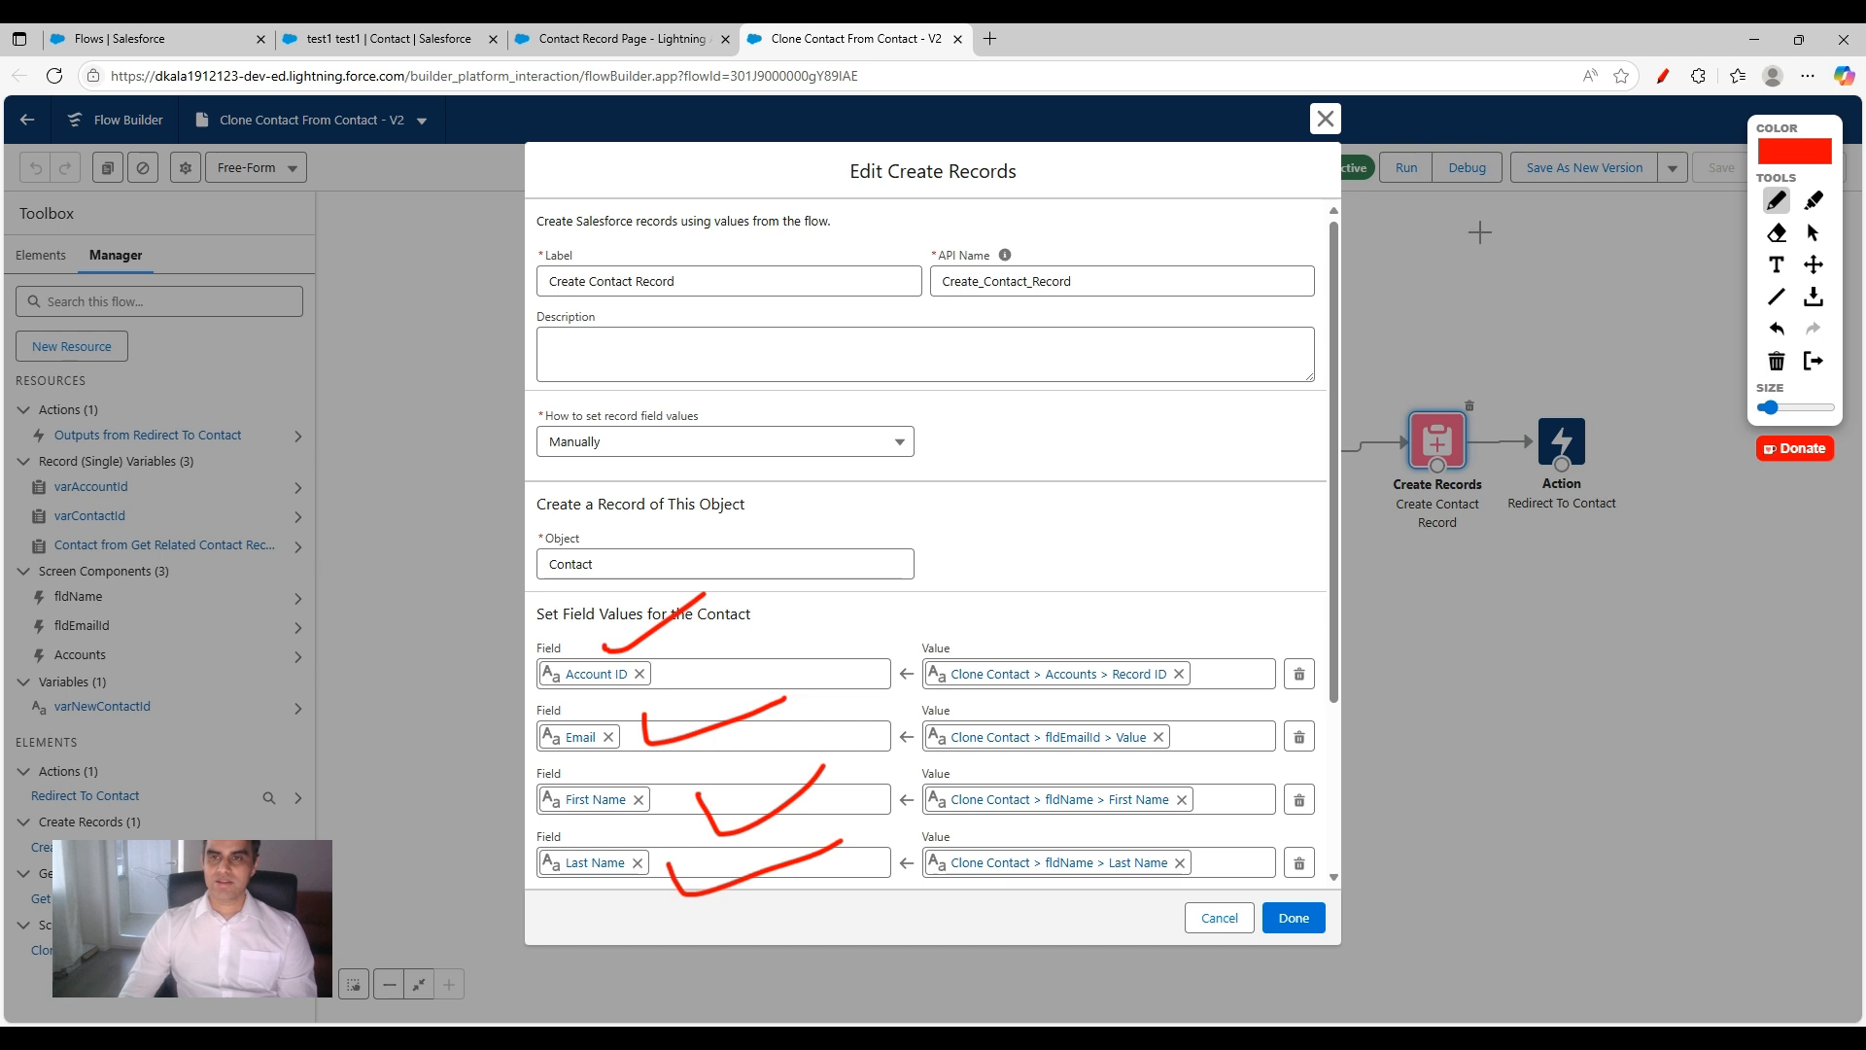
{"action": "left_click", "coordinate": [1663, 76]}
{"action": "scroll", "coordinate": [710, 755], "scroll_direction": "down", "scroll_amount": 3}
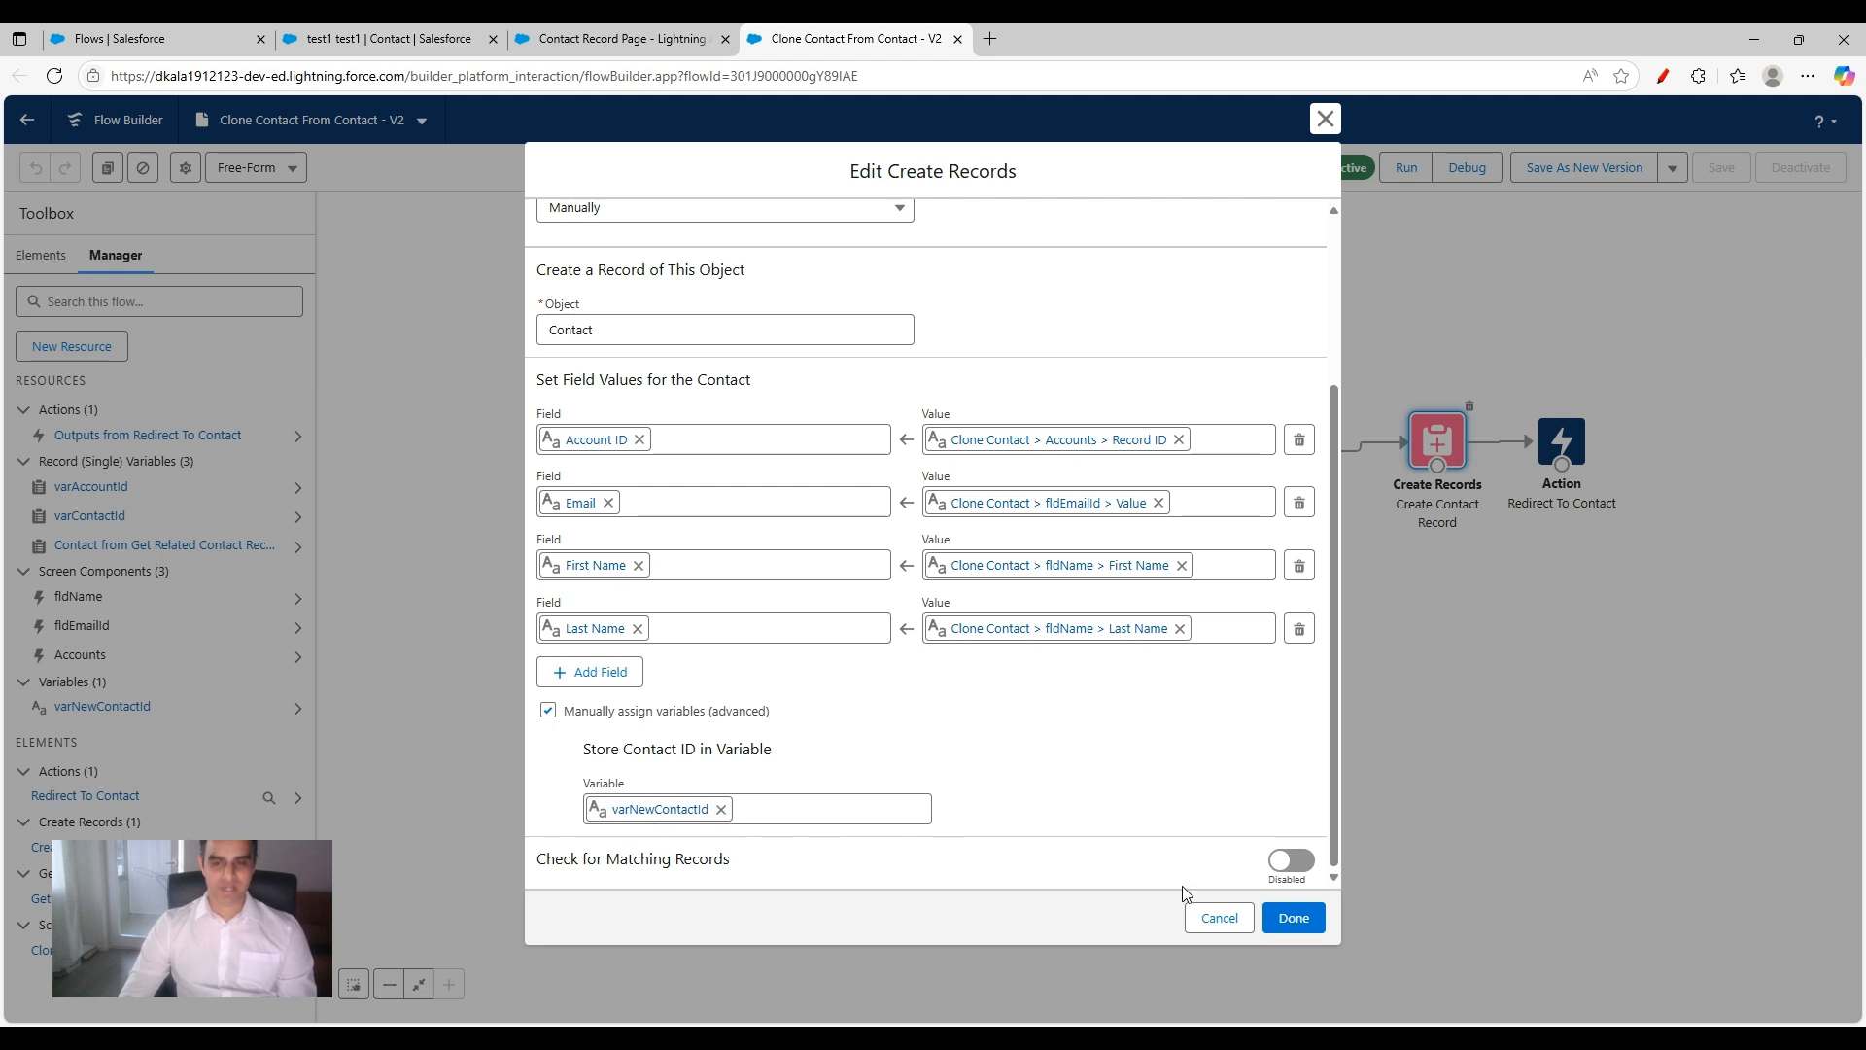
Step: Close the Create Contact Record element, open the varNewContactId variable, circle its Availability Outside the Flow options in red, and close it without saving
{"action": "left_click", "coordinate": [1218, 919]}
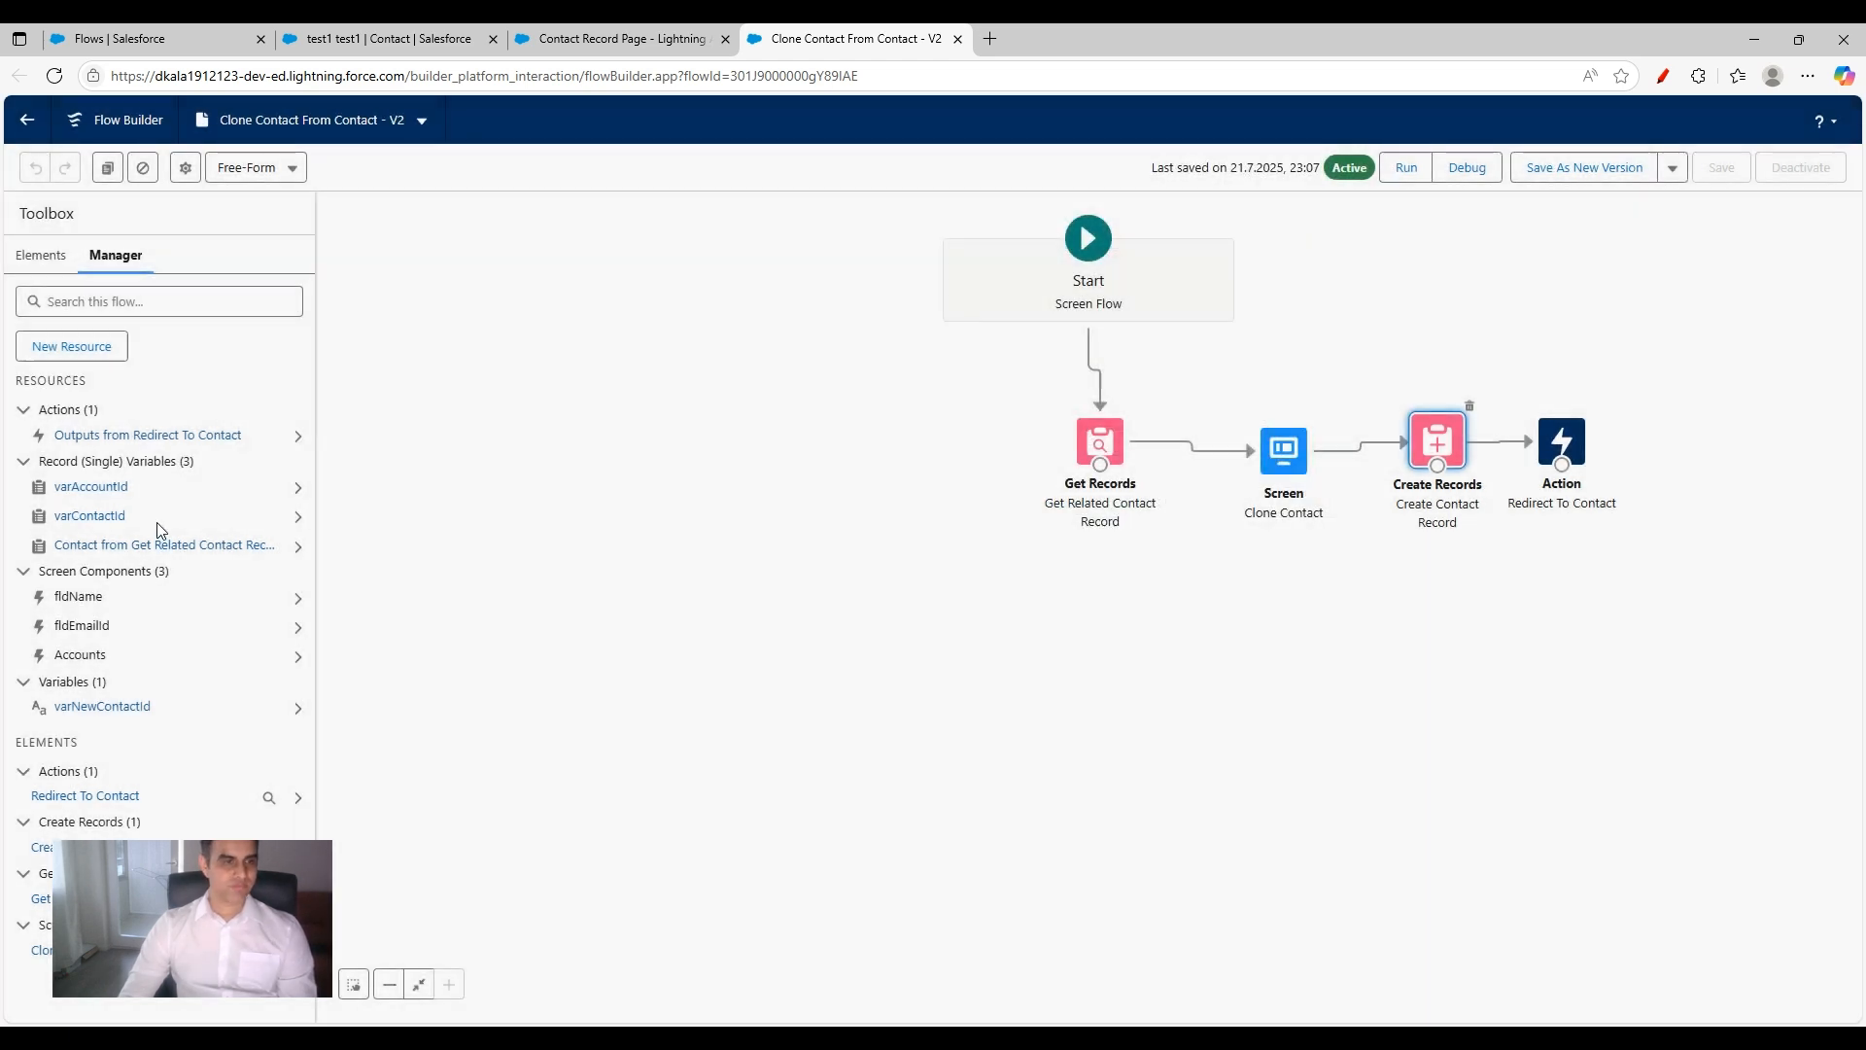
{"action": "left_click", "coordinate": [103, 707]}
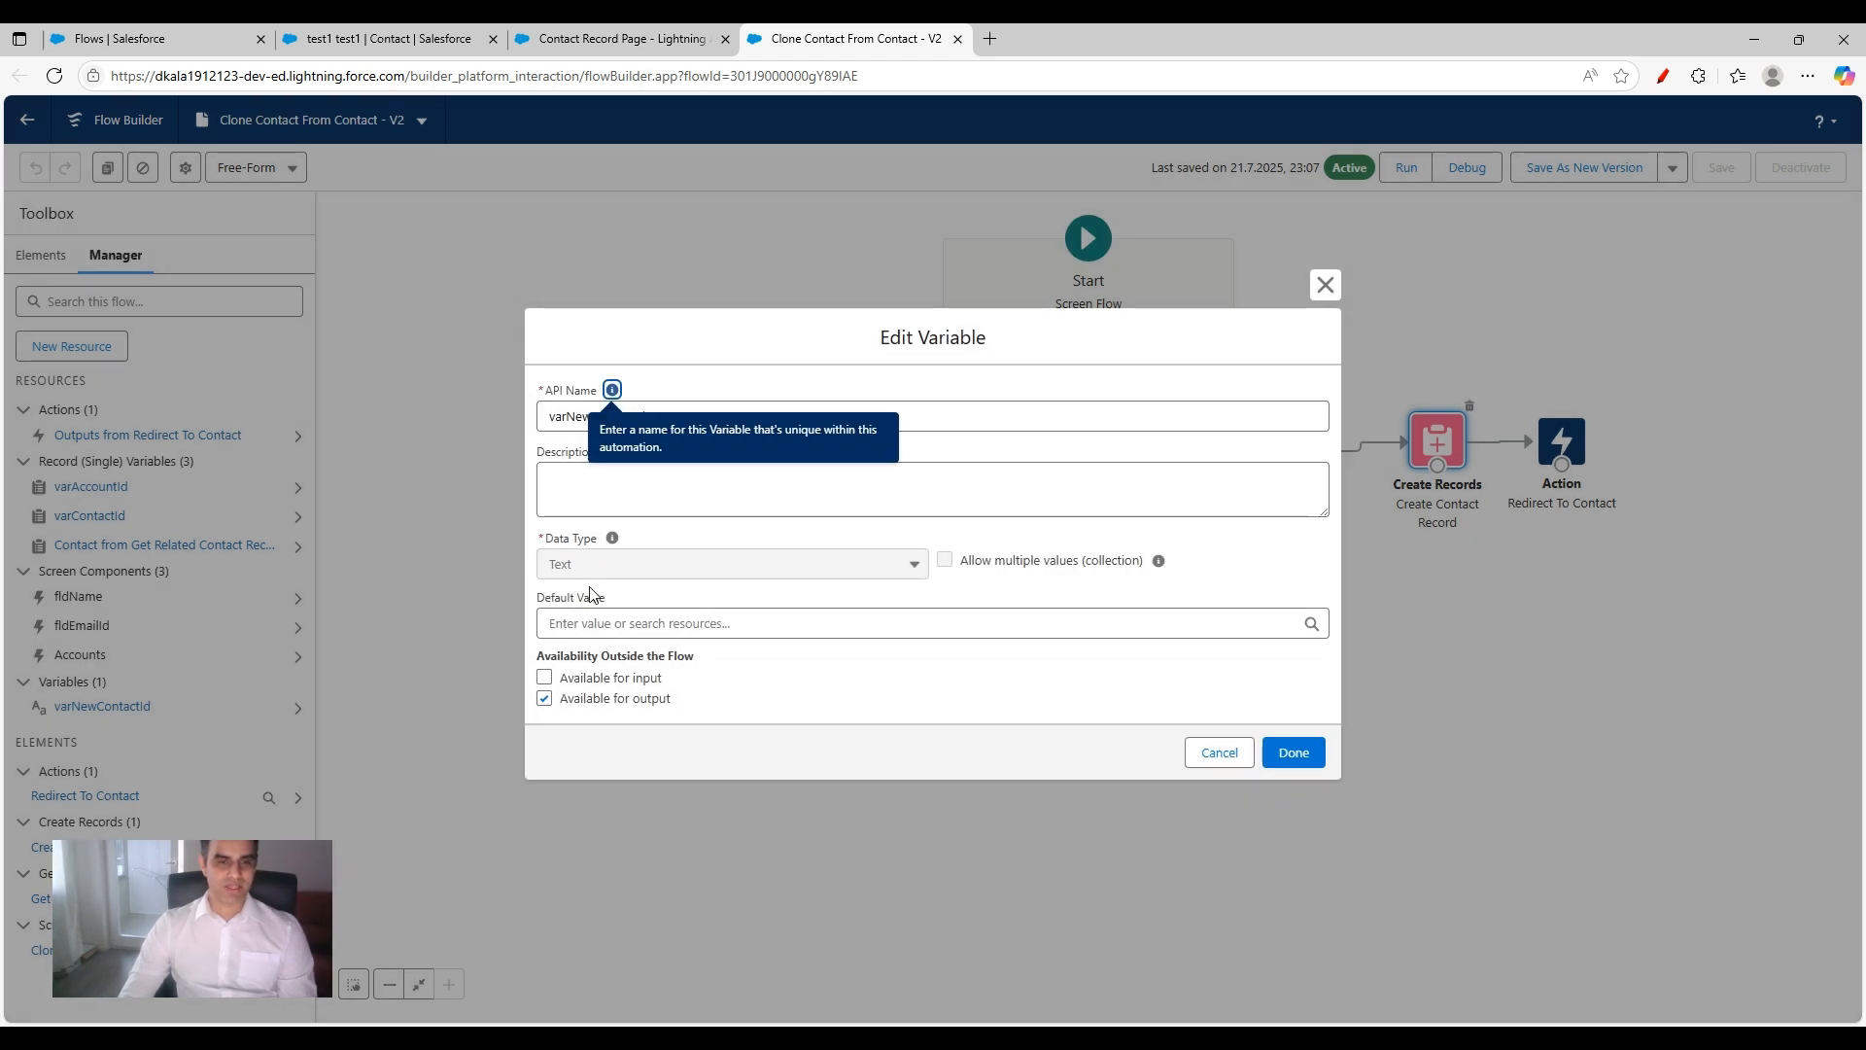
{"action": "left_click", "coordinate": [1664, 77]}
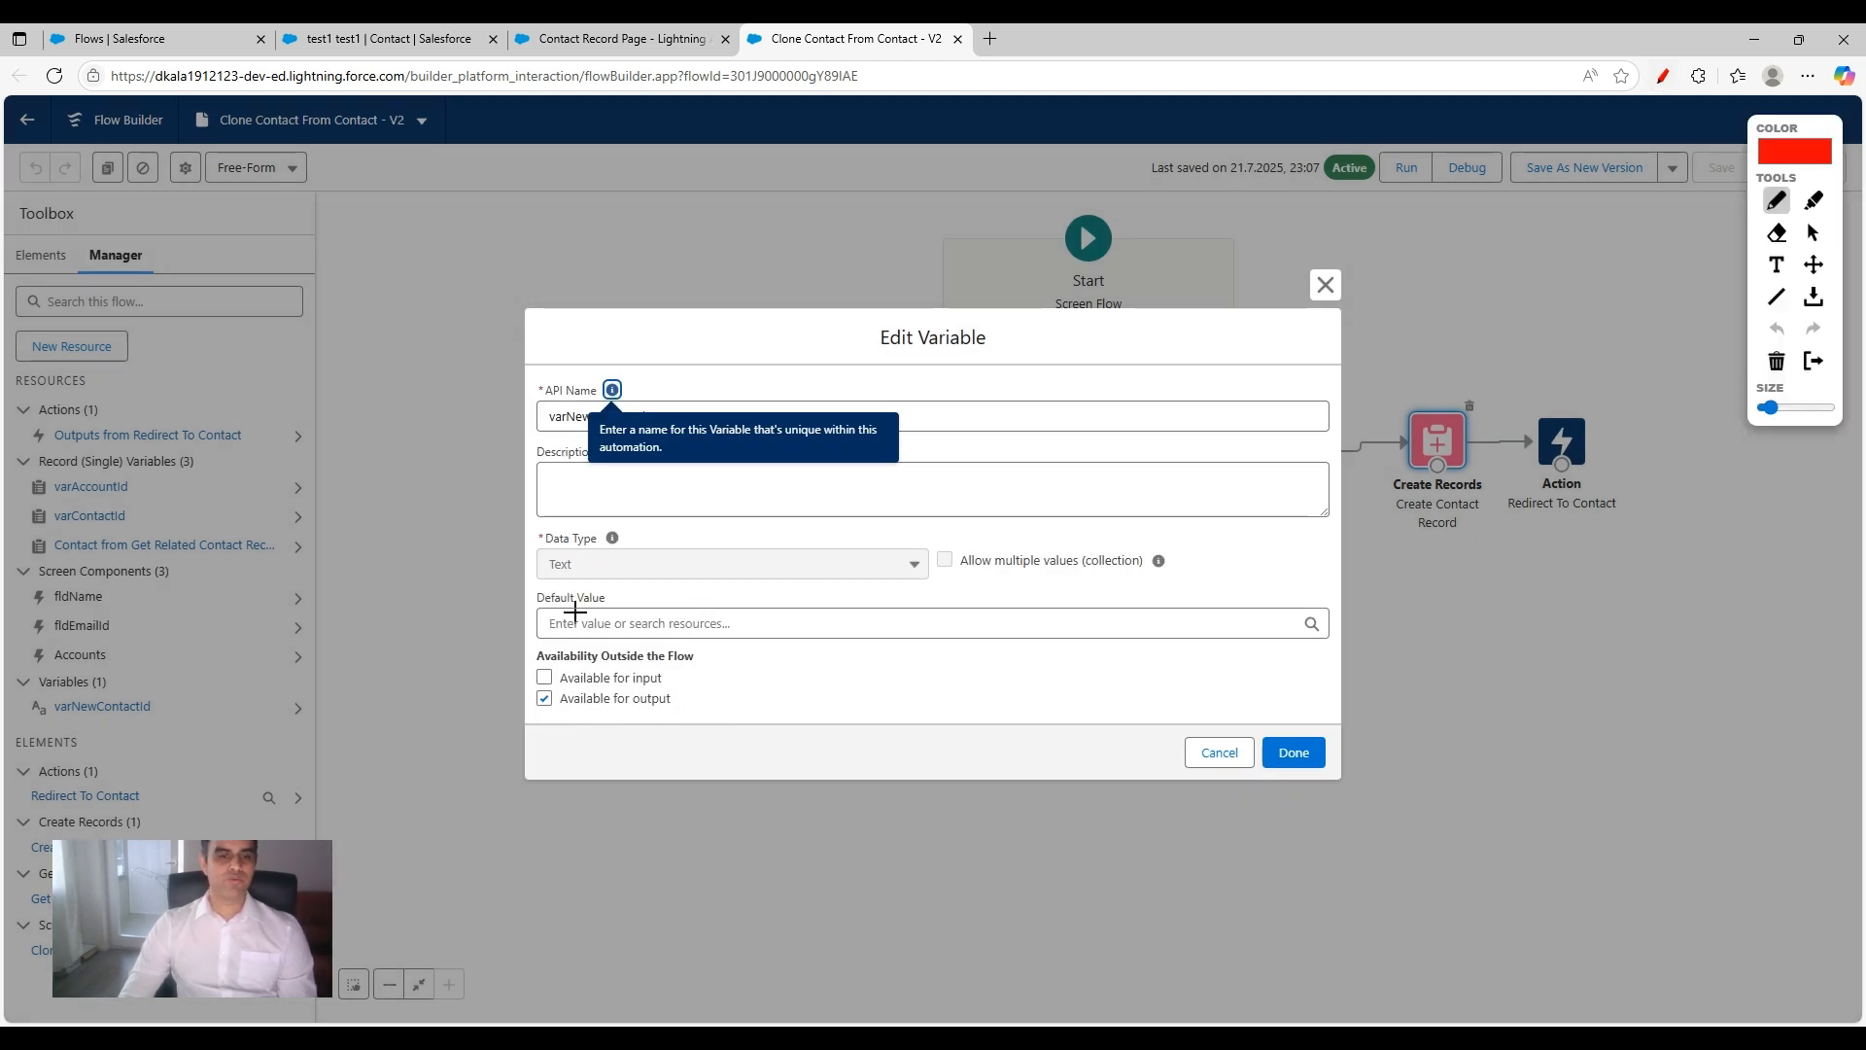
{"action": "mouse_move", "coordinate": [757, 653]}
{"action": "left_mouse_down"}
{"action": "mouse_move", "coordinate": [520, 622]}
{"action": "mouse_move", "coordinate": [670, 777]}
{"action": "mouse_move", "coordinate": [742, 610]}
{"action": "left_mouse_up"}
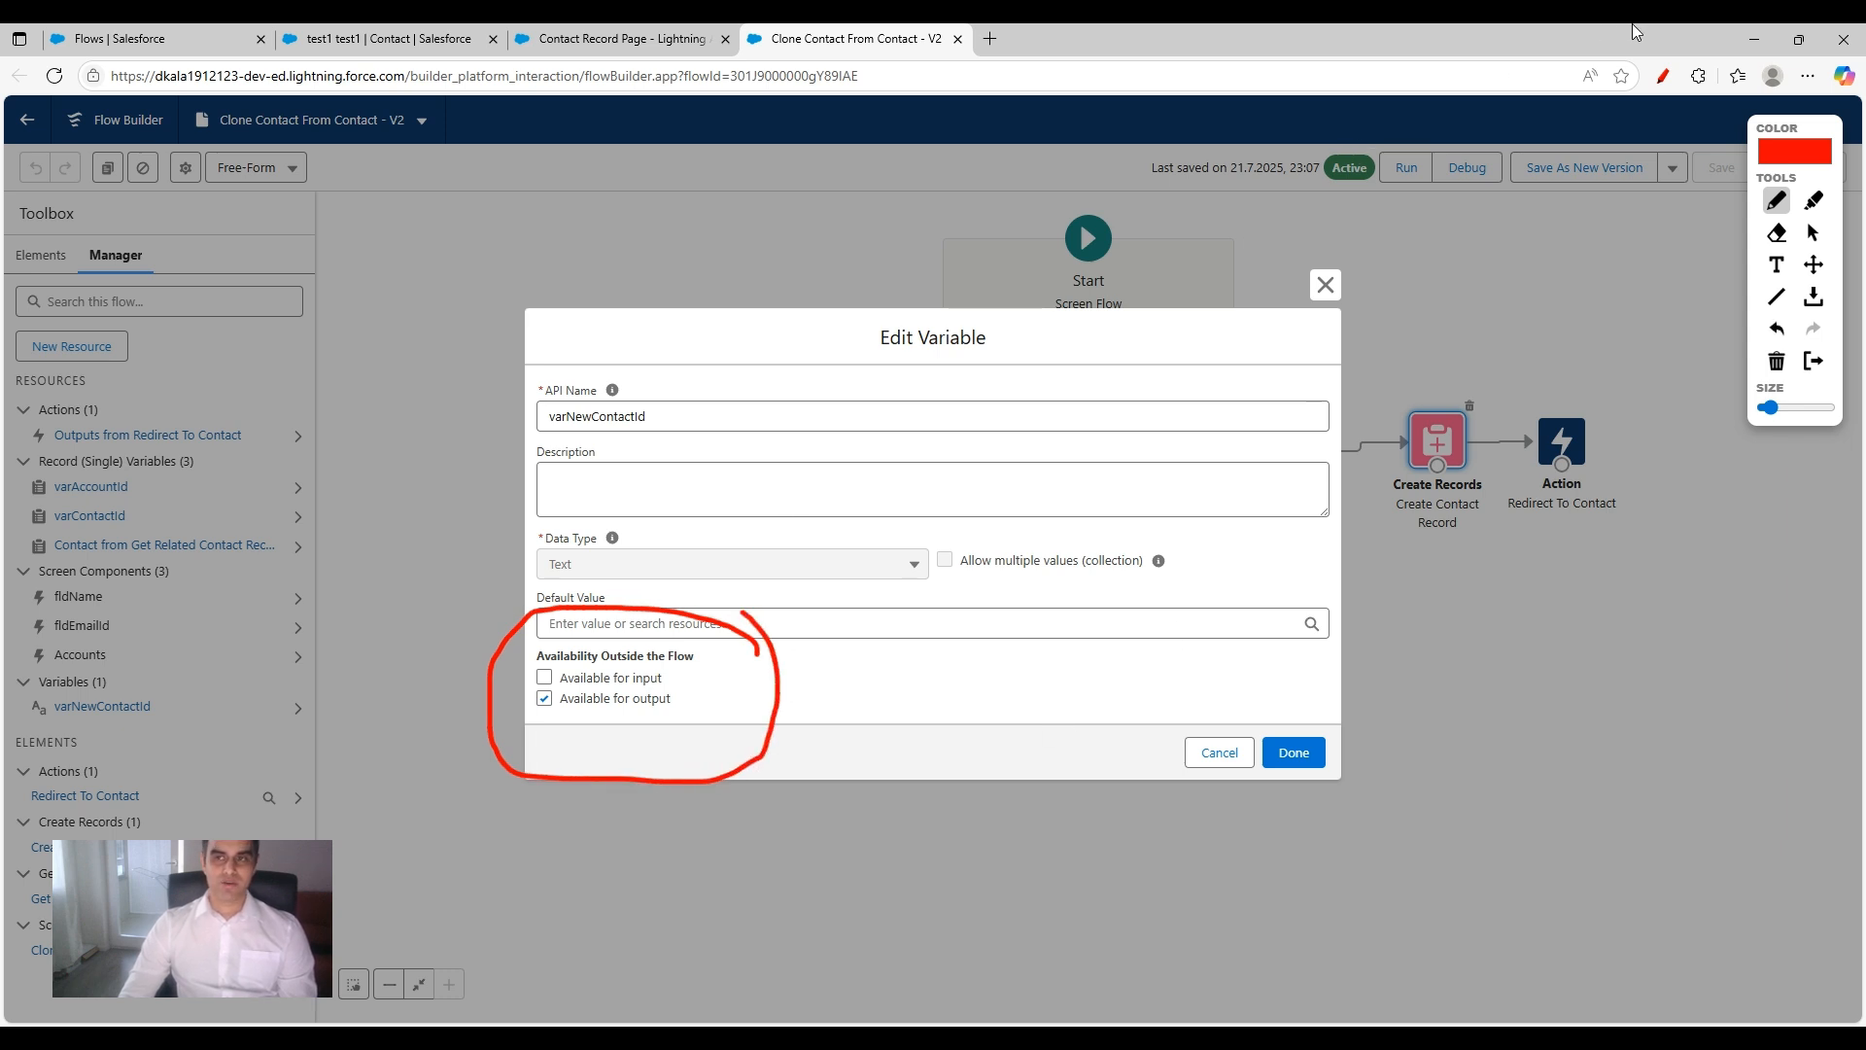
{"action": "left_click", "coordinate": [1664, 78]}
{"action": "left_click", "coordinate": [1325, 285]}
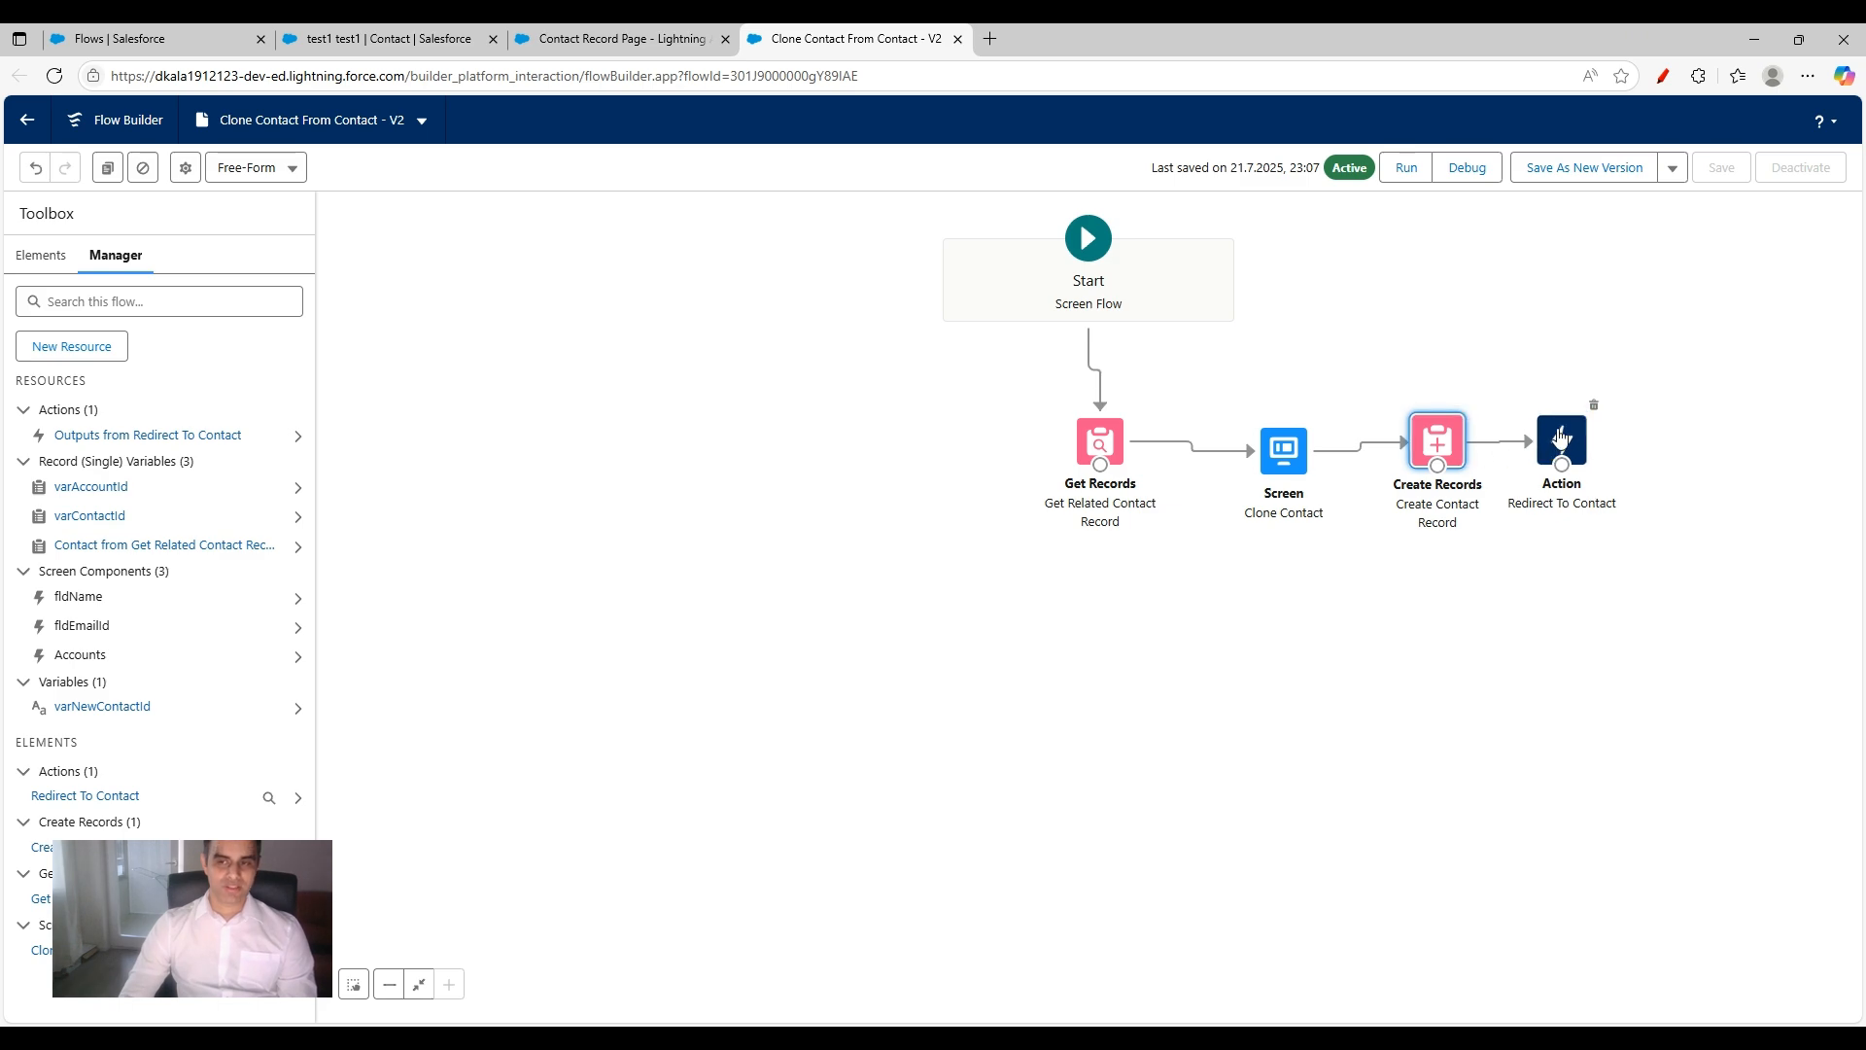
Step: Open the Redirect To Contact action and circle its record ID input value in red
{"action": "double_click", "coordinate": [1559, 434]}
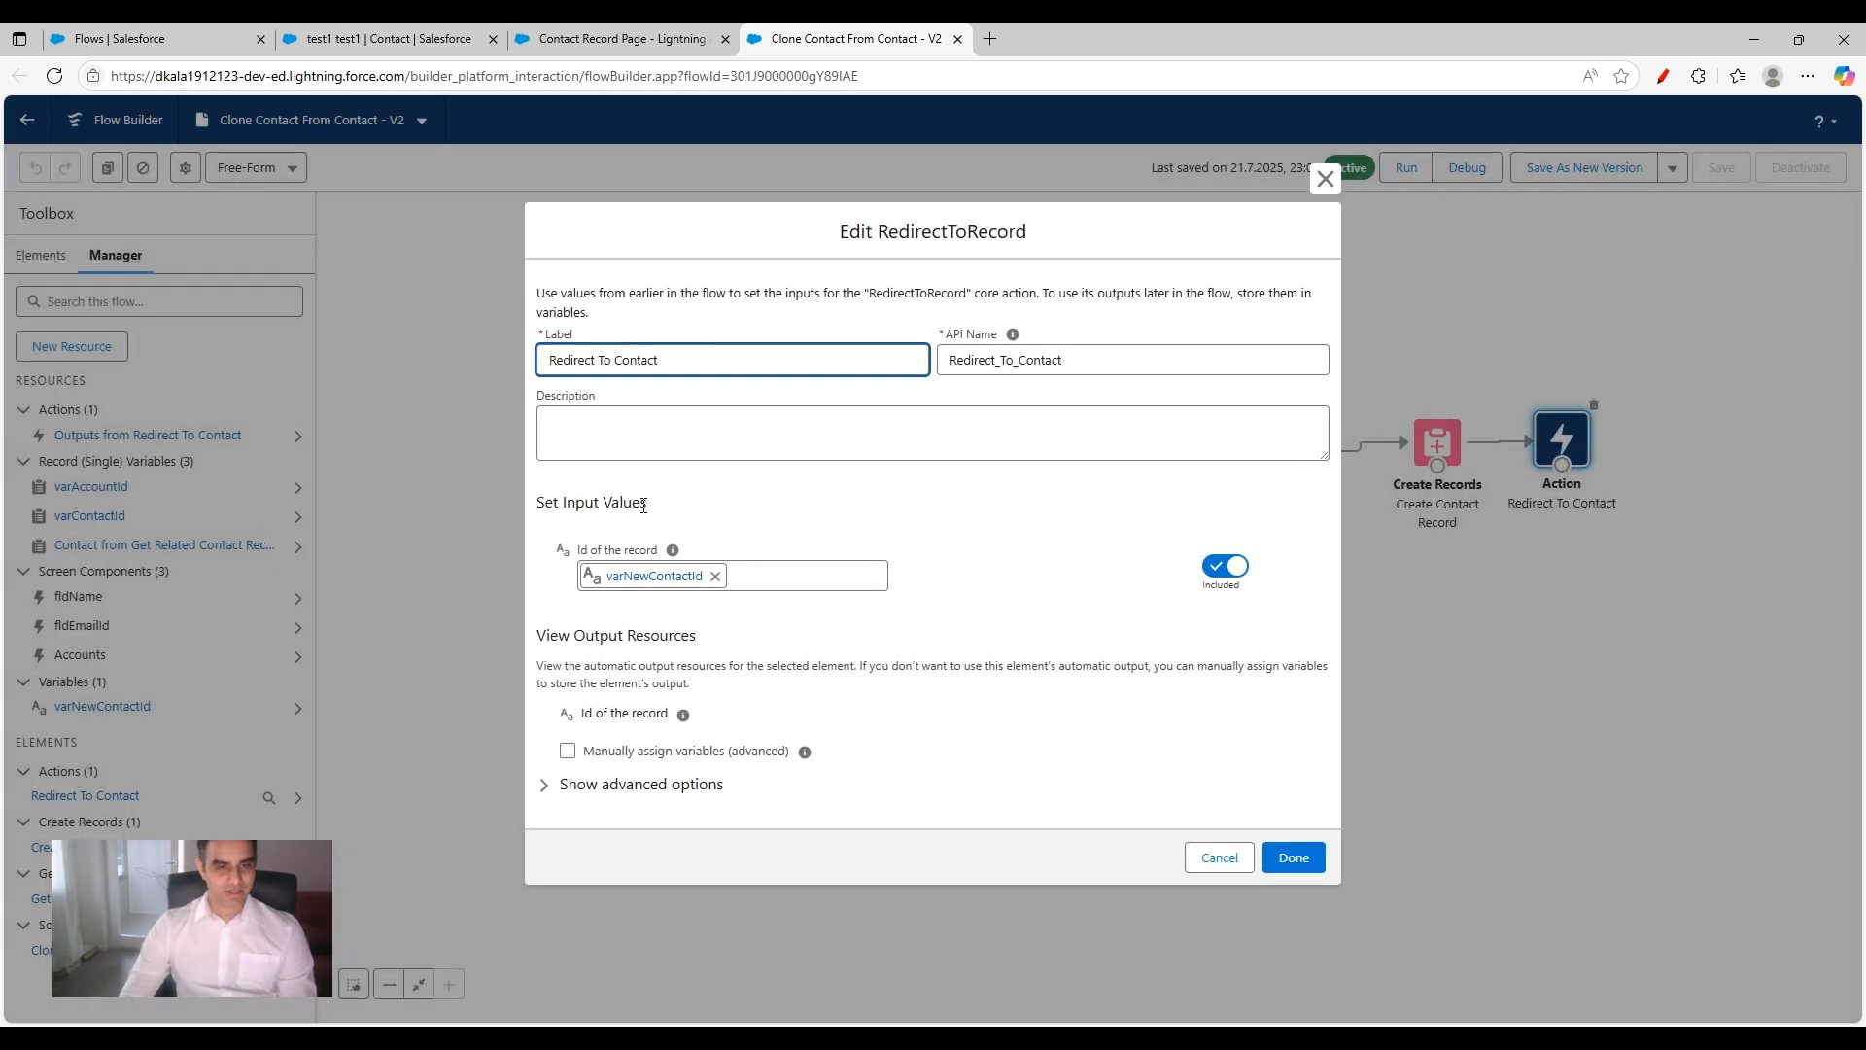
{"action": "left_click", "coordinate": [1664, 77]}
{"action": "mouse_move", "coordinate": [814, 522]}
{"action": "left_mouse_down"}
{"action": "mouse_move", "coordinate": [535, 533]}
{"action": "mouse_move", "coordinate": [789, 669]}
{"action": "mouse_move", "coordinate": [696, 457]}
{"action": "left_mouse_up"}
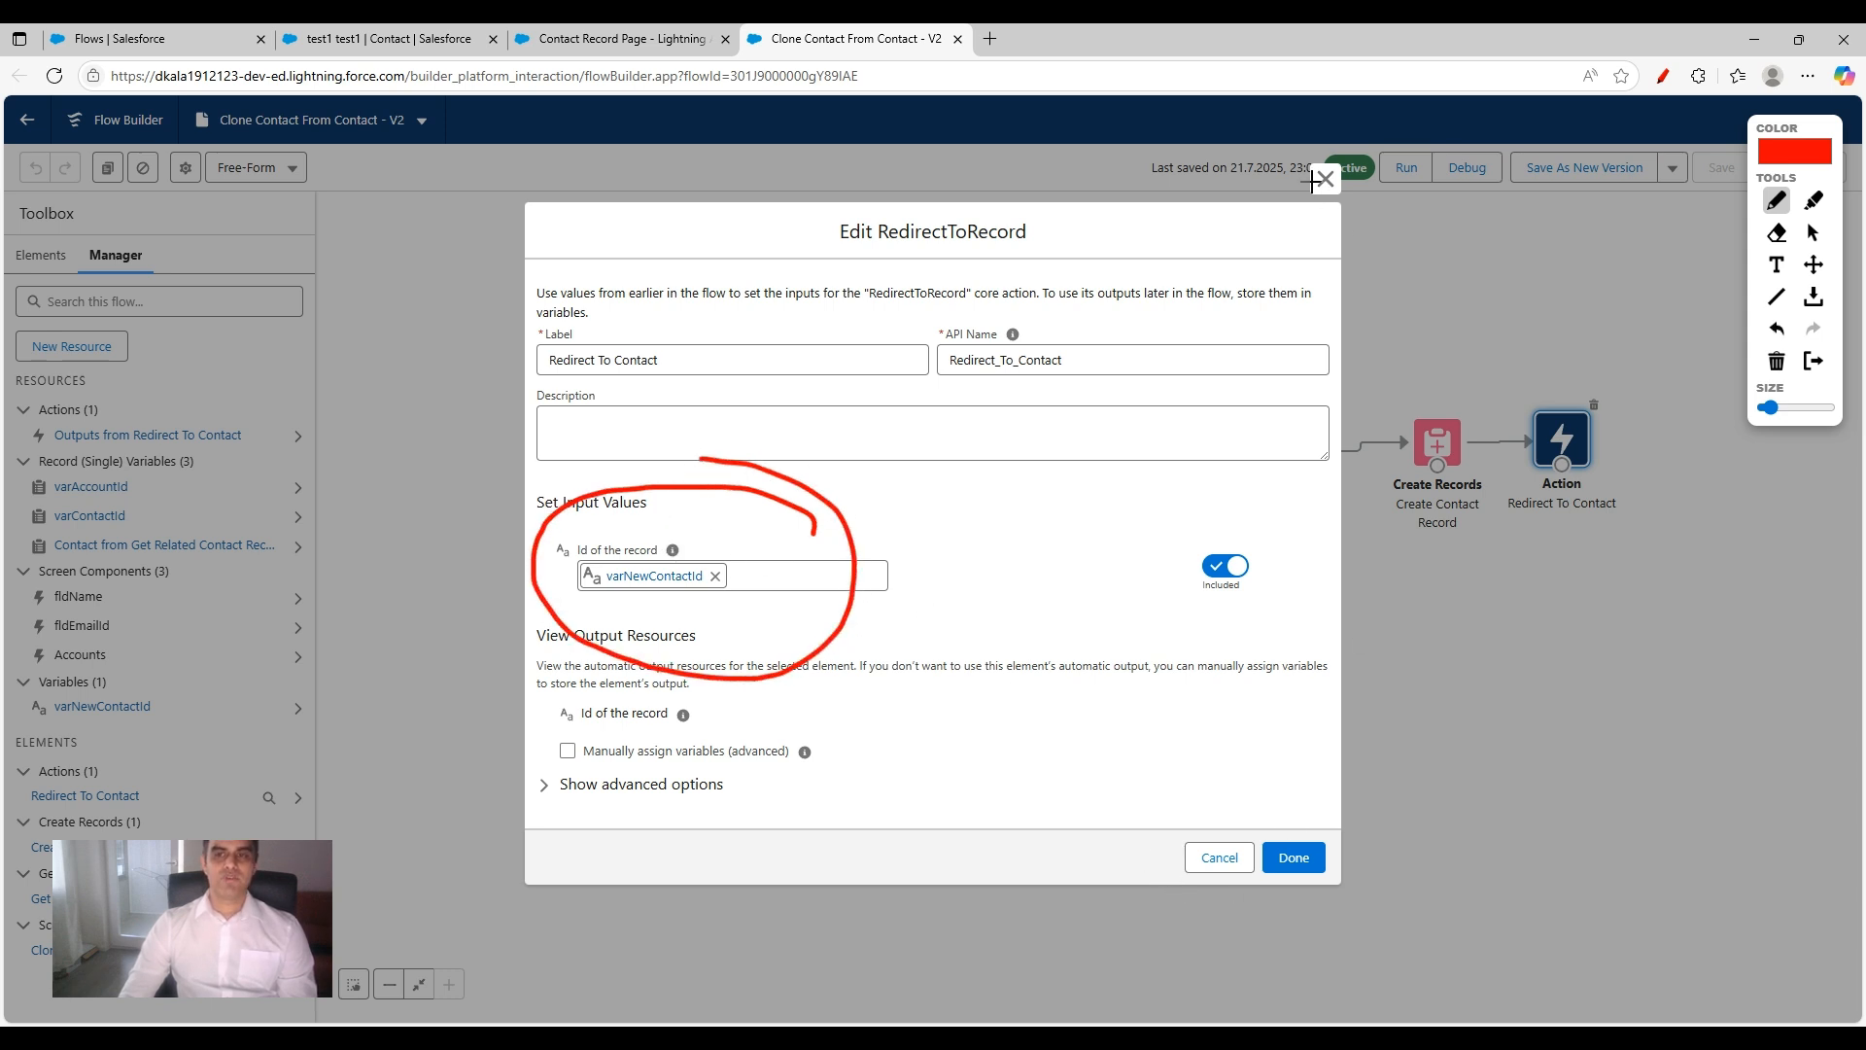
Step: Return to the contact's record page and enter test5 as both first and last name in the Clone Contact From Contact form
{"action": "left_click", "coordinate": [321, 37]}
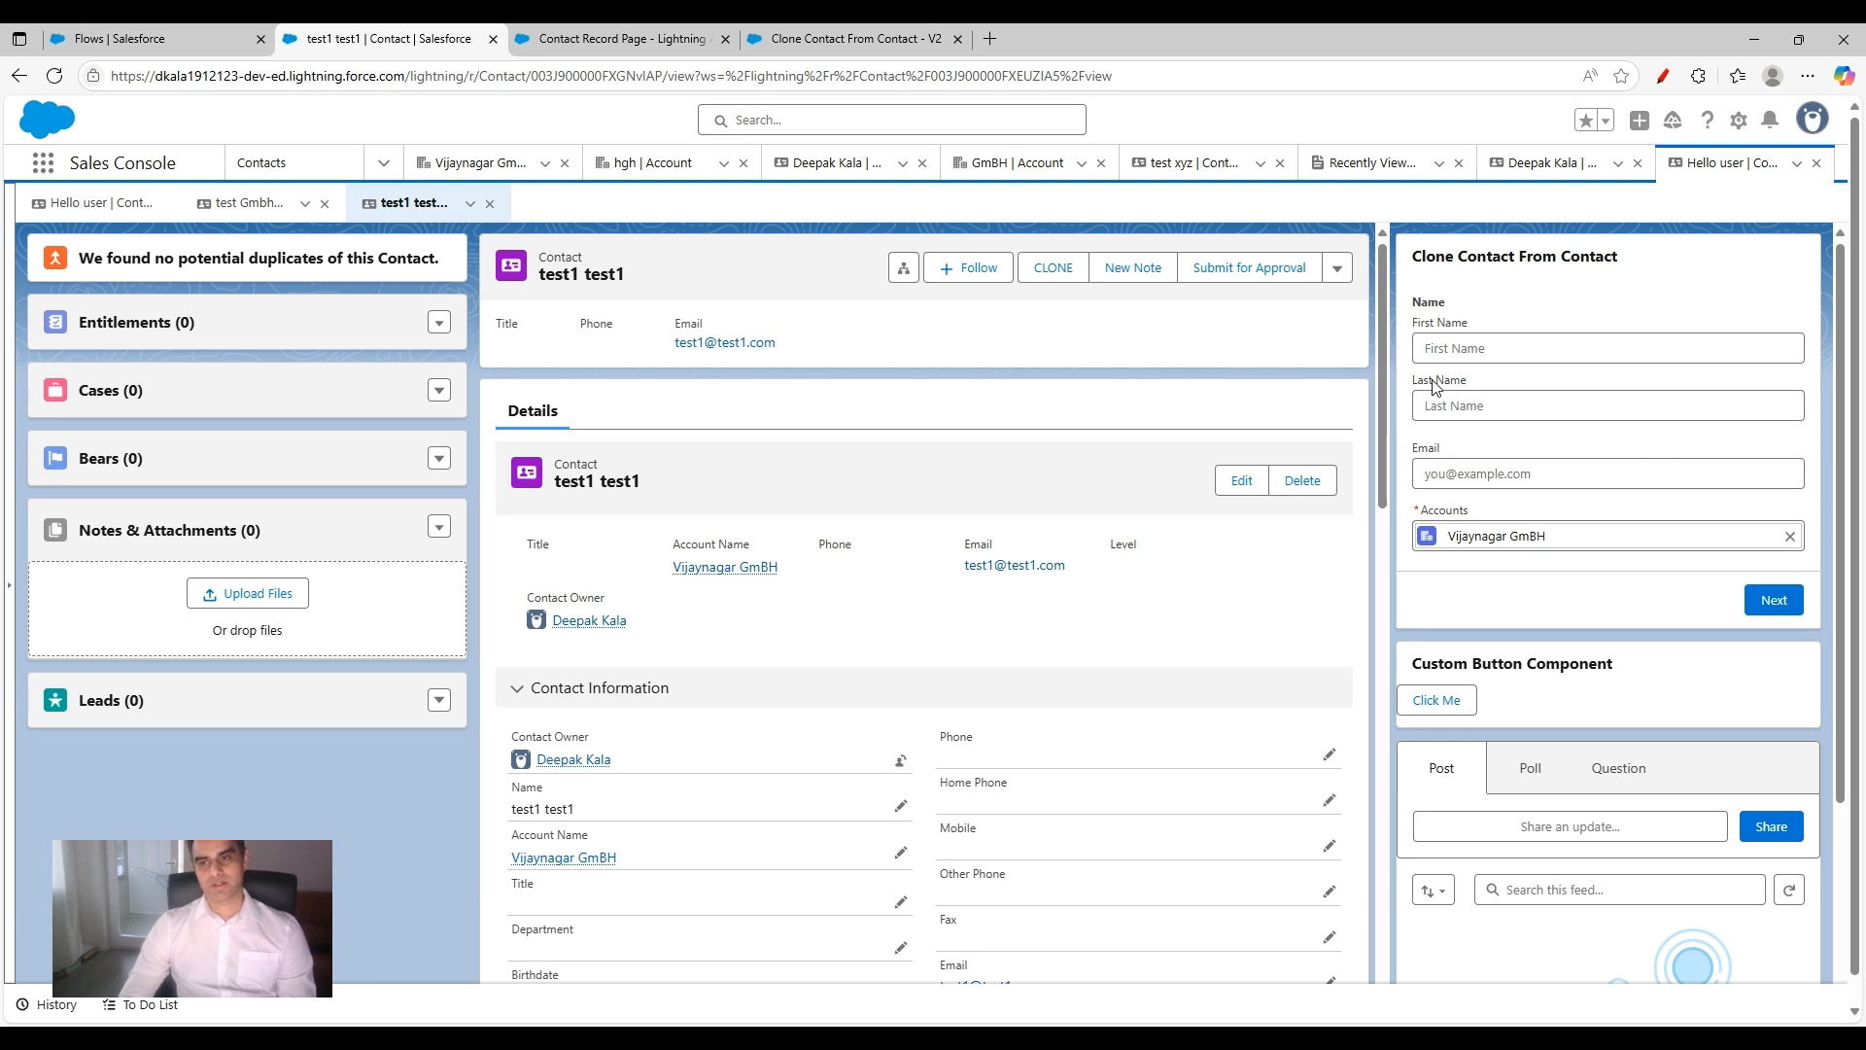
{"action": "left_click", "coordinate": [1474, 348]}
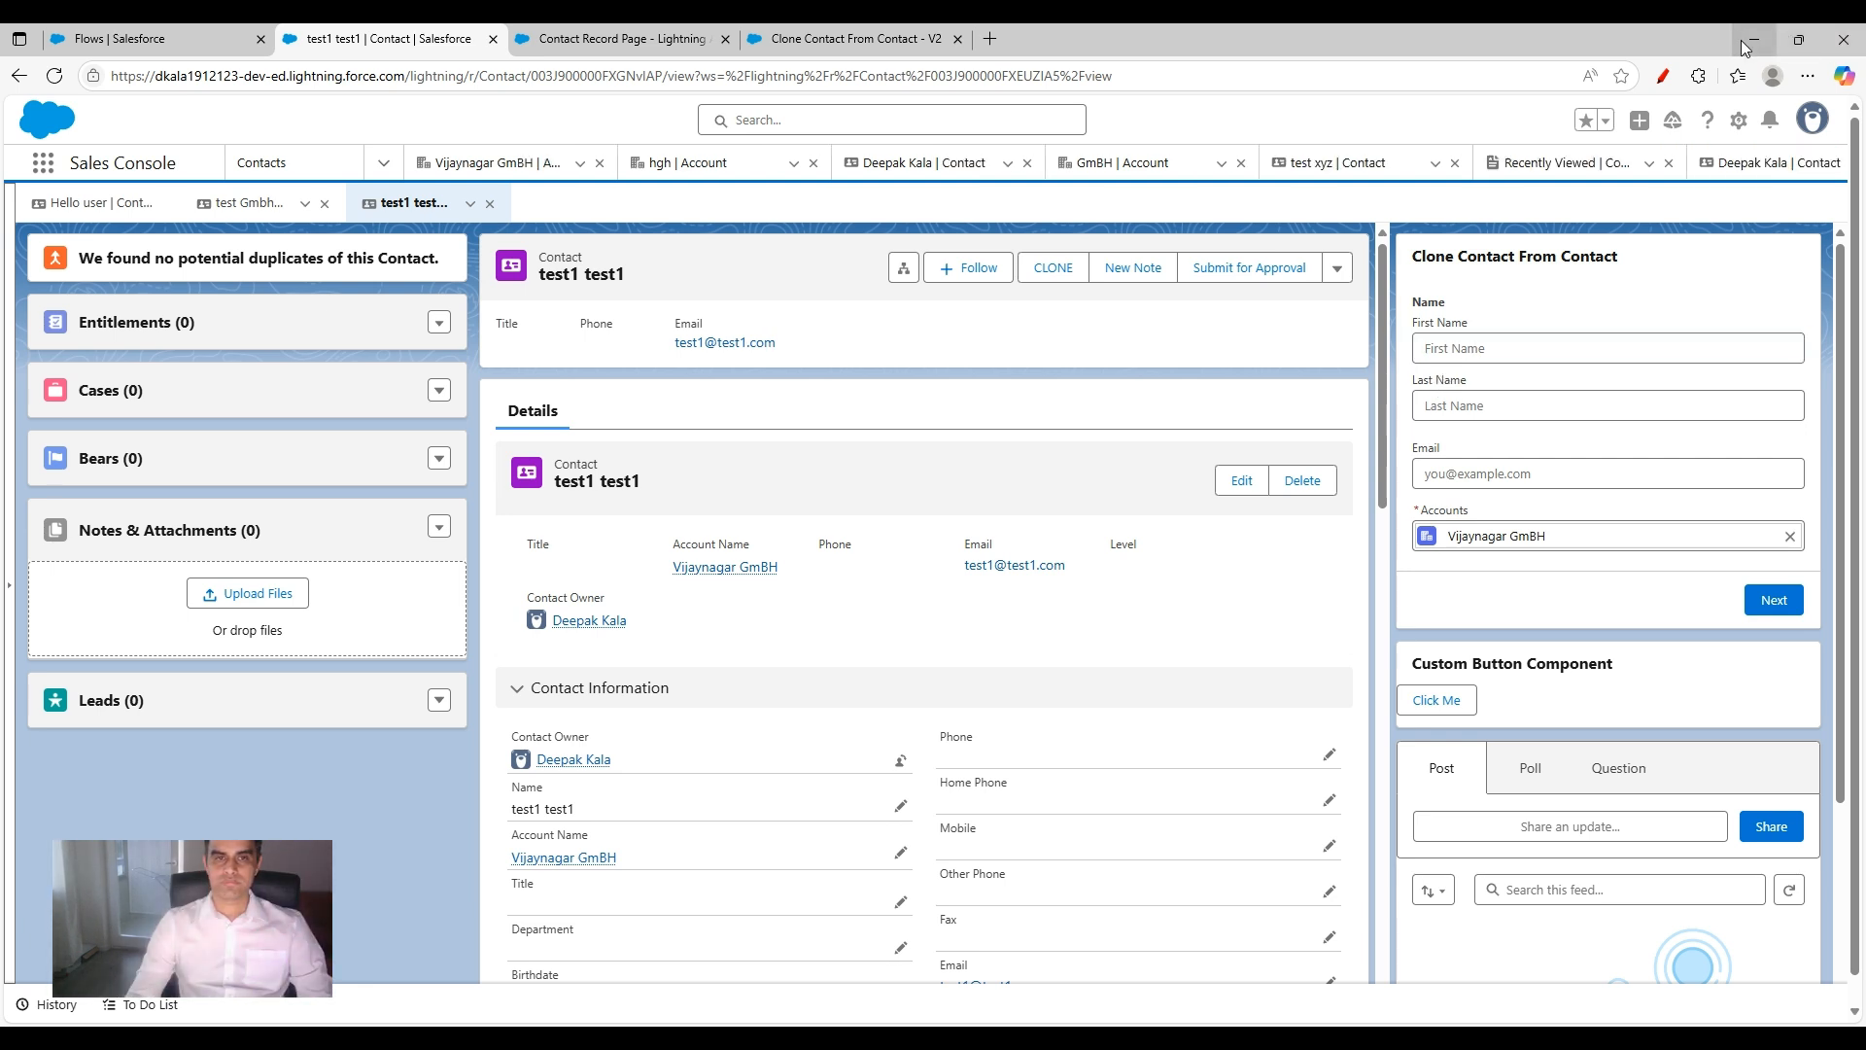
{"action": "left_click", "coordinate": [1492, 352]}
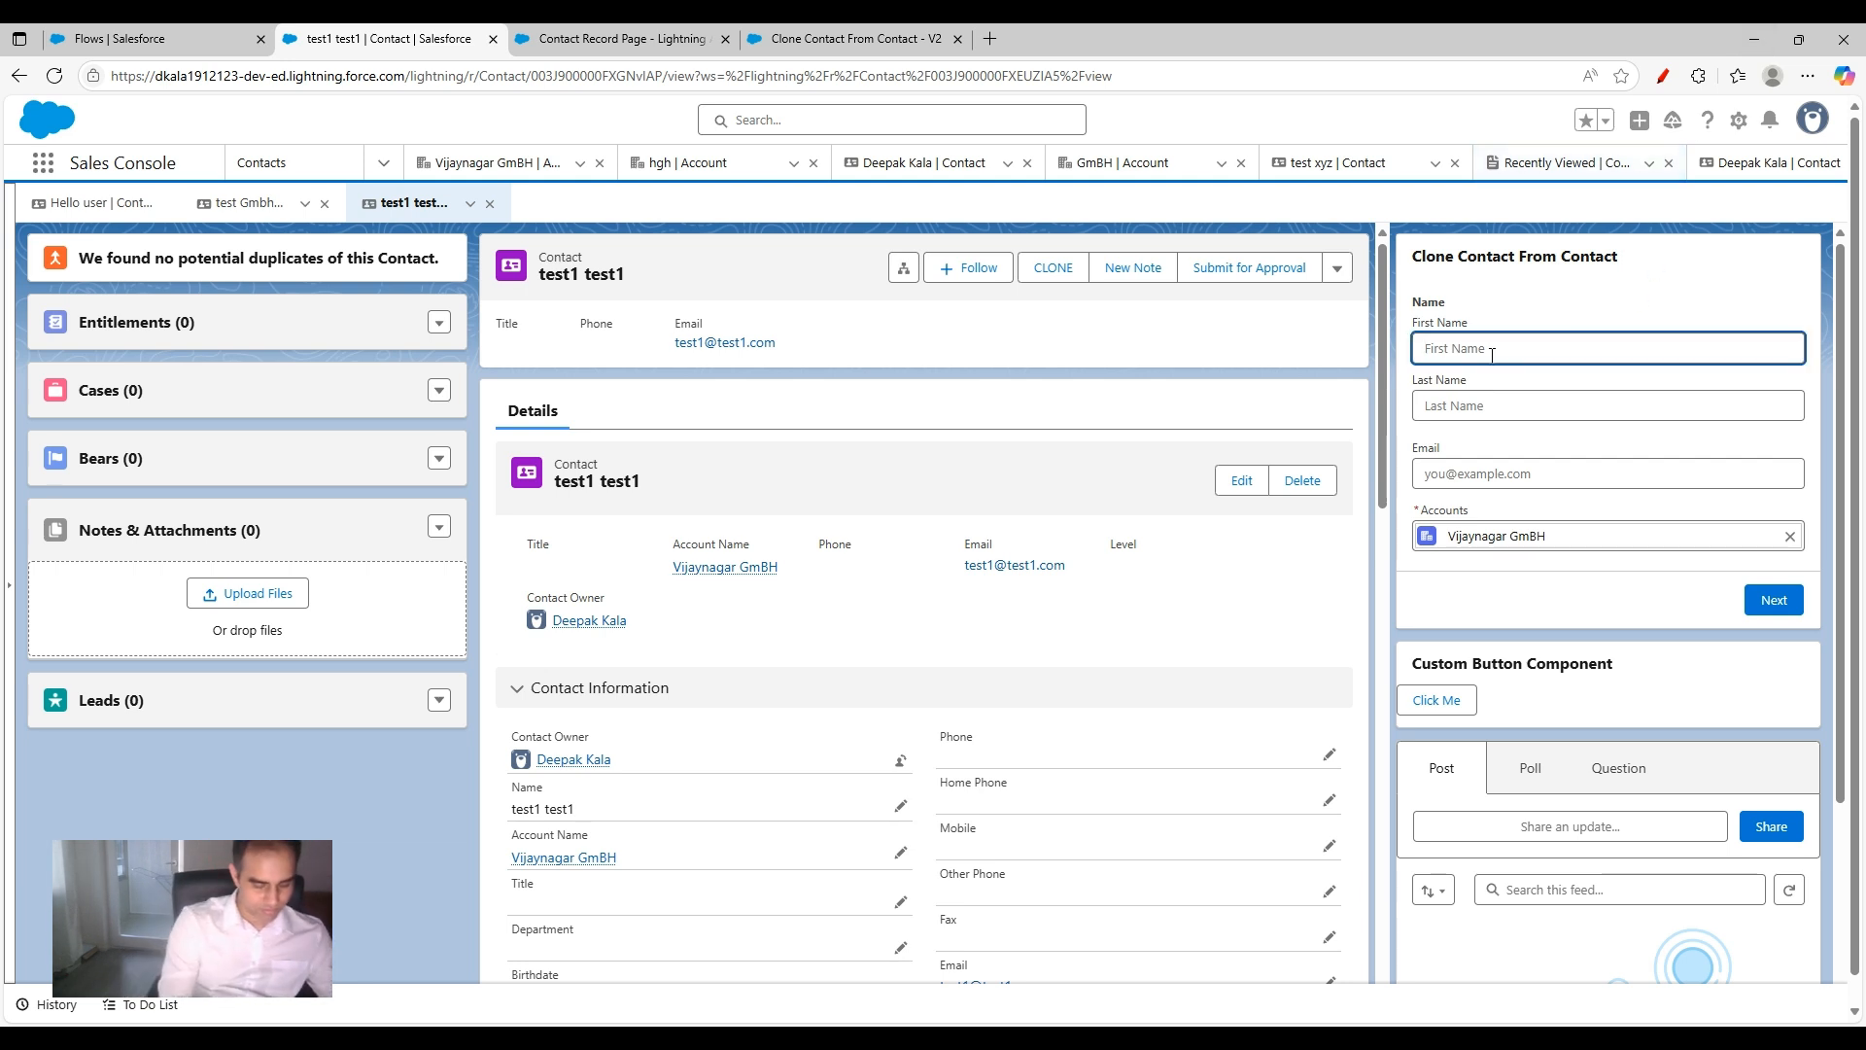
{"action": "type", "text": "test5"}
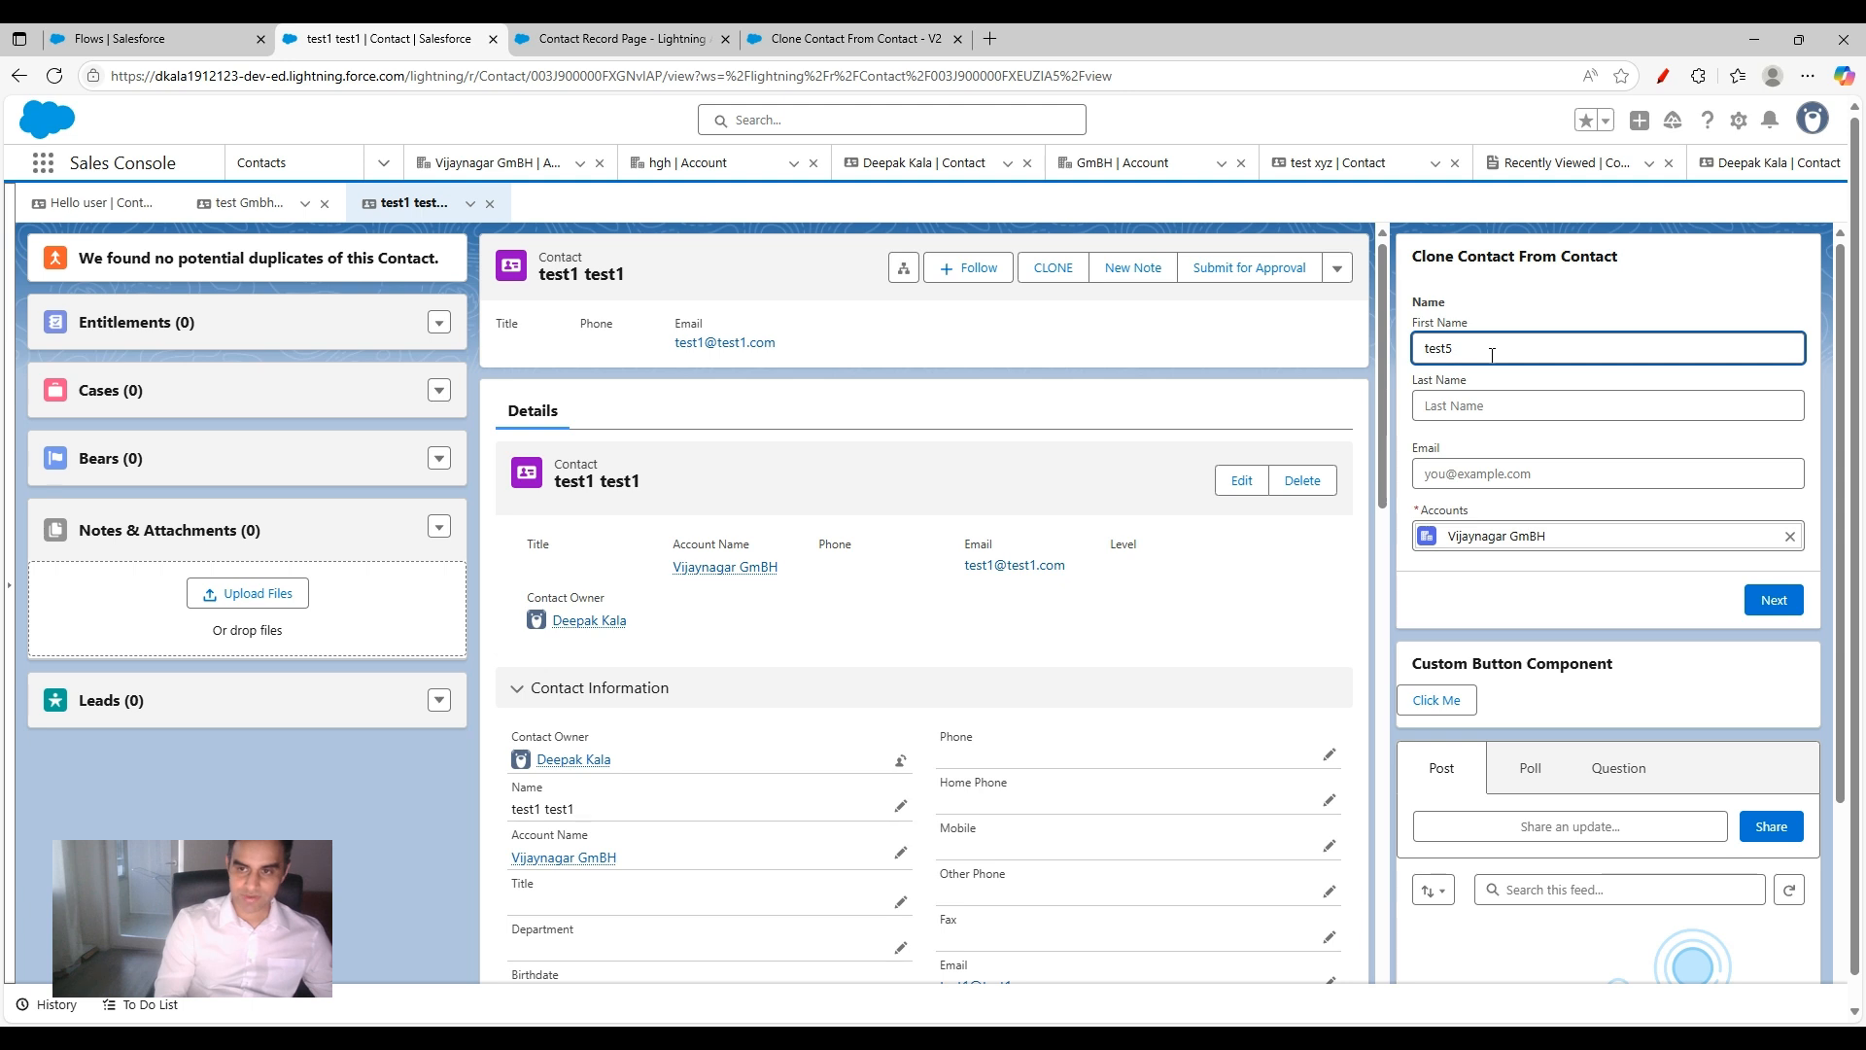
{"action": "key", "text": "Tab"}
{"action": "type", "text": "test"}
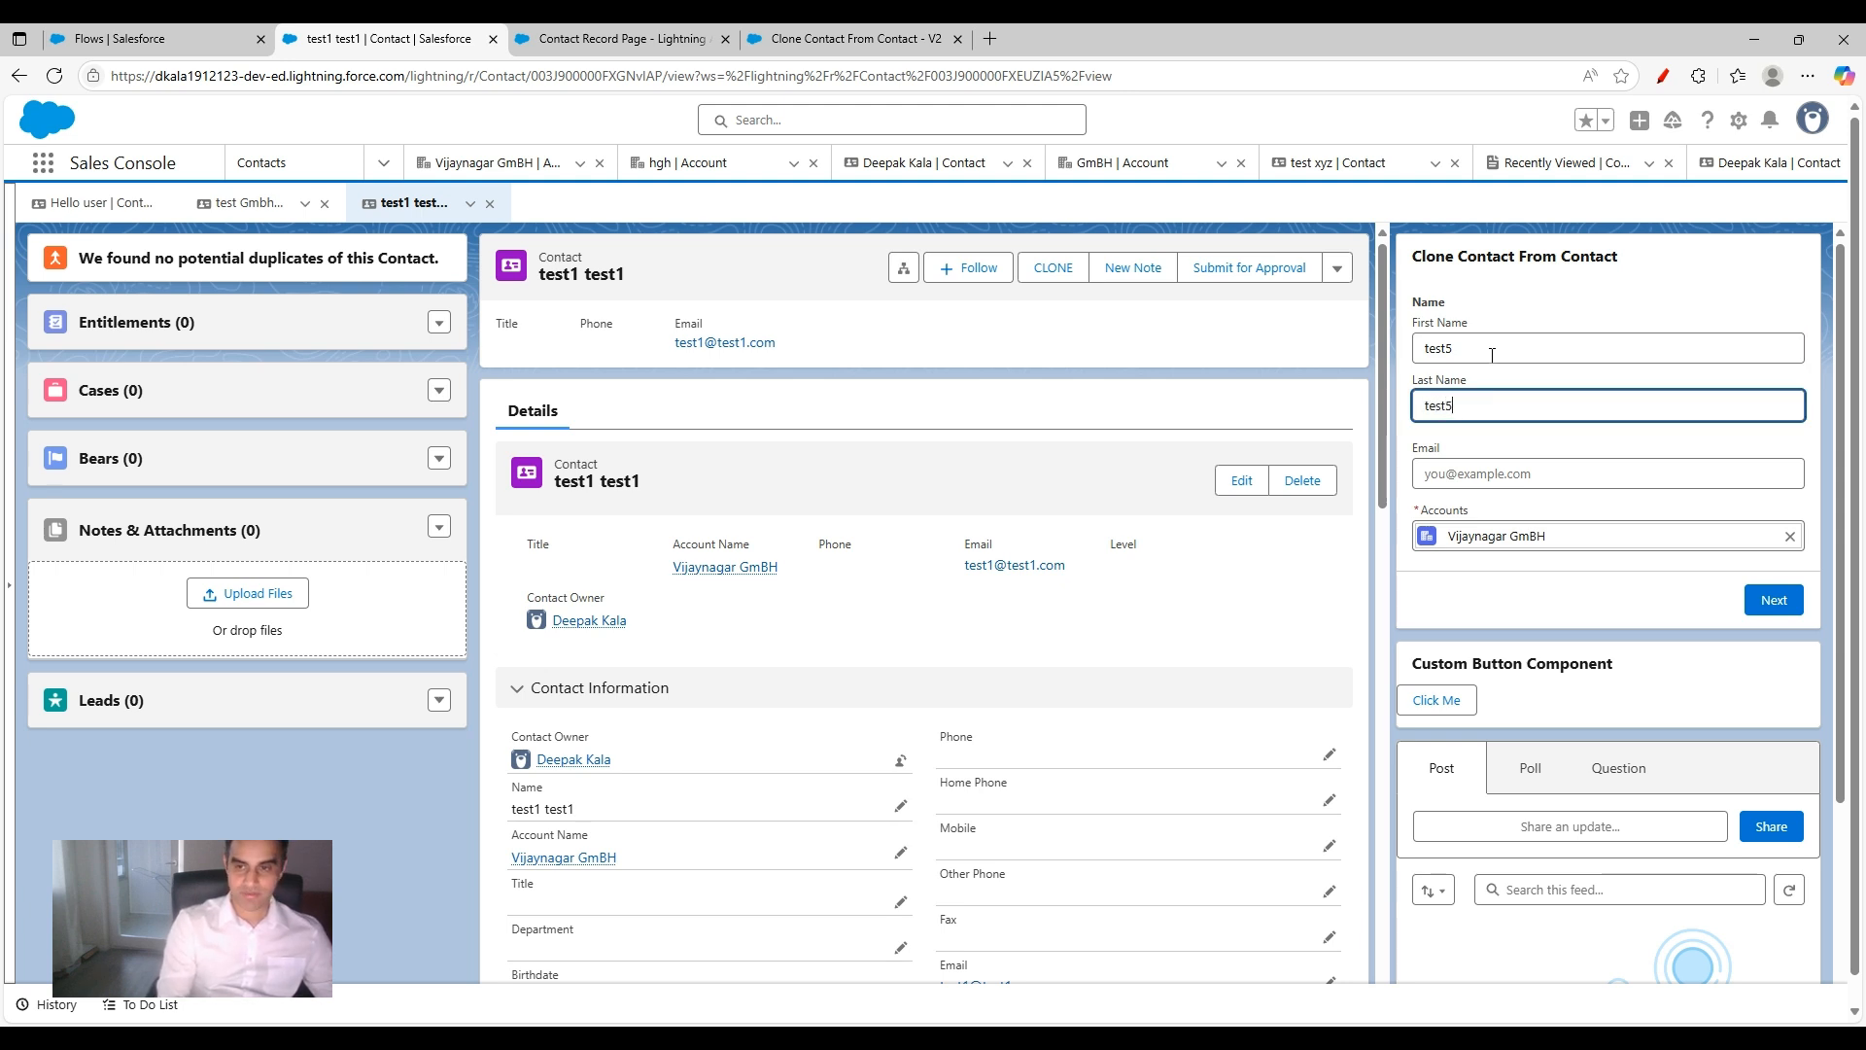
Step: Fill in the new contact's e-mail address in the clone form, keep the prefilled account, and submit the form
{"action": "key", "text": "Tab"}
{"action": "type", "text": "te"}
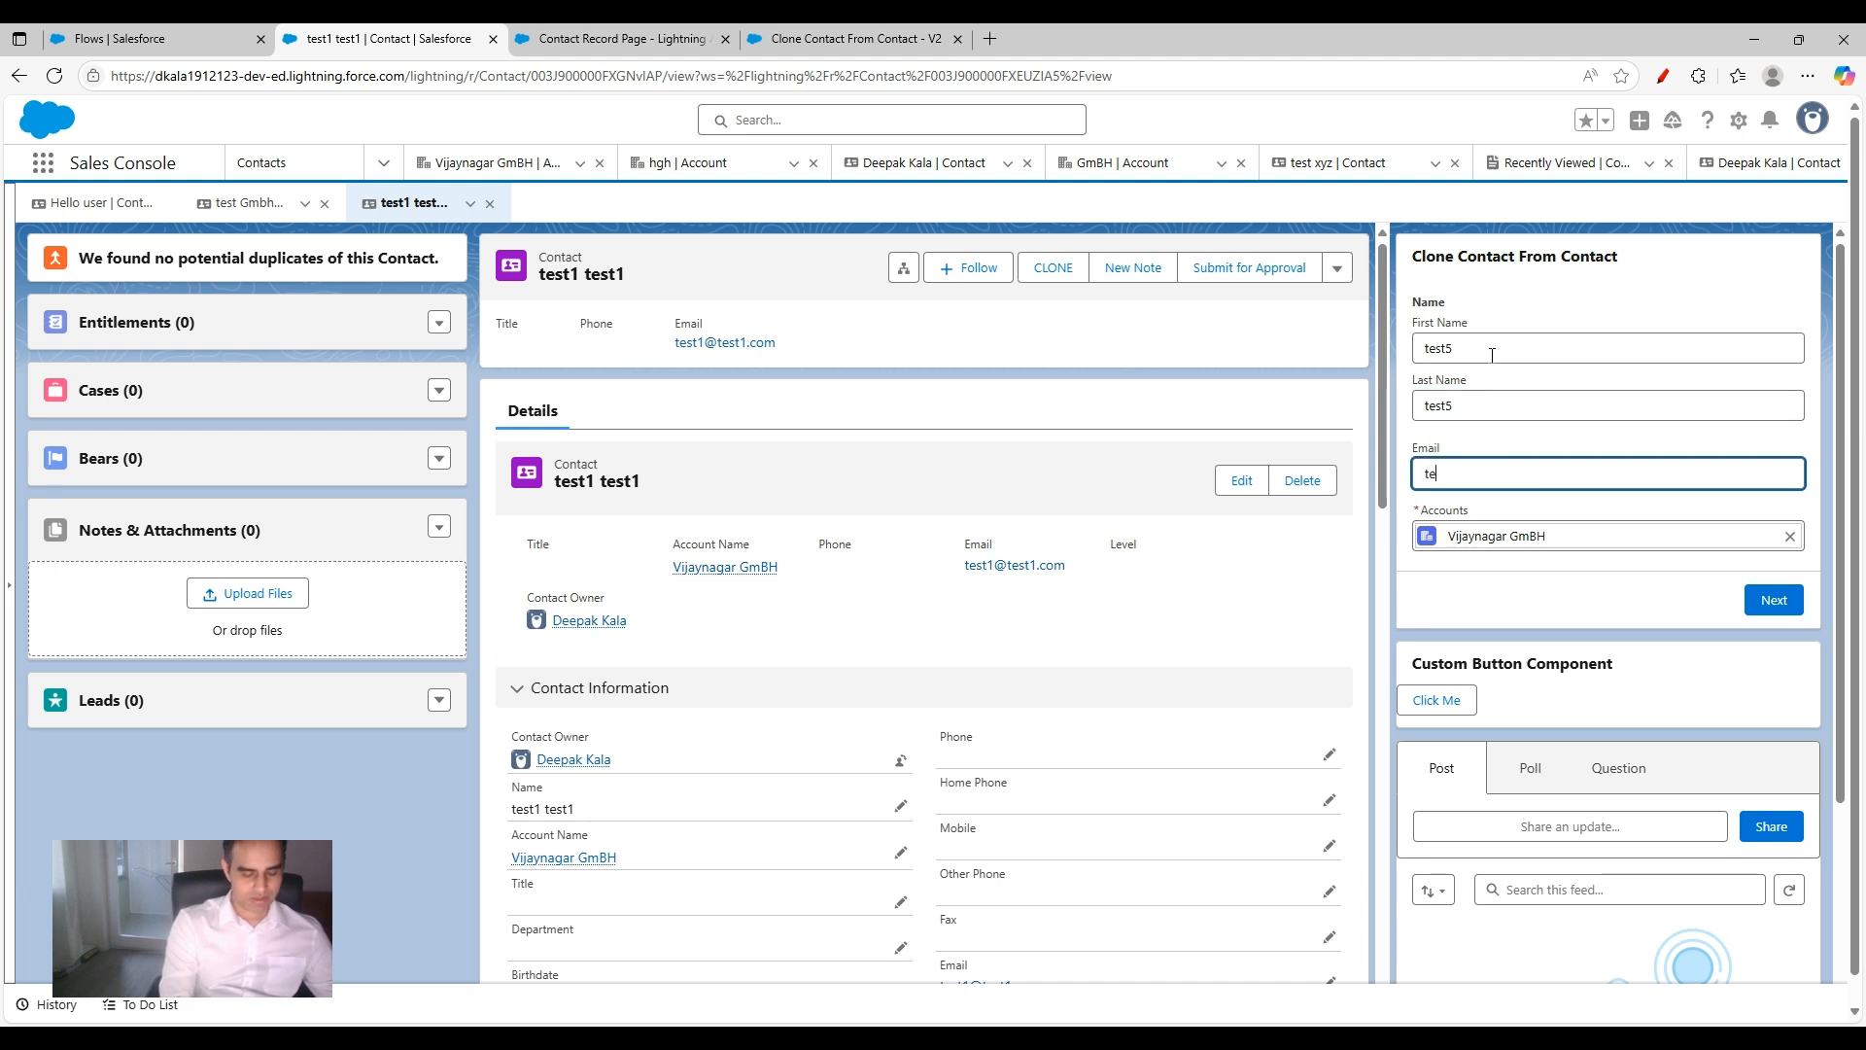
{"action": "type", "text": "st5@test5.com"}
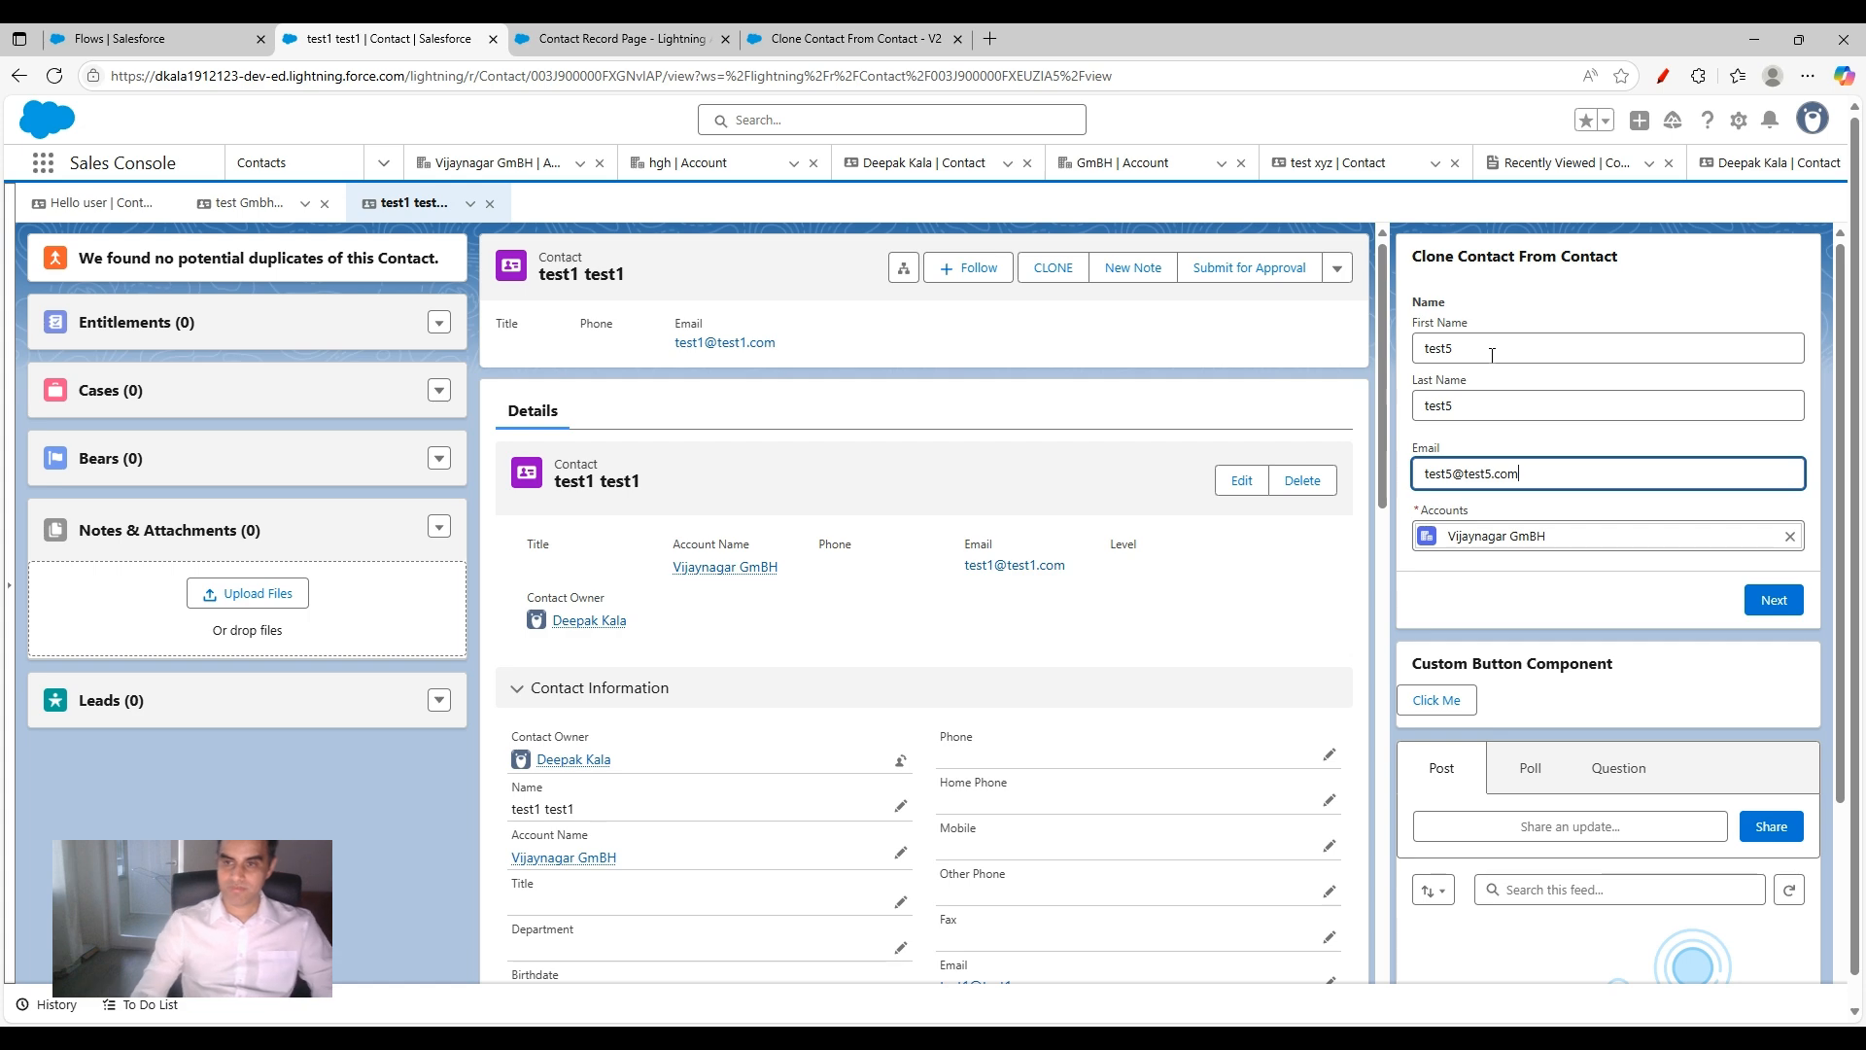
{"action": "left_click", "coordinate": [1773, 600]}
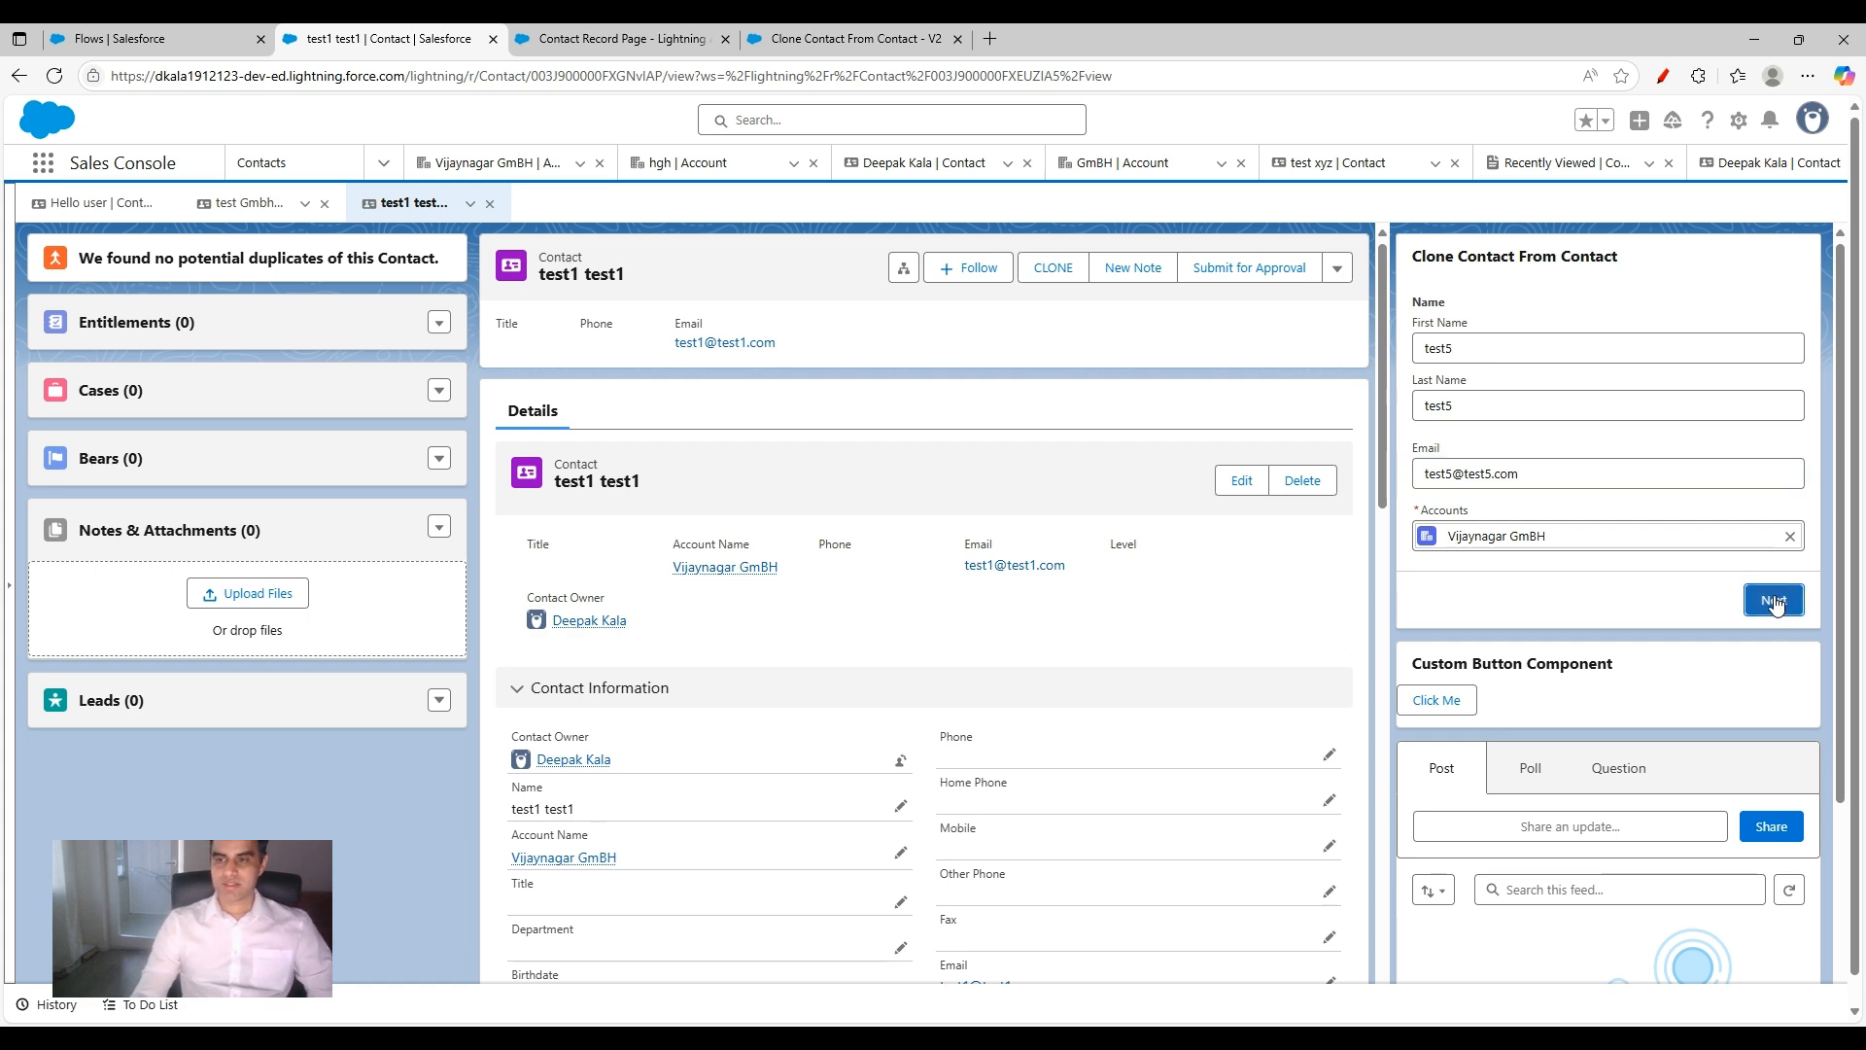